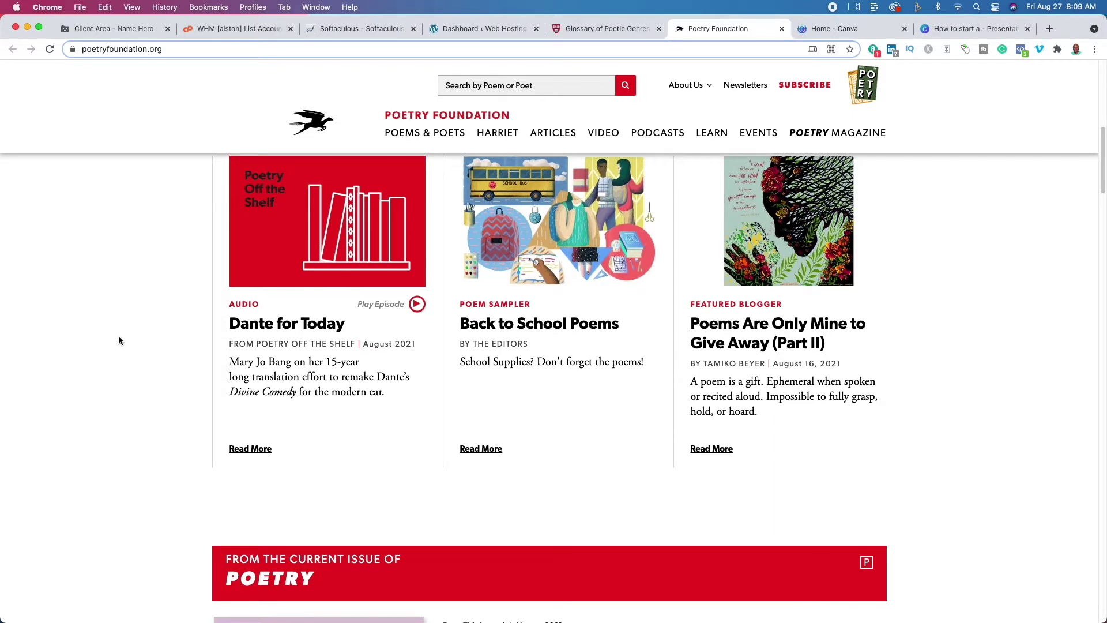
- Scroll the Poetry Foundation homepage down to its podcasts, then return to the Canva Steps slide
scroll(119, 341, down, 5)
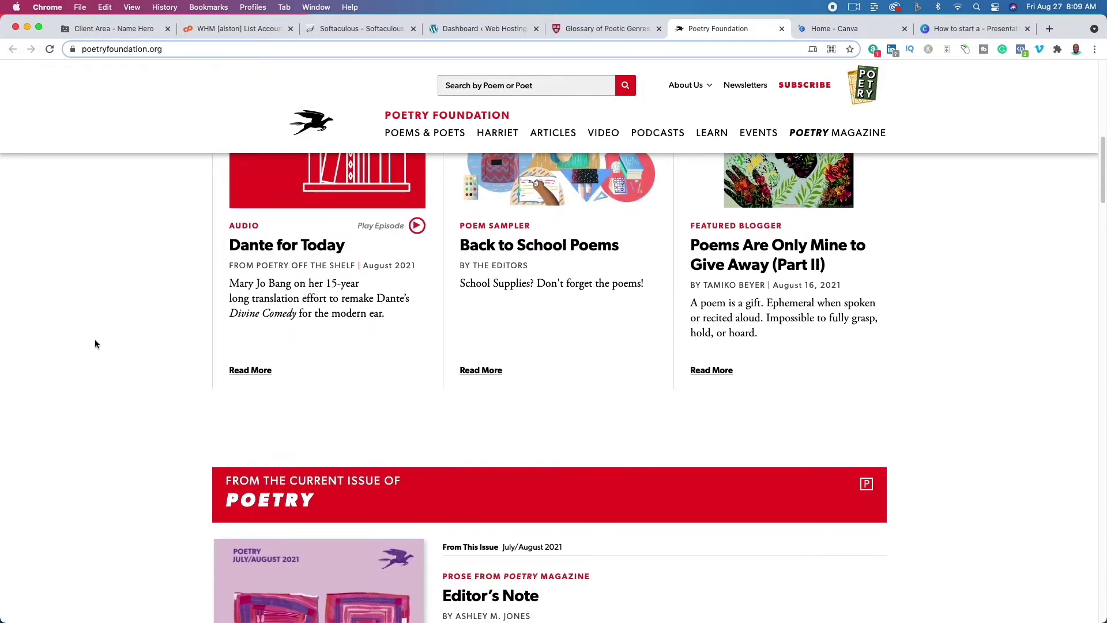
scroll(95, 344, down, 8)
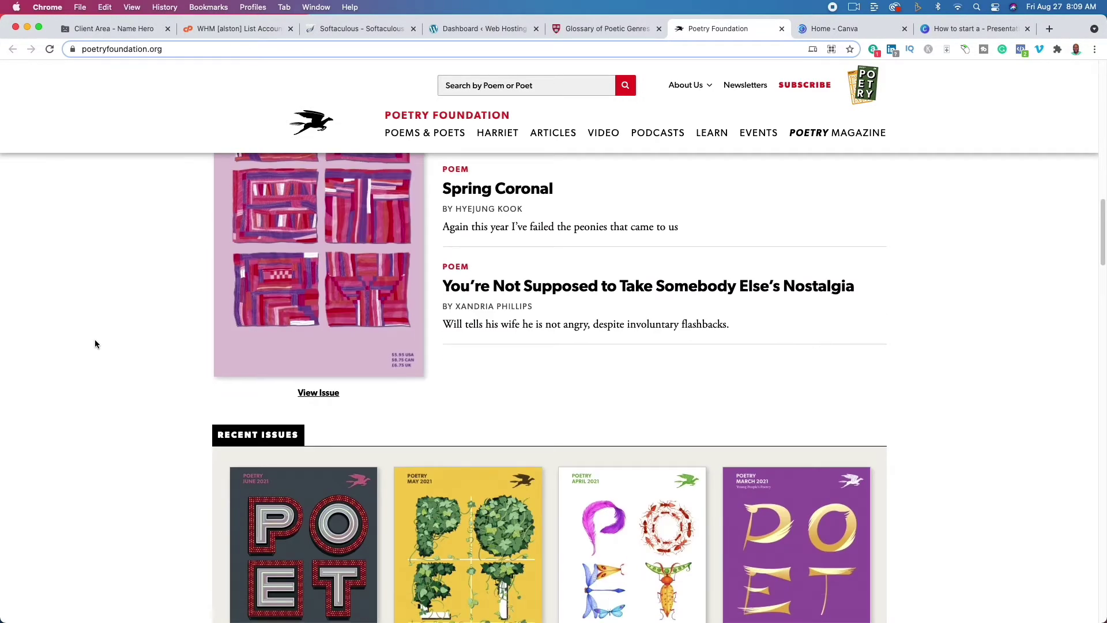
scroll(98, 346, down, 5)
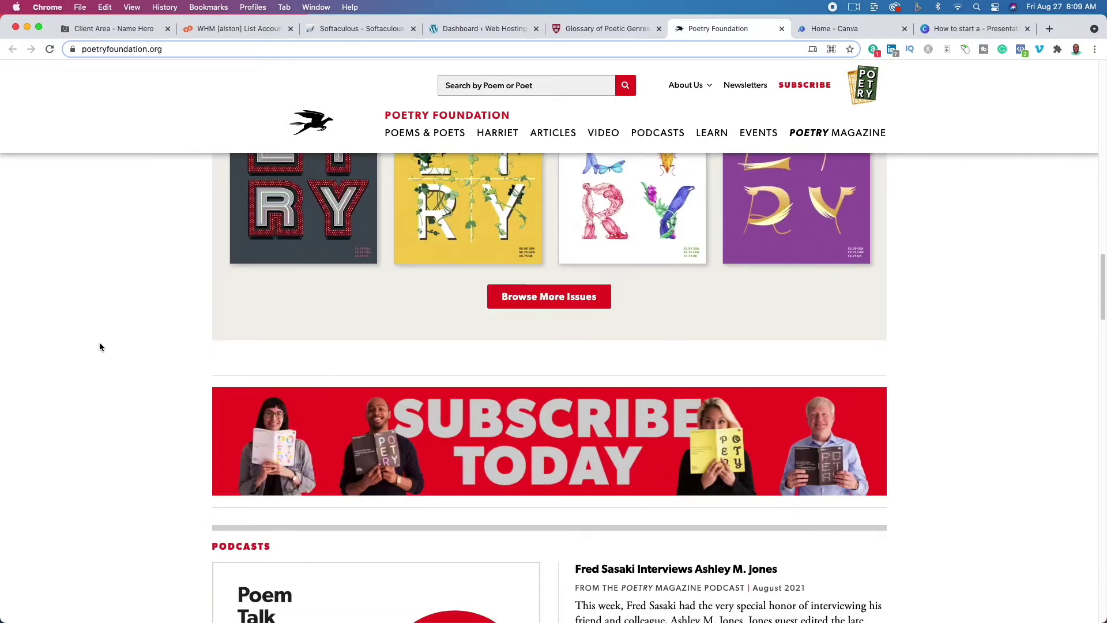
scroll(99, 346, down, 2)
scroll(99, 346, down, 5)
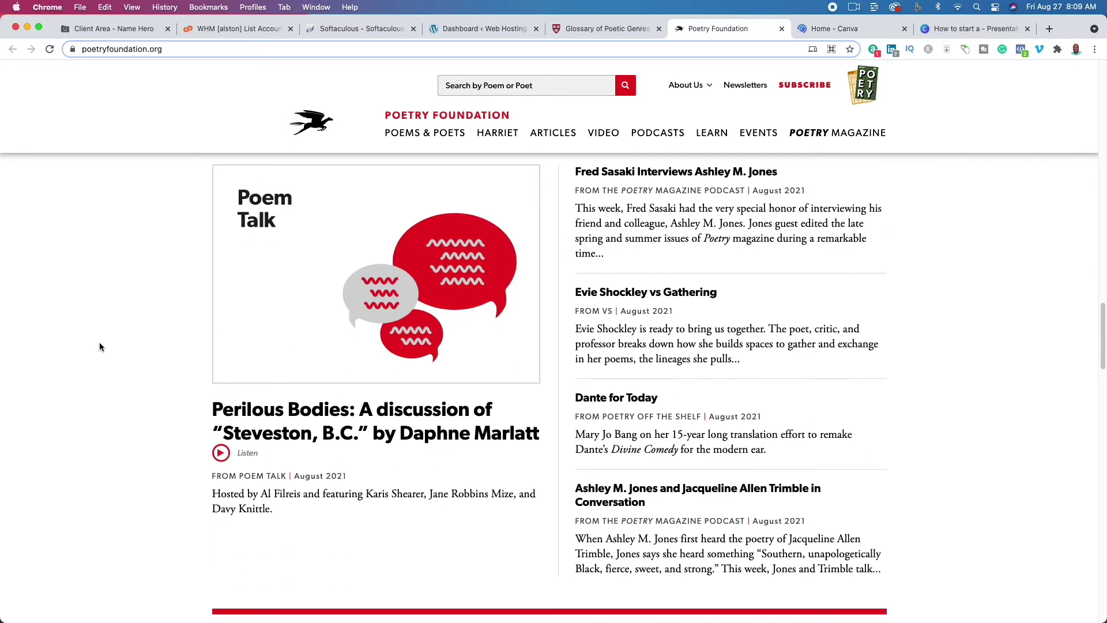
scroll(100, 346, down, 2)
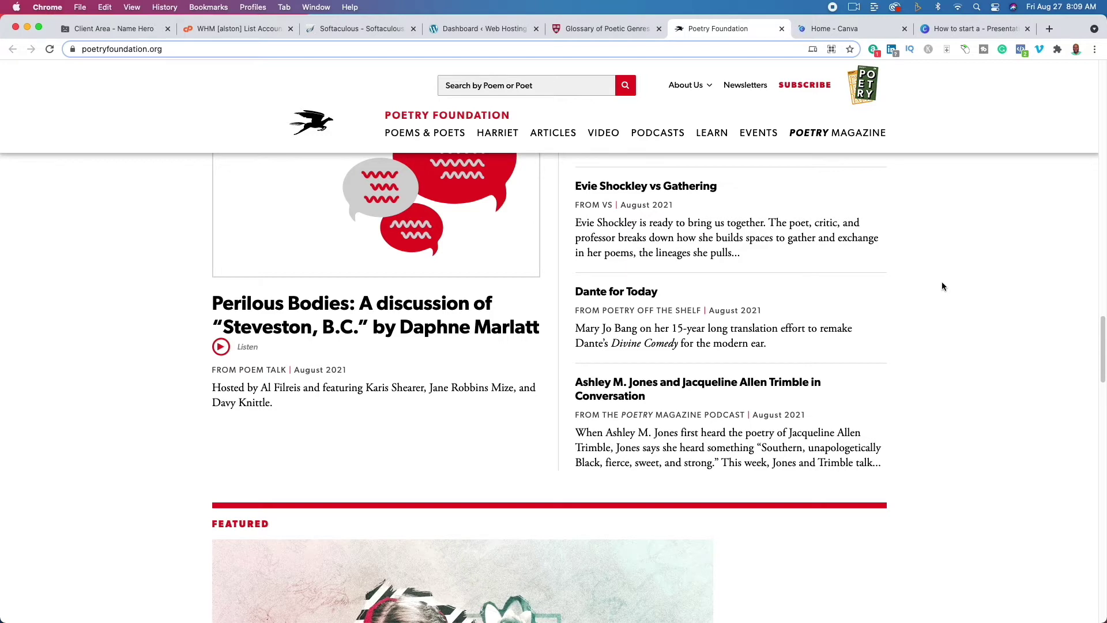
click(972, 30)
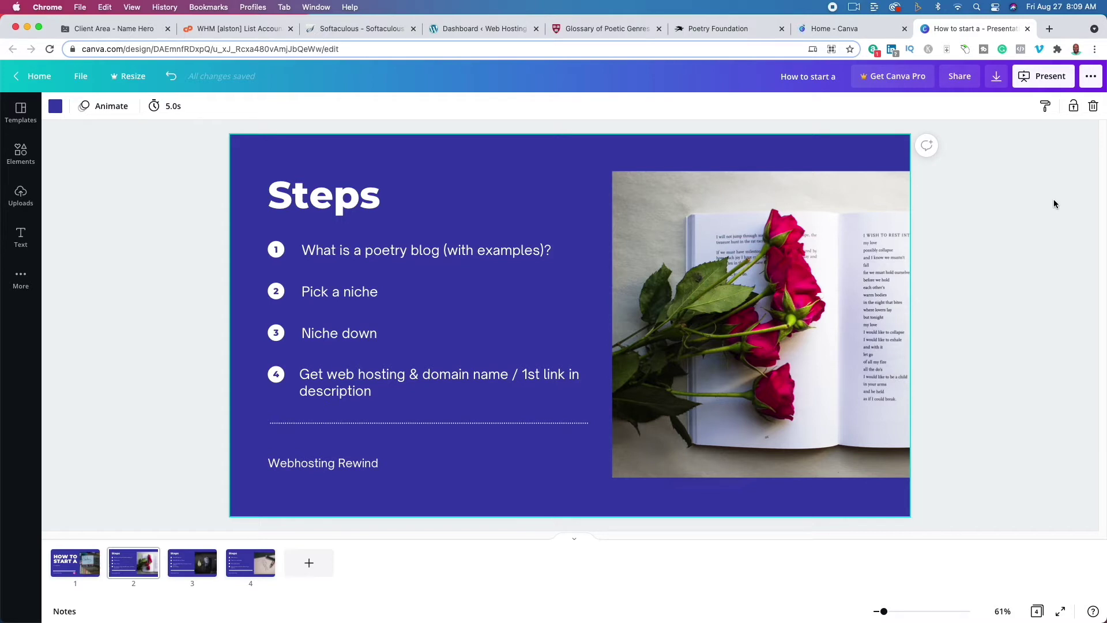
- Load ahrefs.com in a new browser tab, correcting the misspelled address
click(1051, 29)
text(ahresf)
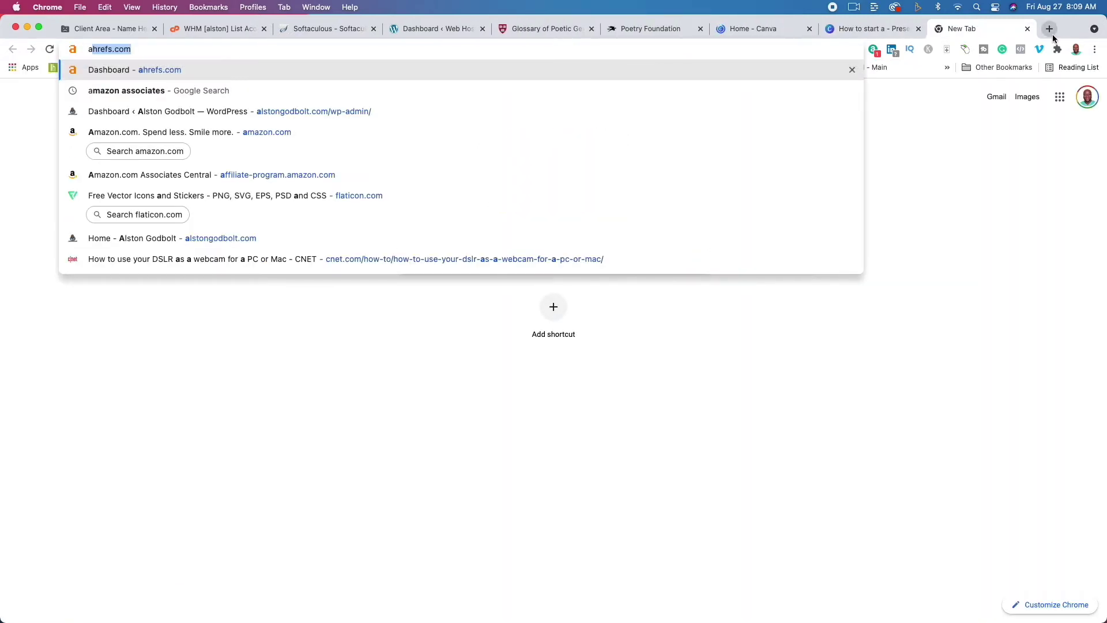
key(BackSpace)
key(BackSpace)
text(fs)
key(Return)
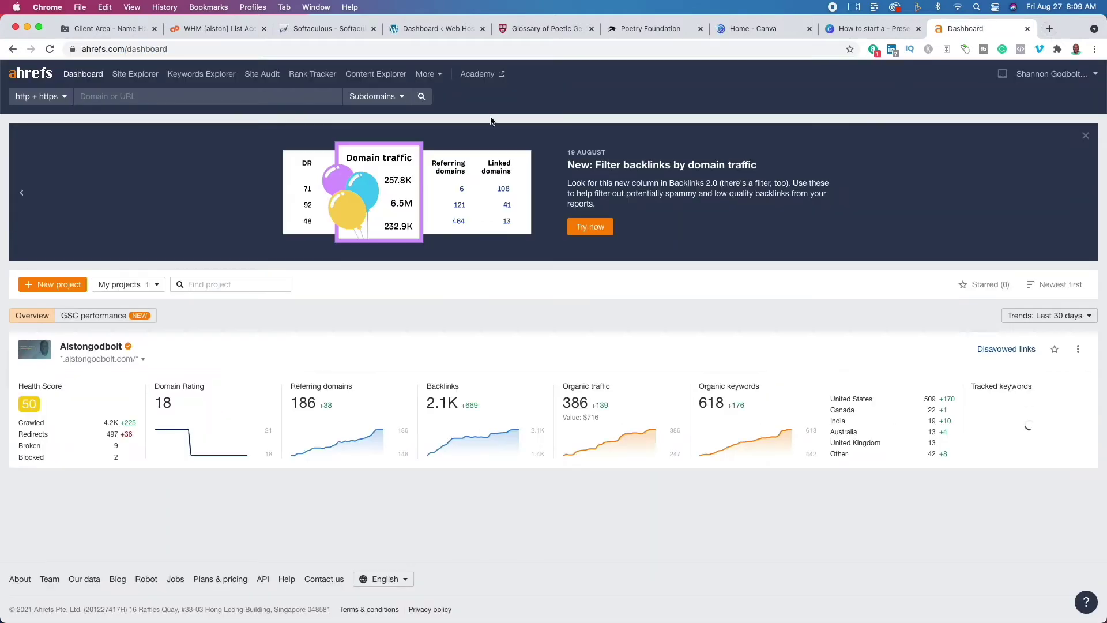
- Search Keywords Explorer for 'poetry' to see difficulty 93 and 66K monthly searches
click(188, 75)
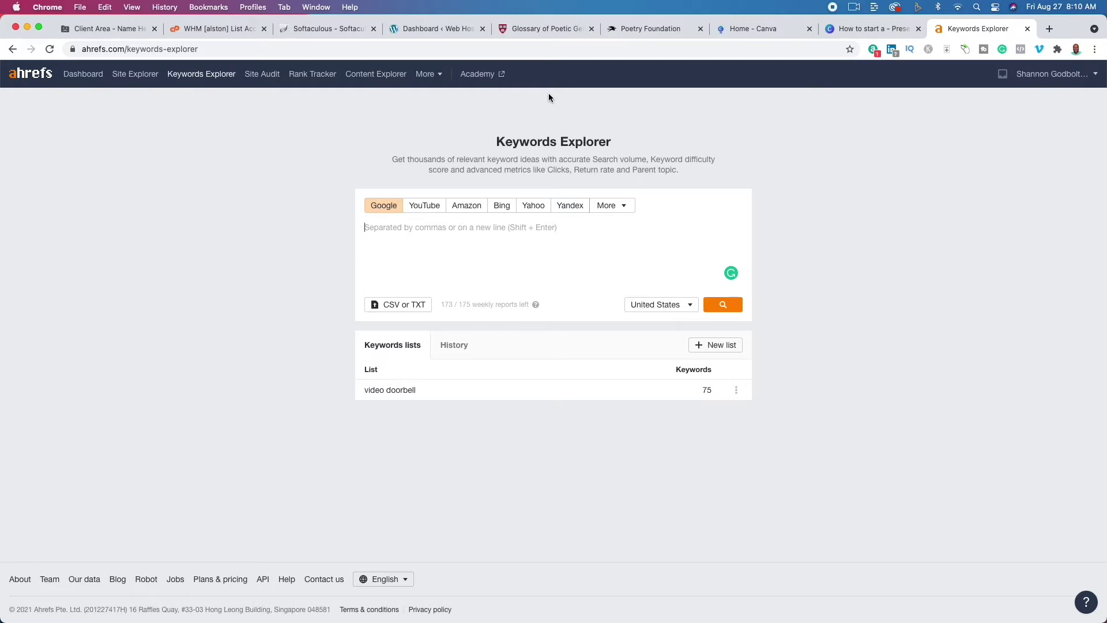
text(po)
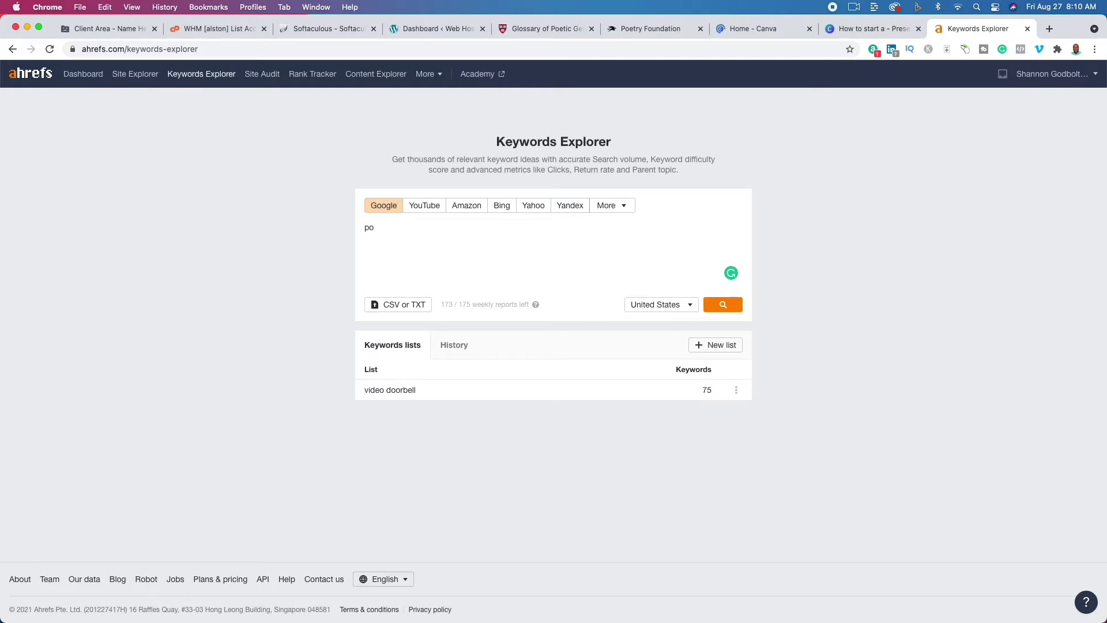
text(etry)
key(Return)
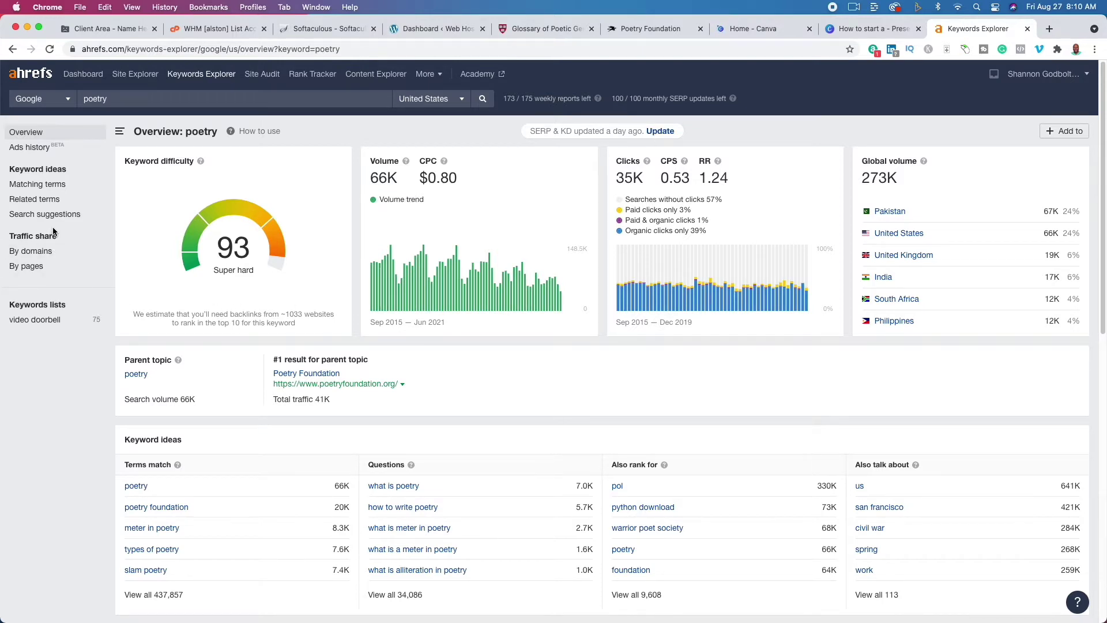
- Open the Matching terms report for 'poetry' and scroll its 437,857-keyword table
click(46, 185)
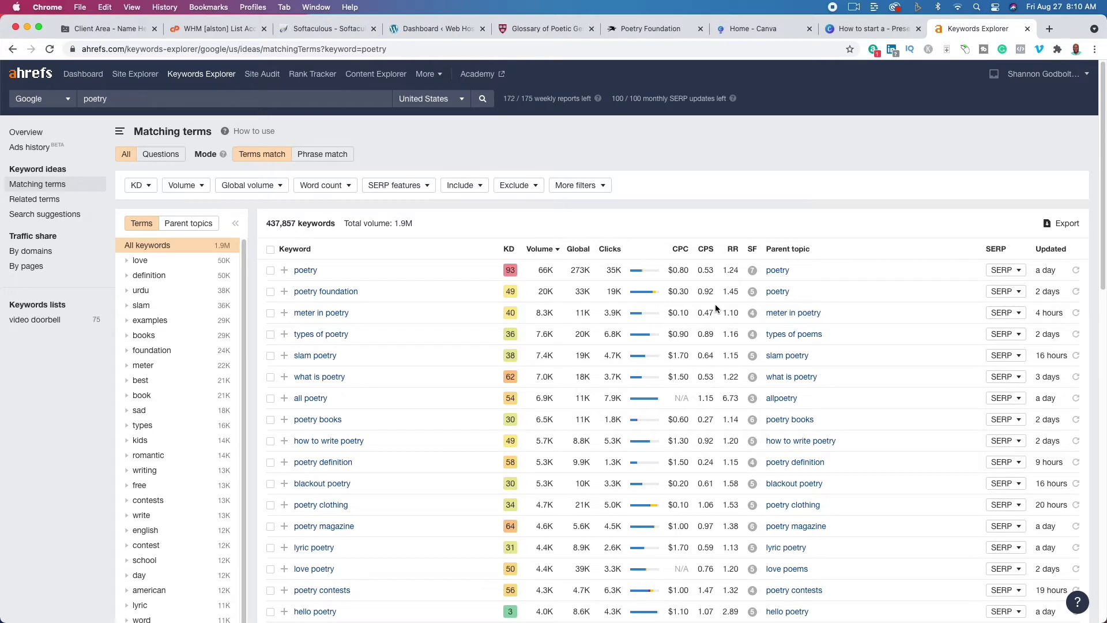
scroll(715, 303, down, 4)
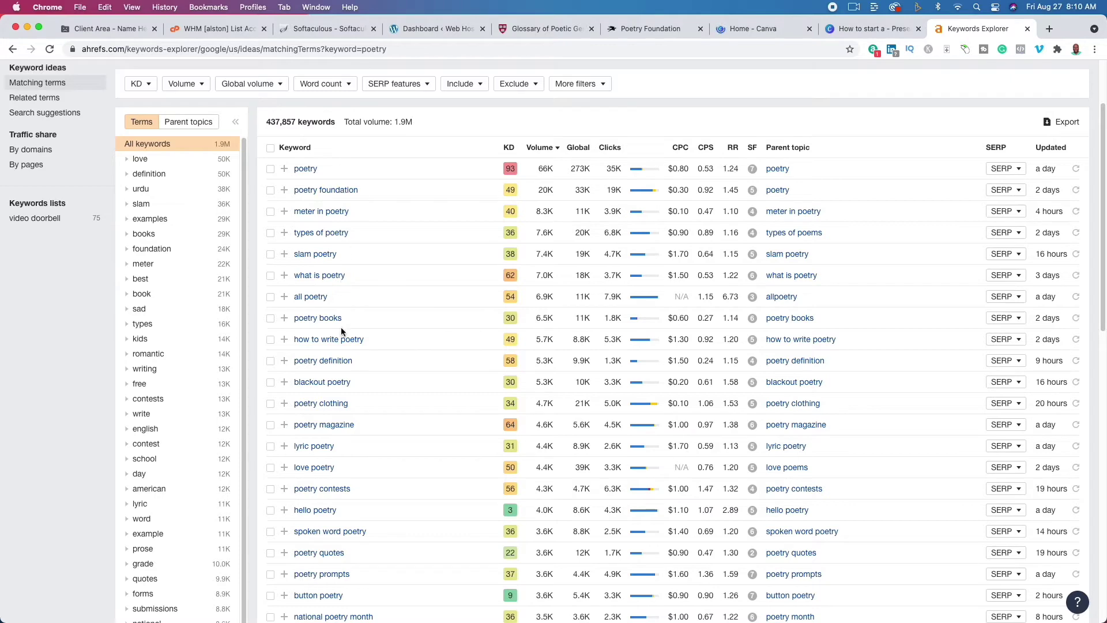
- Read the Harvard Glossary of Poetic Genres down to the lyric entry, then return to Ahrefs
click(532, 29)
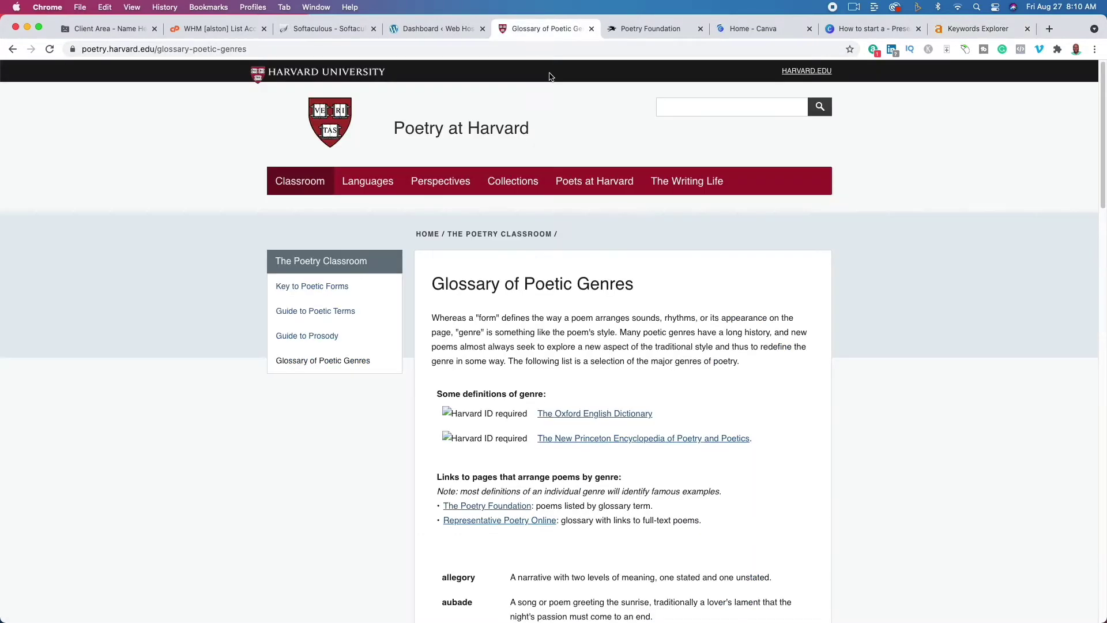
scroll(574, 369, down, 3)
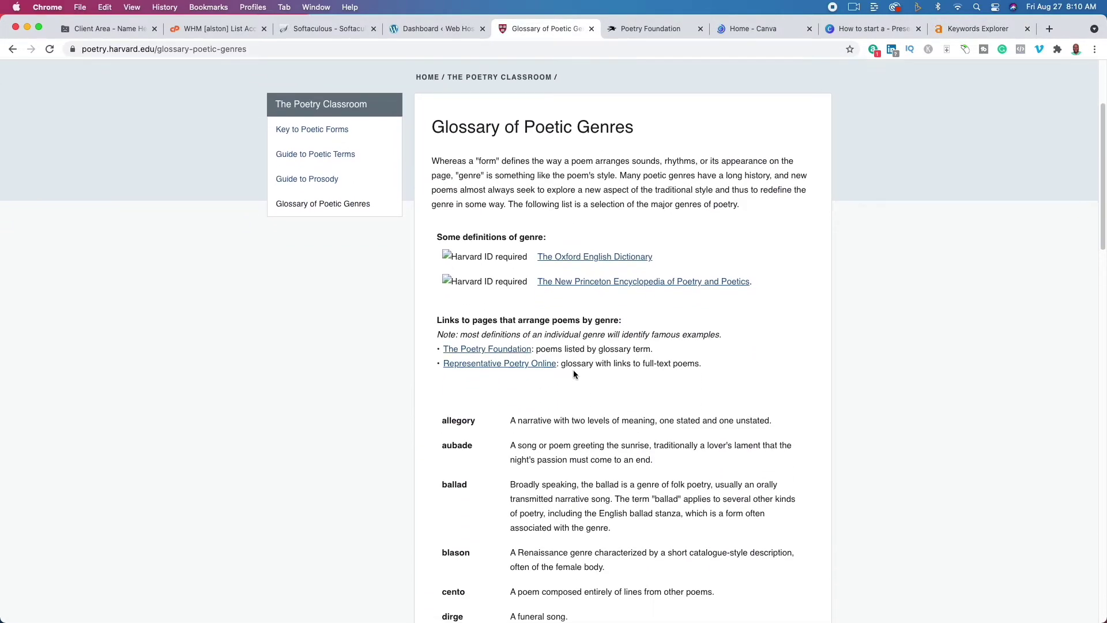
scroll(555, 376, down, 7)
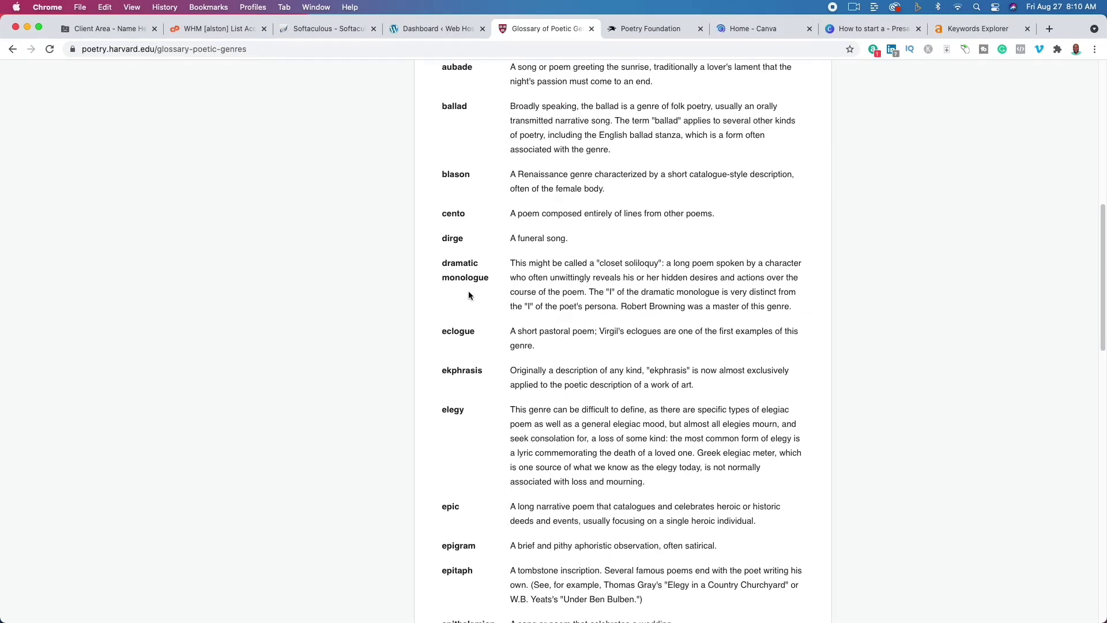
scroll(473, 323, up, 1)
scroll(470, 331, up, 2)
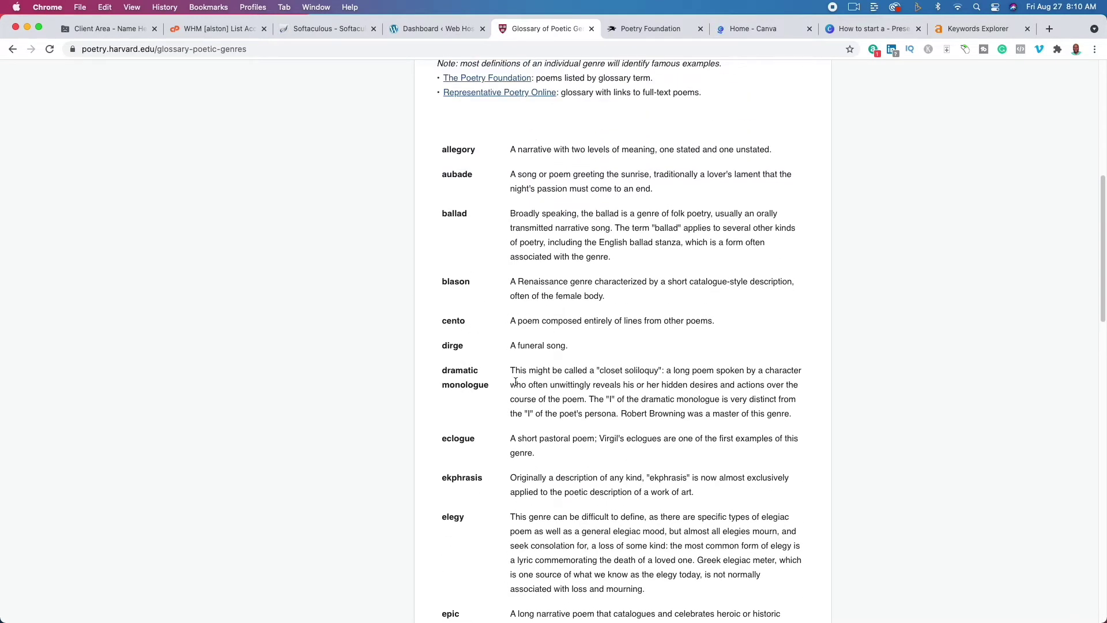
scroll(511, 425, down, 8)
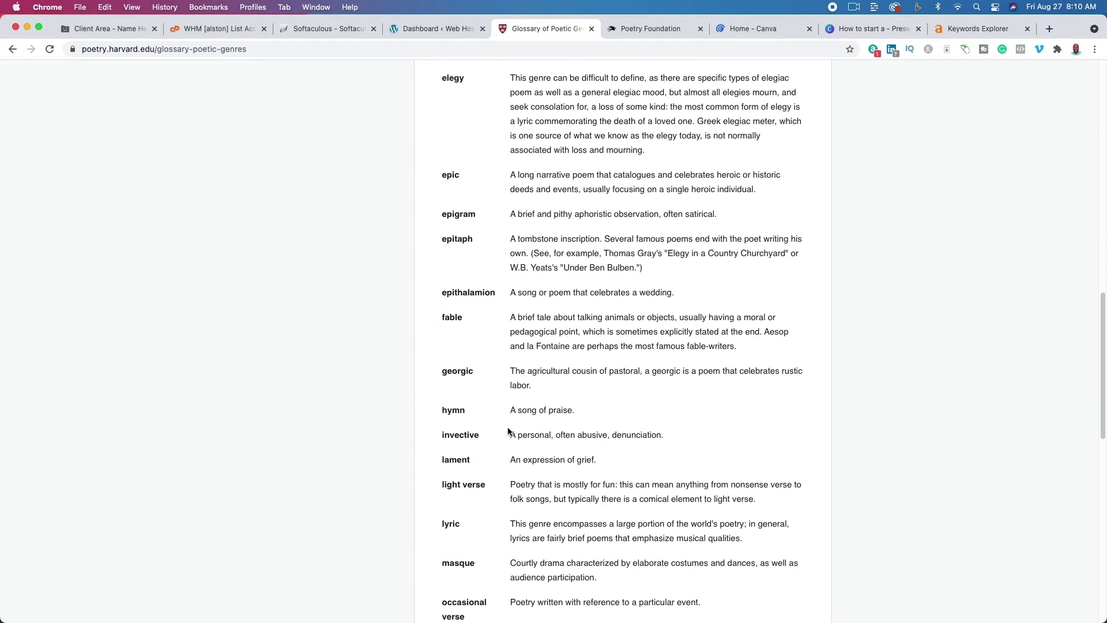
scroll(517, 431, down, 2)
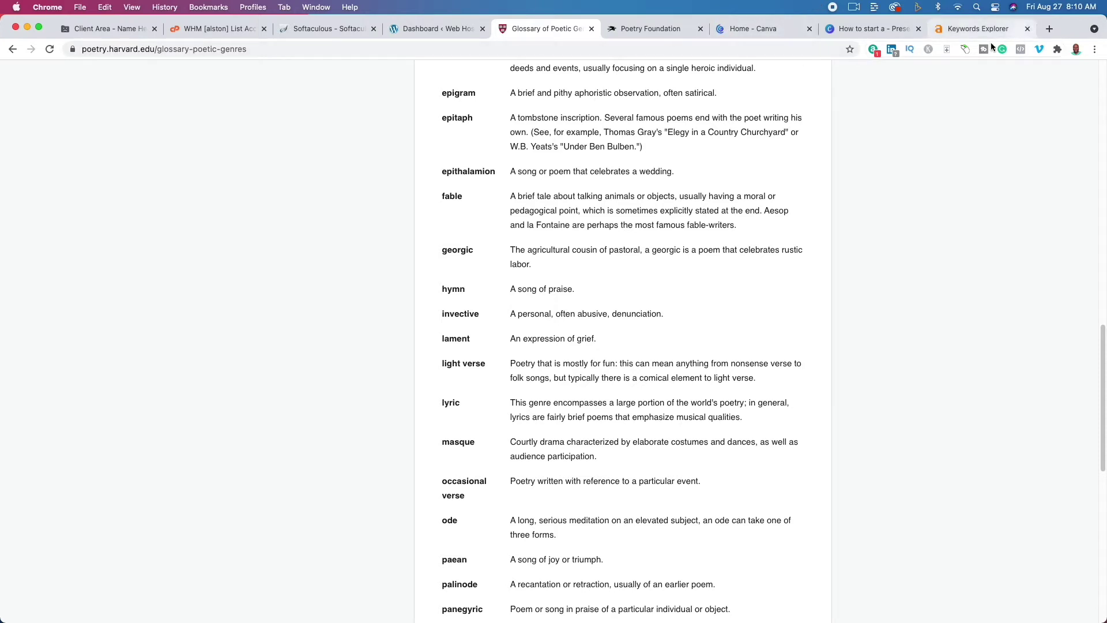
click(970, 30)
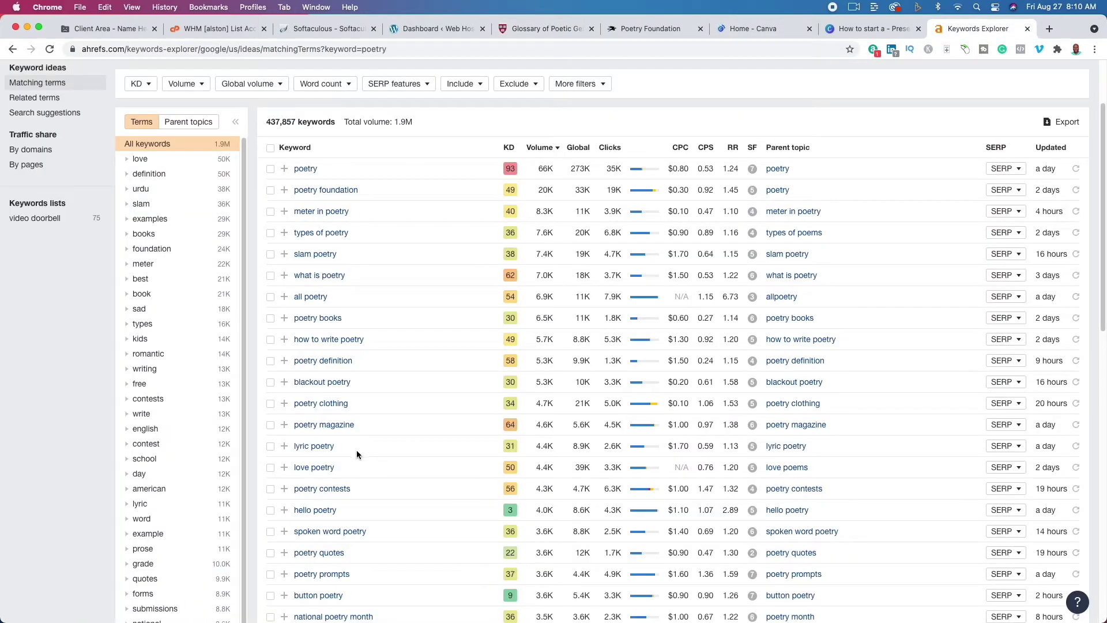
- Search Keywords Explorer for 'lyric poetry', copied from the matching-terms table
drag(354, 449, 293, 448)
key(super+c)
scroll(489, 447, up, 3)
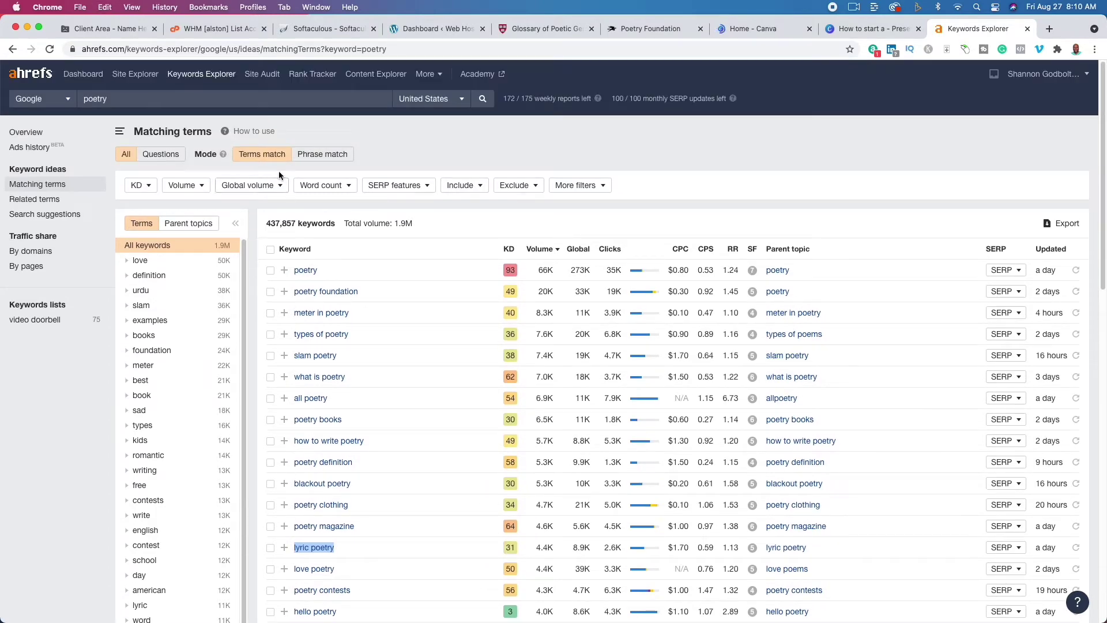
double_click(218, 99)
key(super+v)
key(Return)
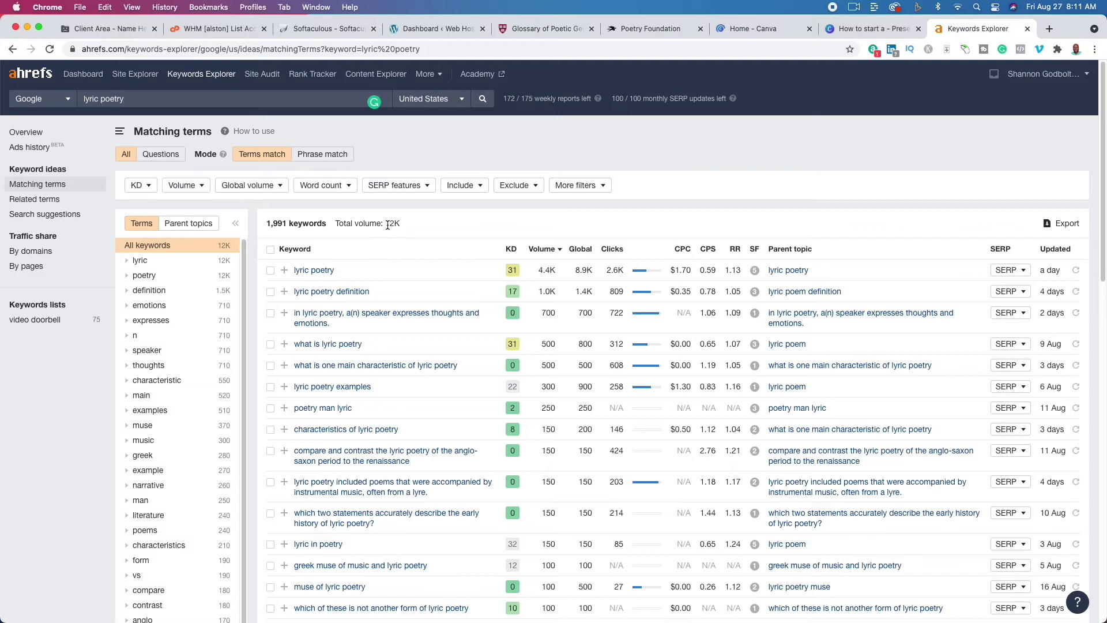
- Highlight the lyric poetry results: 12K total volume across 1,991 keywords
drag(385, 225, 335, 224)
drag(266, 224, 303, 225)
click(553, 28)
- Scroll the Harvard genres glossary to its end, then go back to the Canva Steps slide
scroll(596, 427, down, 1)
scroll(597, 427, down, 6)
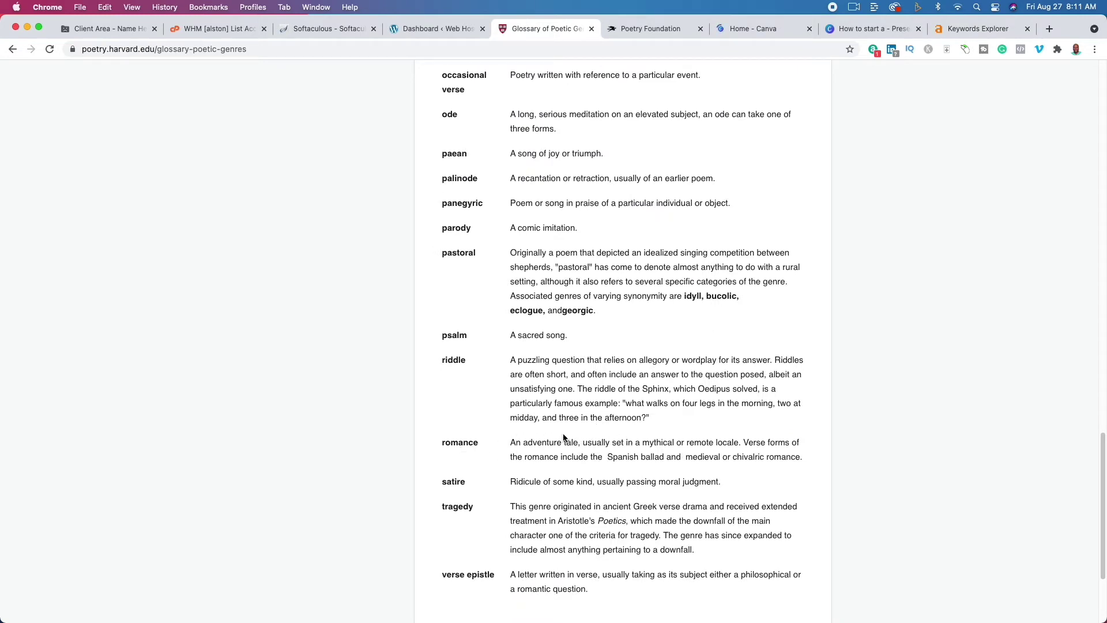
scroll(563, 436, down, 3)
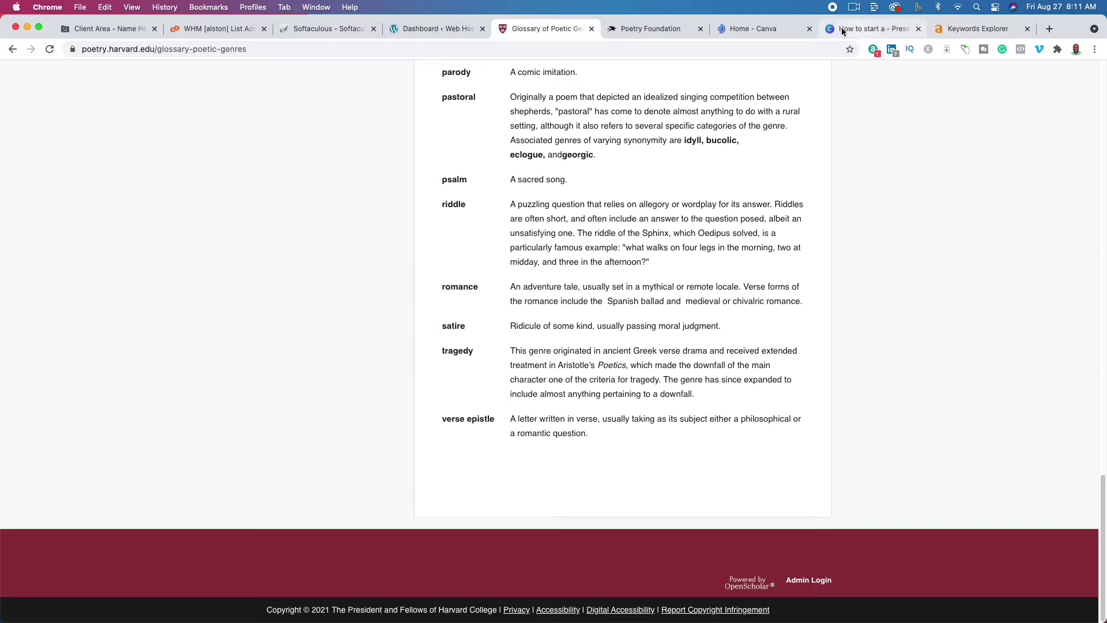
click(877, 31)
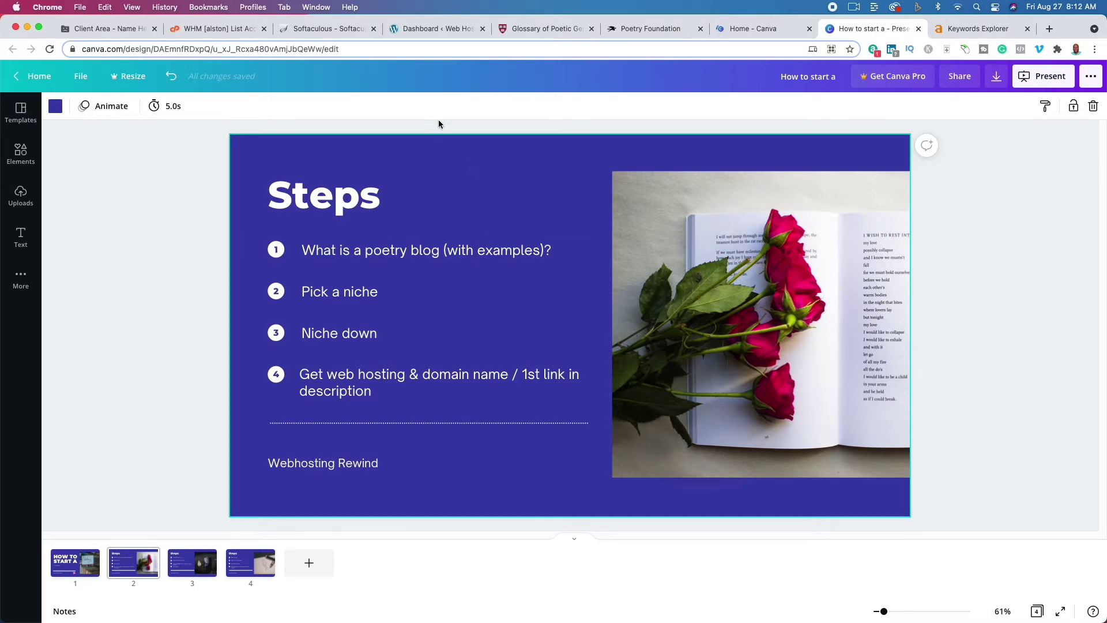
- Revisit Poetry Foundation and the Canva slide, then open Bluehost's shared hosting plans
click(633, 30)
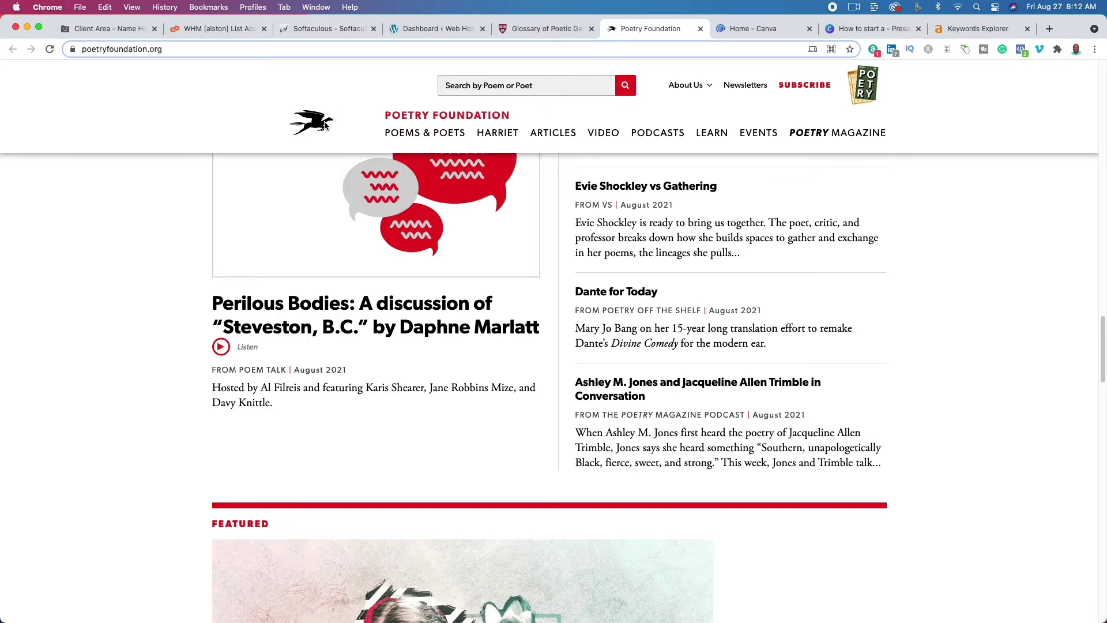
scroll(204, 285, up, 15)
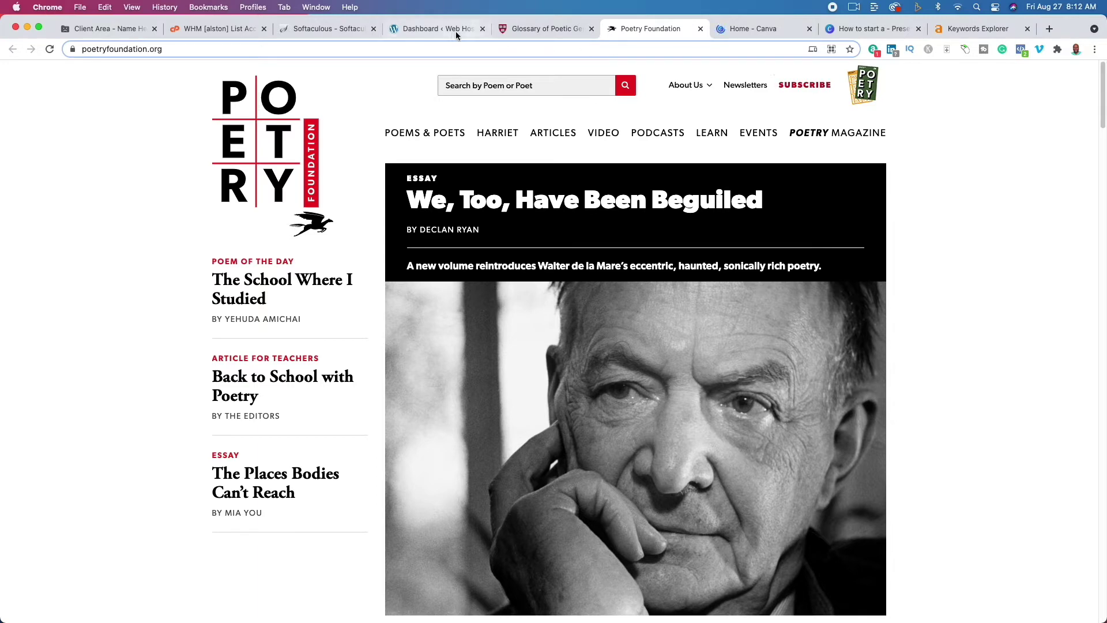
click(885, 30)
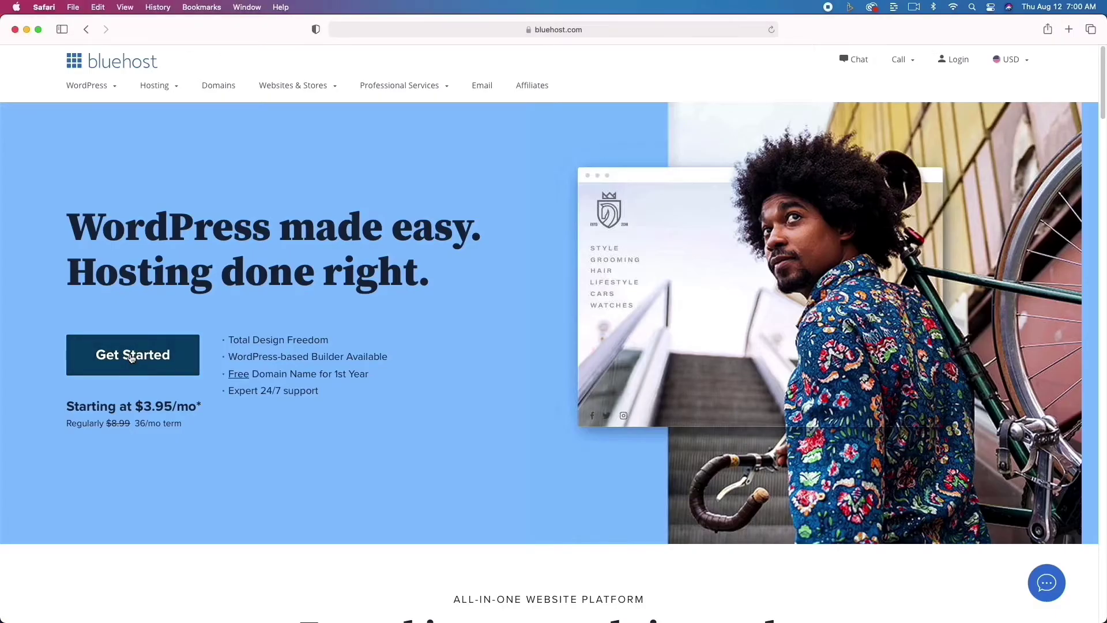
click(131, 357)
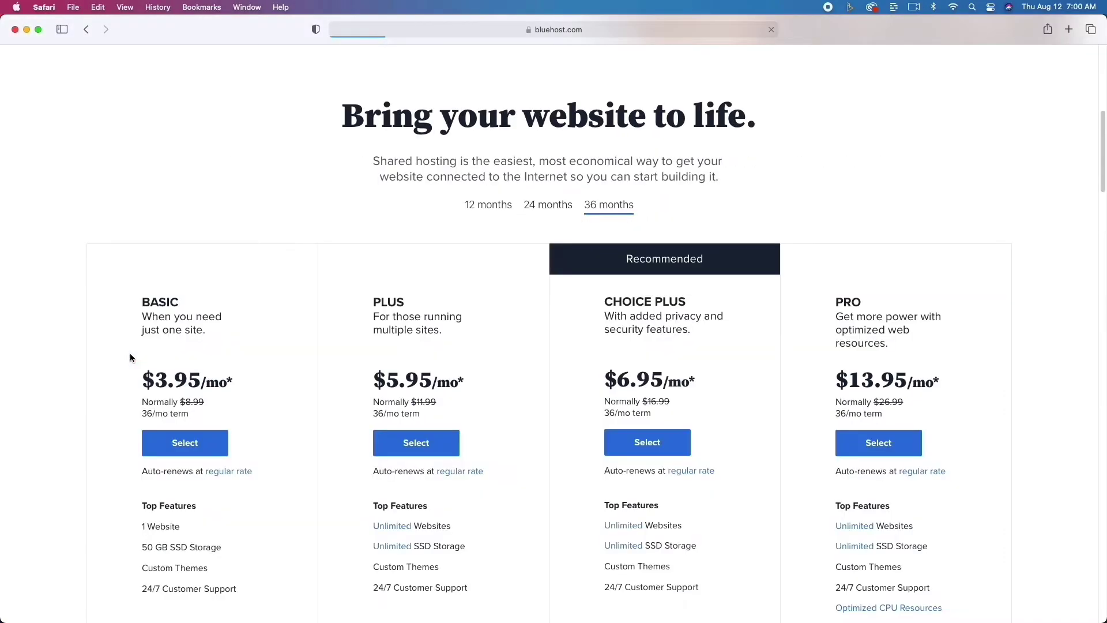
- Compare Bluehost's shared hosting plans and choose Basic at $3.95/mo
scroll(131, 357, down, 2)
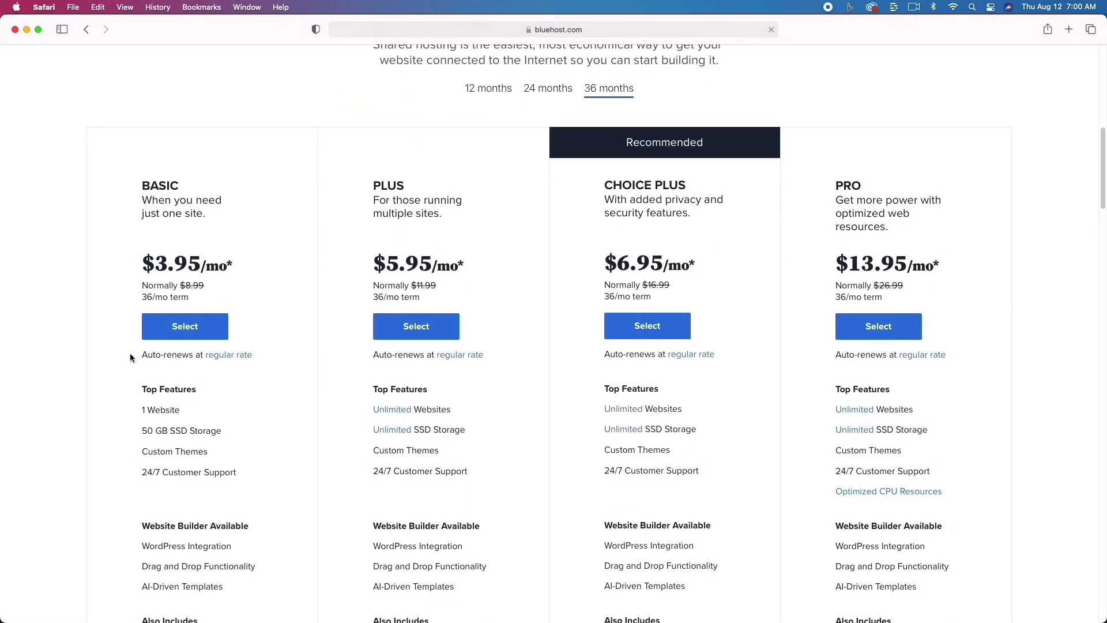
scroll(130, 357, down, 5)
scroll(130, 357, up, 4)
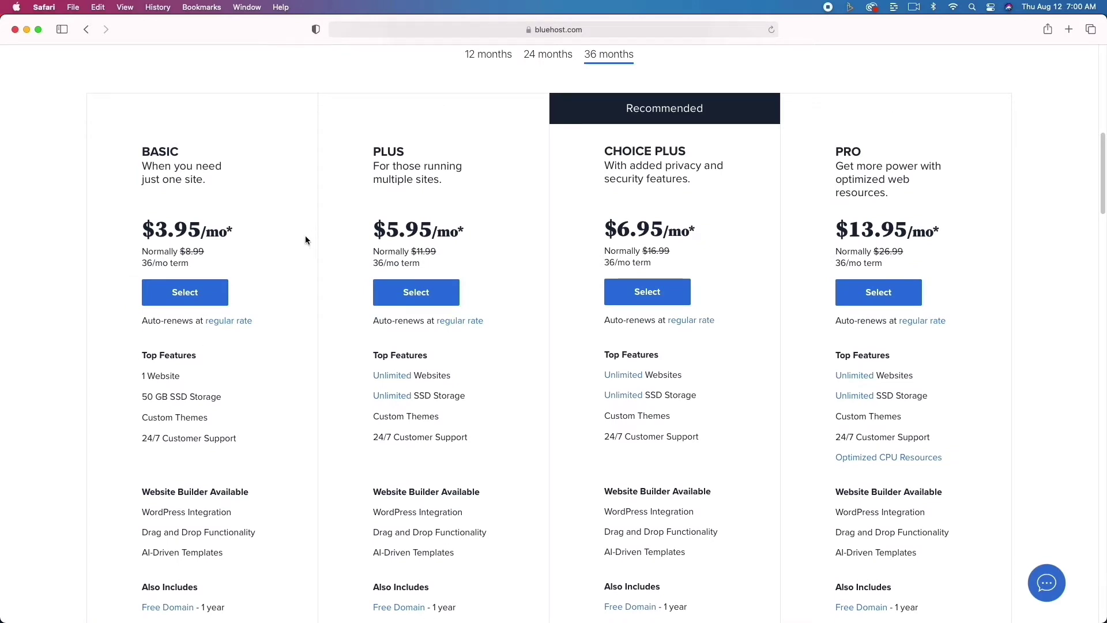
click(206, 289)
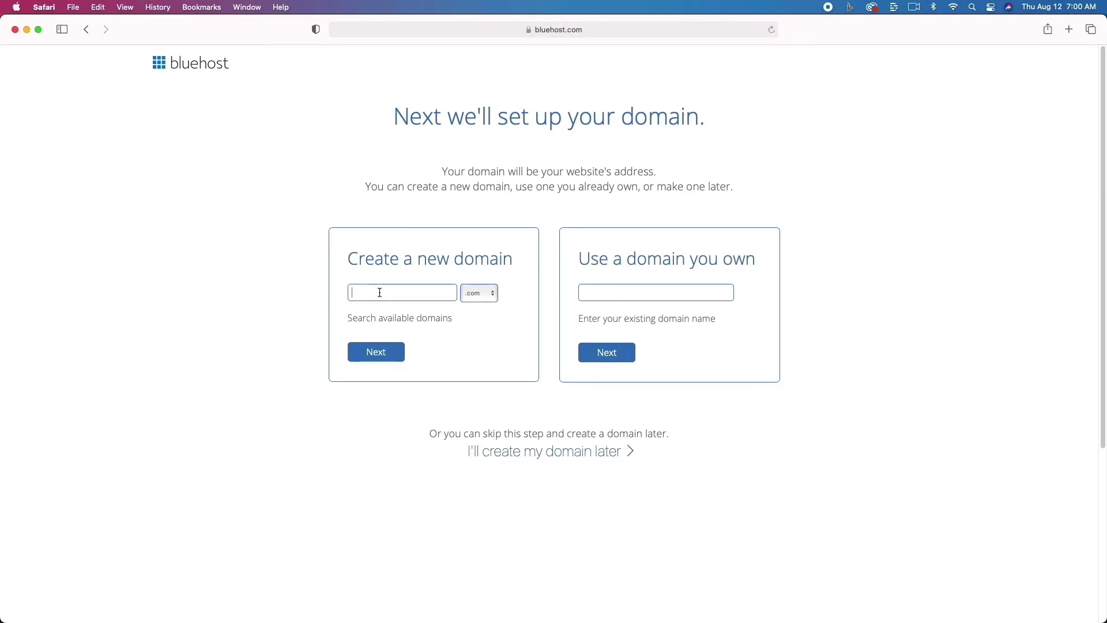
- Try webhostingreview.com as a new domain, then revise it to webhostingrewinds and recheck
text(webhostingreview)
click(395, 353)
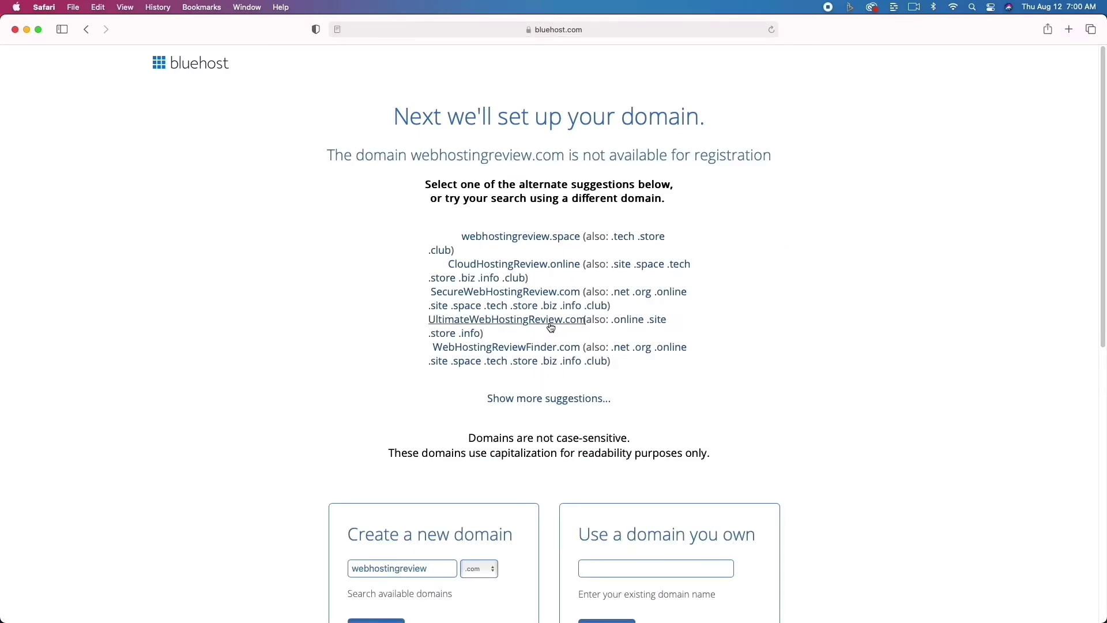
scroll(527, 336, down, 5)
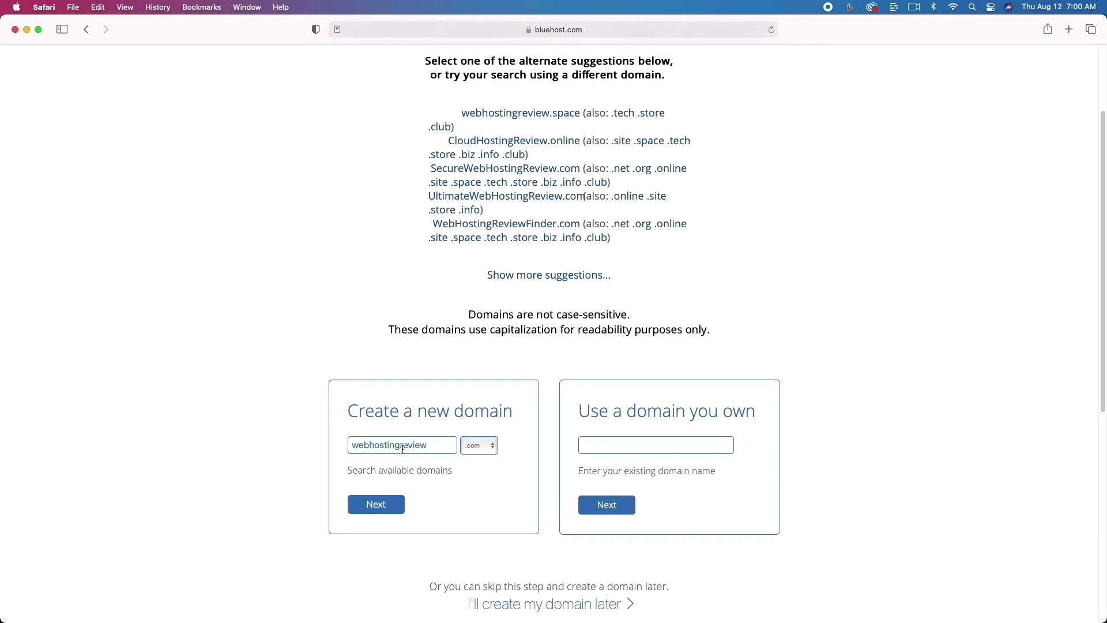
drag(409, 448, 445, 448)
text(winds)
click(385, 504)
- Review the account form and $225.84 Basic 36-month order, then continue to password creation
scroll(255, 327, down, 2)
scroll(255, 327, down, 5)
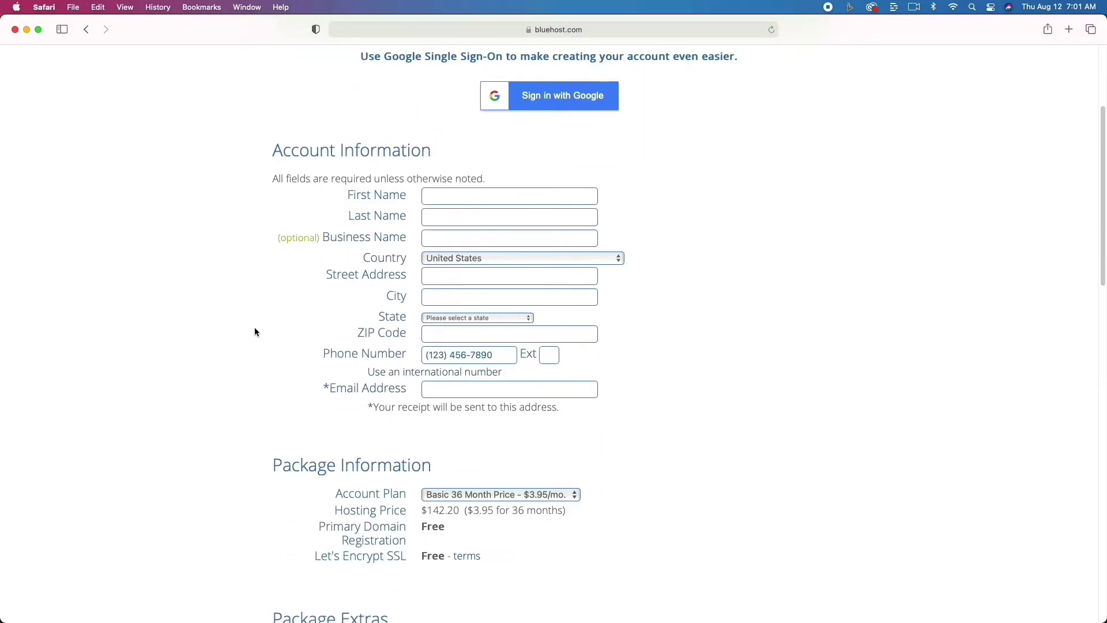
scroll(256, 332, down, 7)
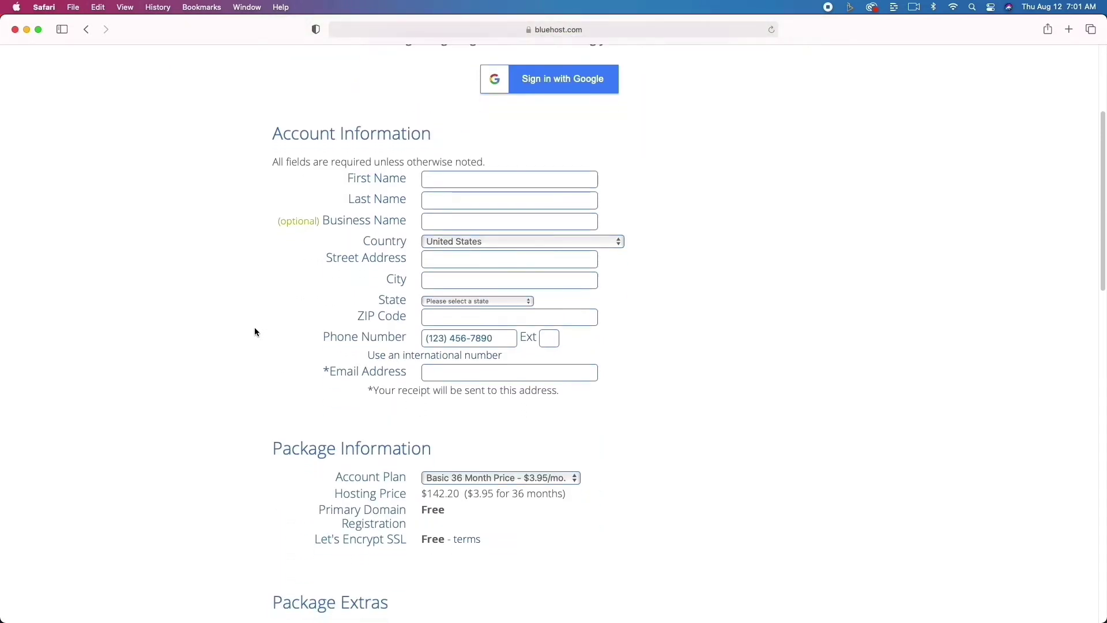
scroll(255, 332, down, 6)
scroll(255, 332, up, 20)
scroll(254, 328, down, 5)
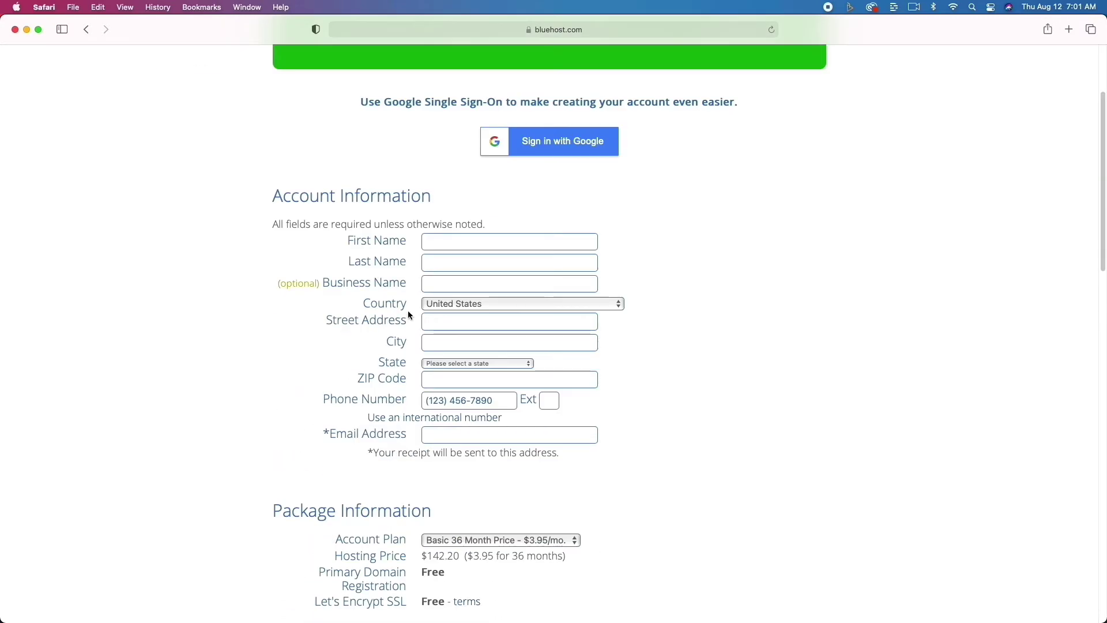
scroll(662, 399, down, 10)
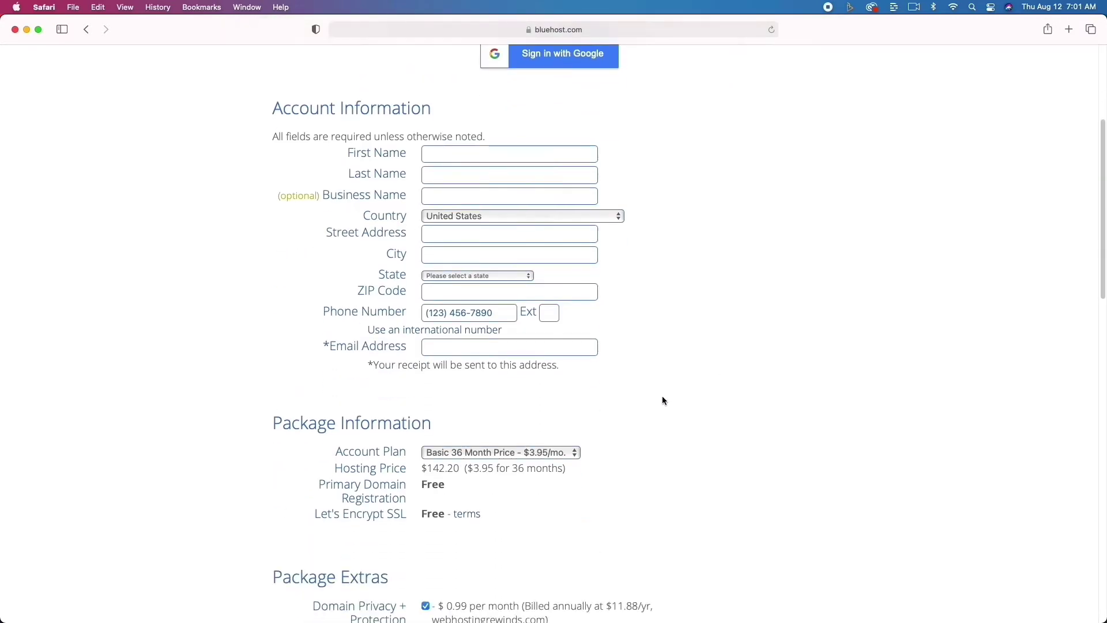
scroll(662, 399, down, 5)
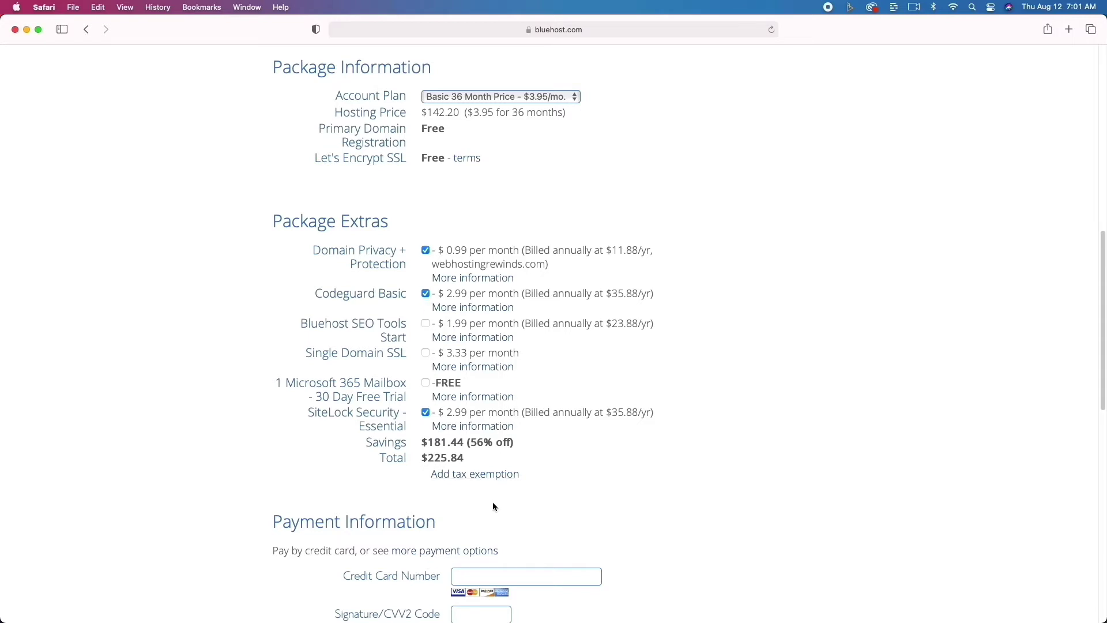
scroll(493, 501, down, 8)
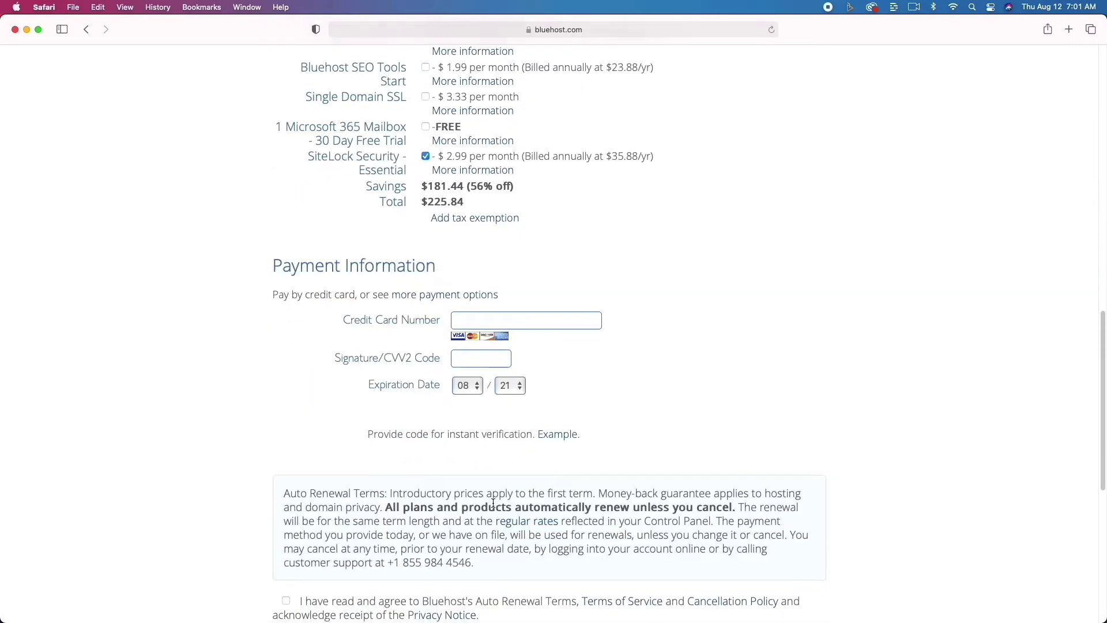
scroll(493, 503, down, 4)
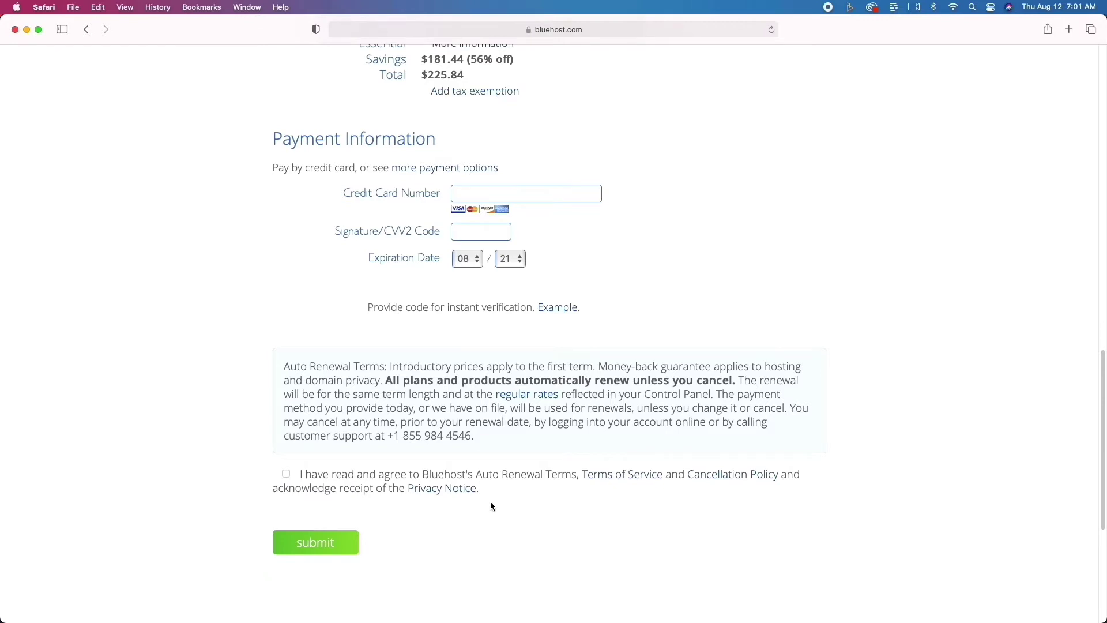
scroll(490, 501, up, 20)
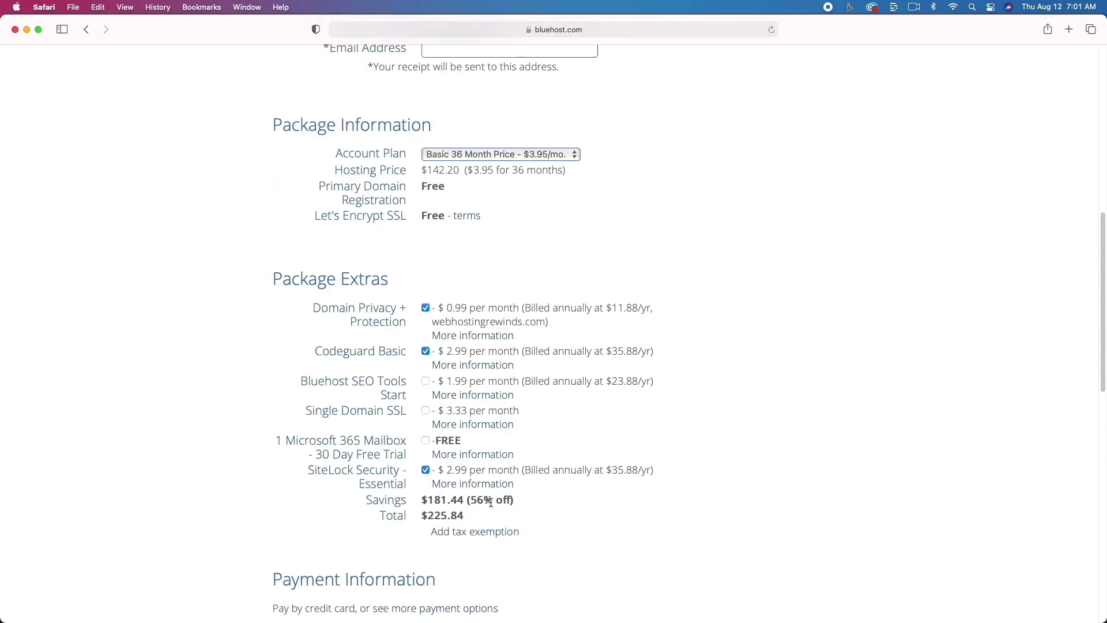
scroll(490, 501, up, 10)
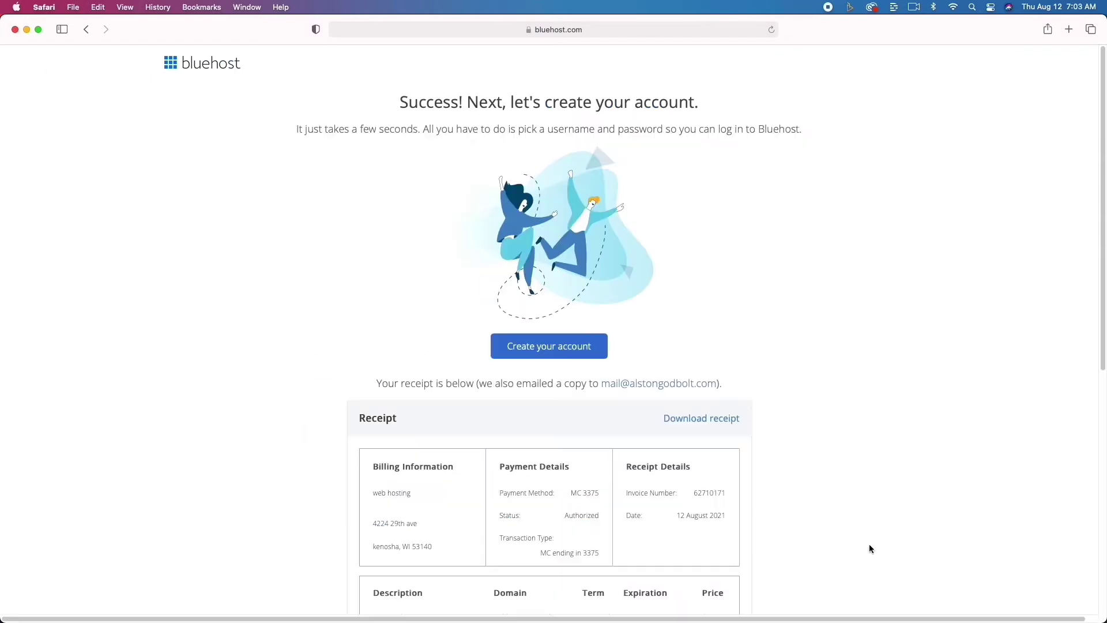
click(571, 345)
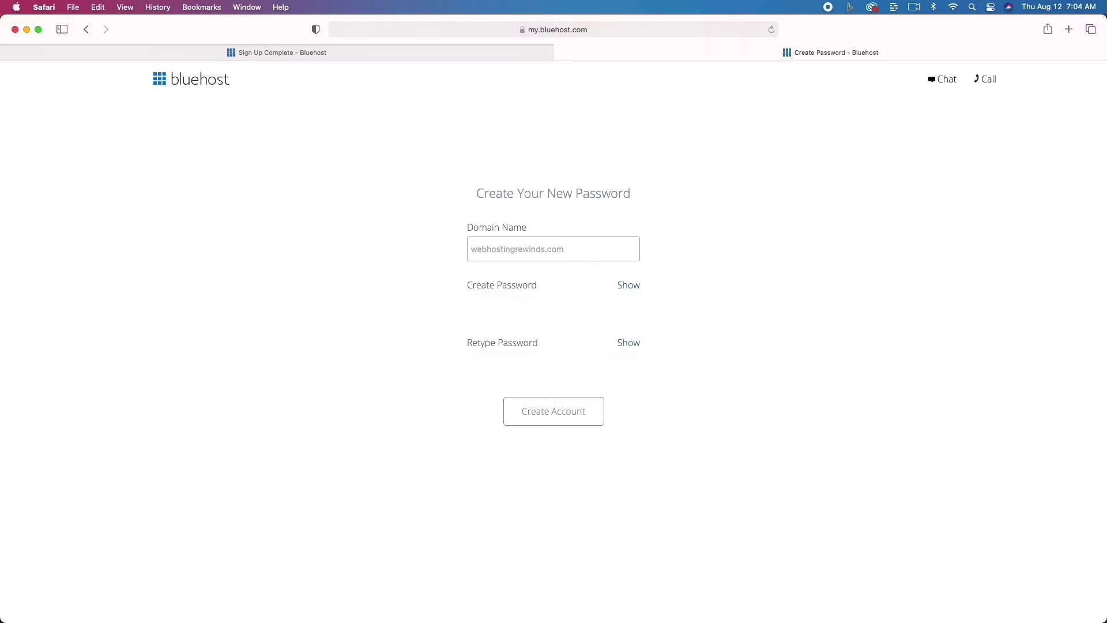
- Enter and confirm the new account password, accept the Privacy Policy and Terms, and create the account
click(547, 307)
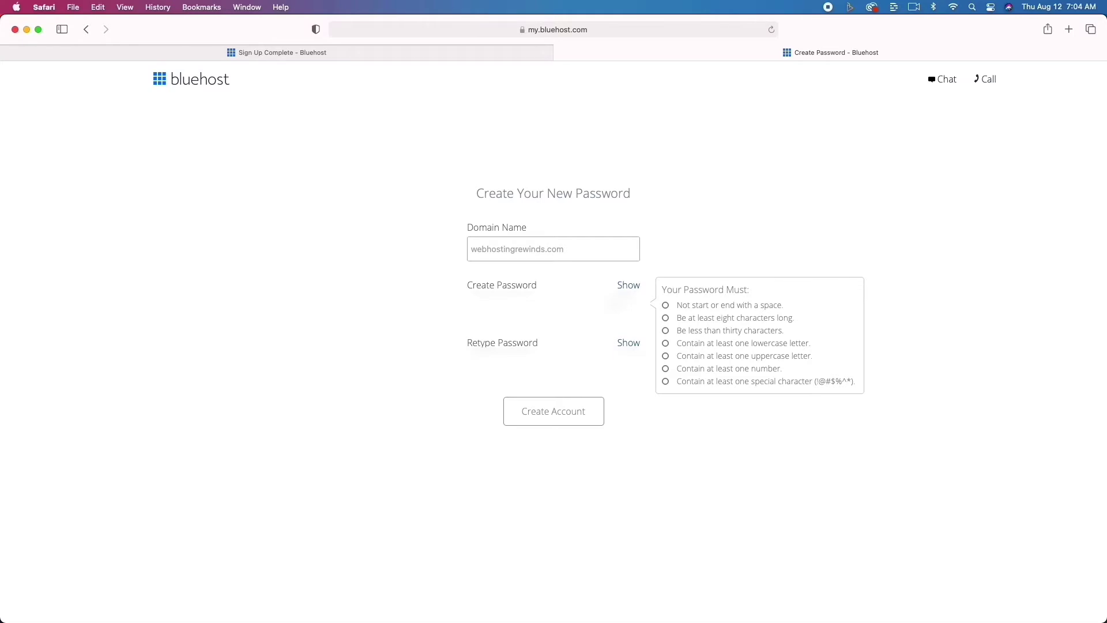
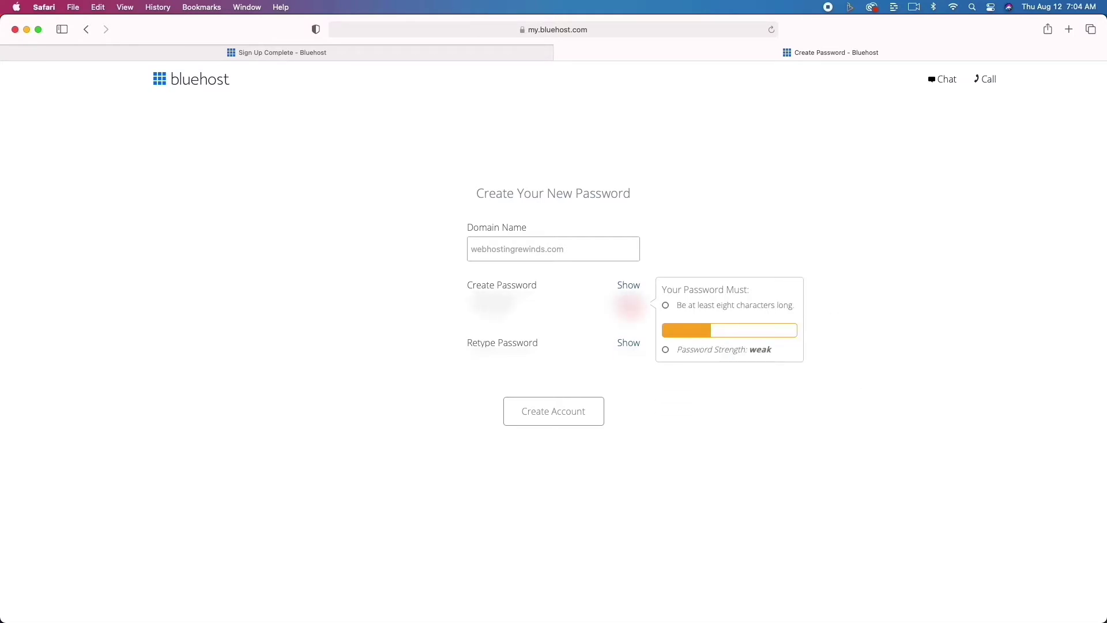
key(Tab)
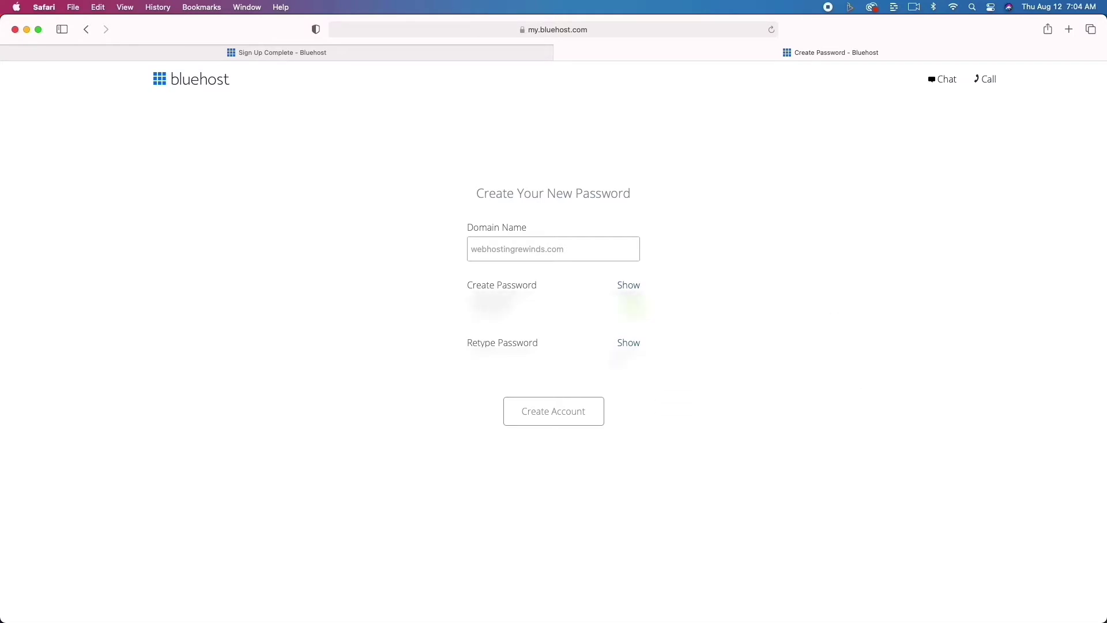
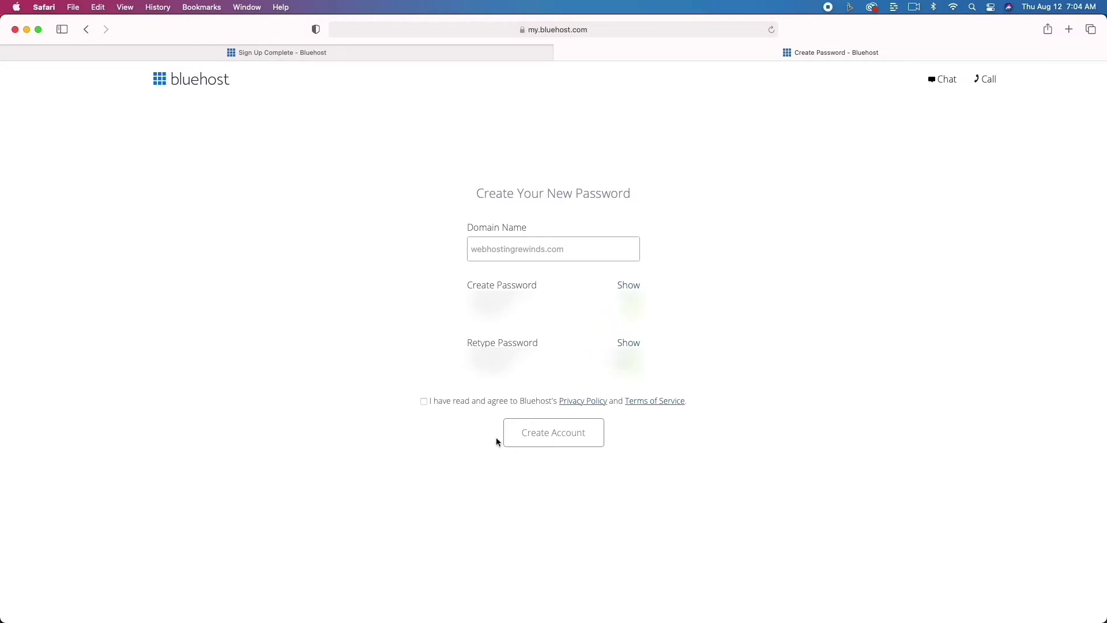
click(424, 401)
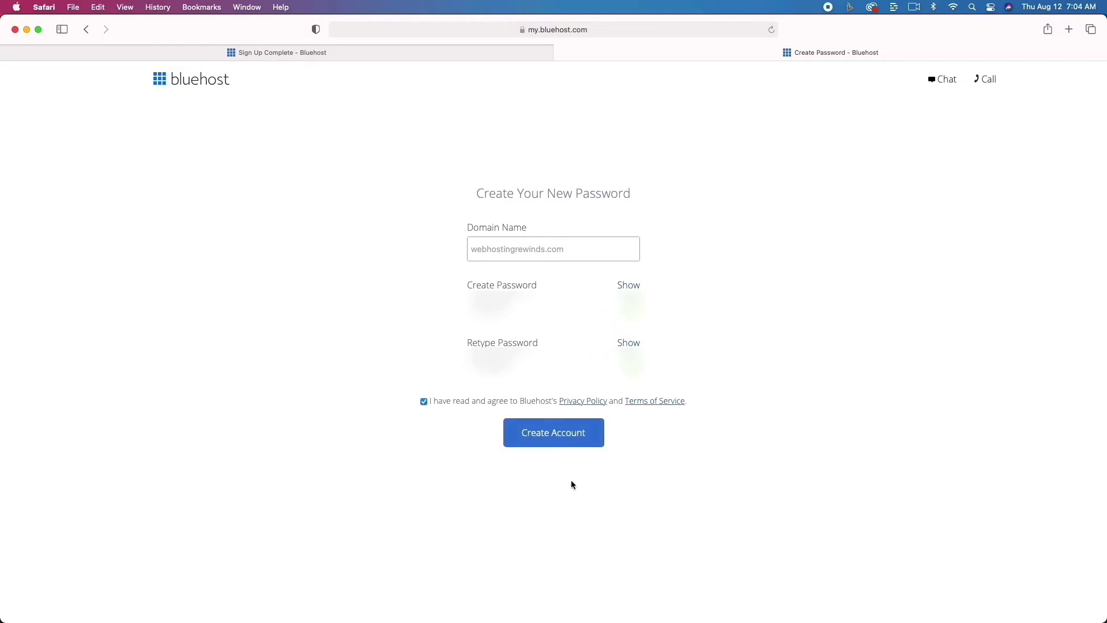
click(554, 443)
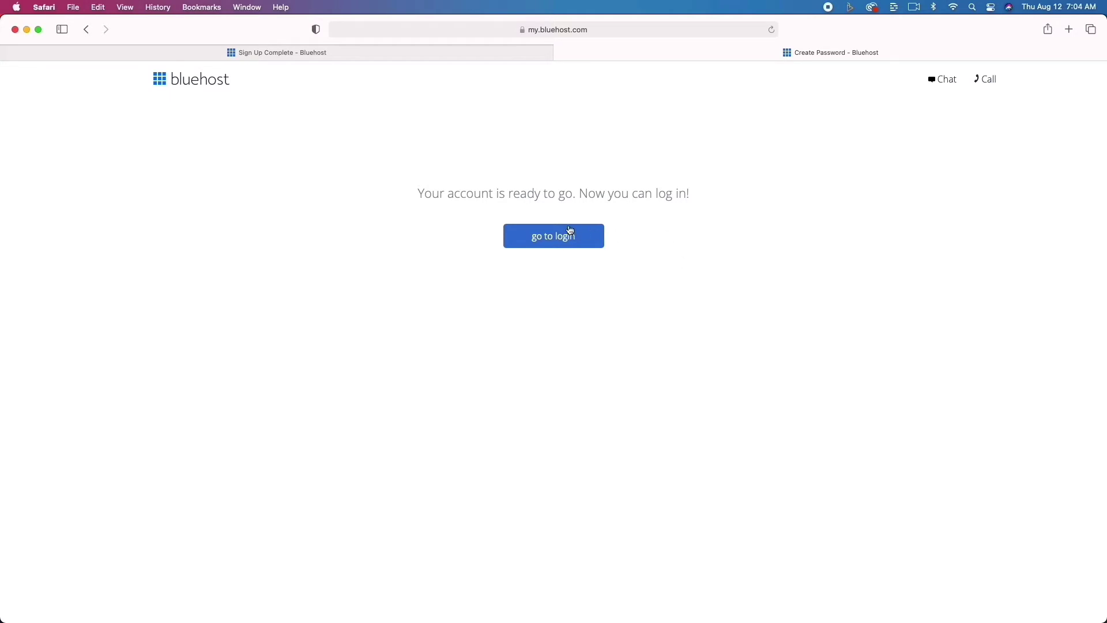
- Log in to Bluehost with the account password, declining Safari's offers to save it
click(557, 241)
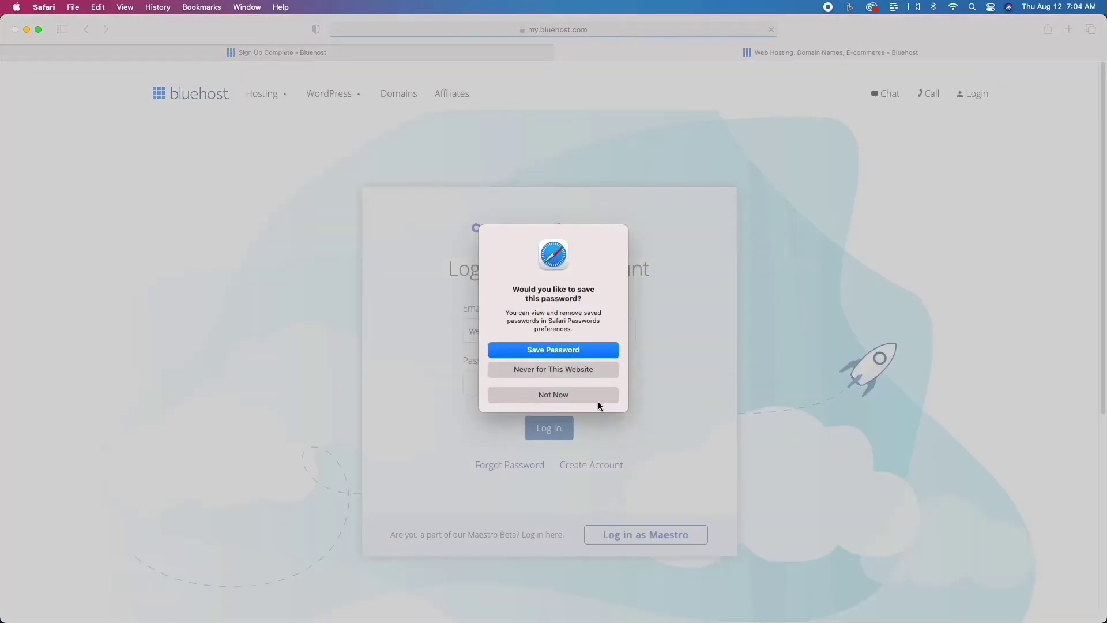
click(569, 395)
click(564, 381)
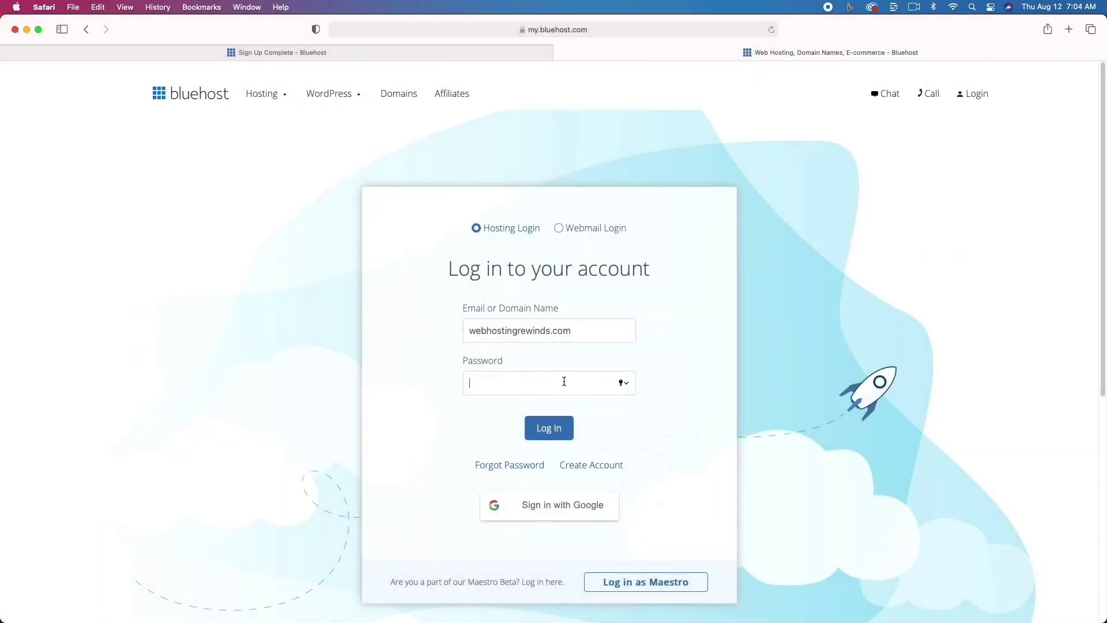
text(••••••••)
click(558, 432)
click(583, 395)
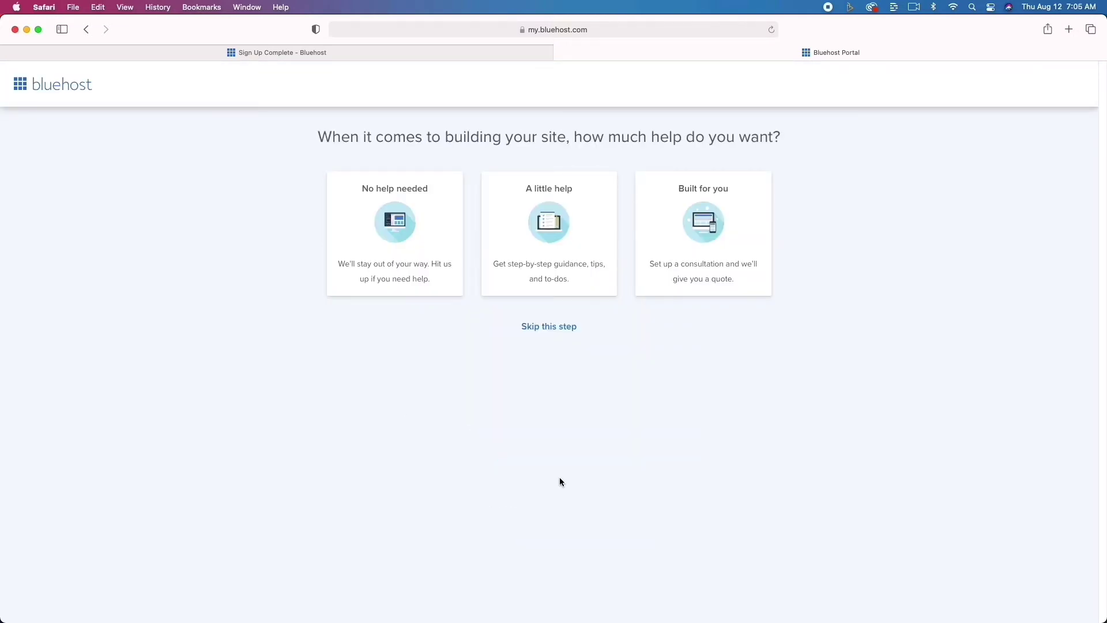
- Decline site-building help and skip the onboarding and website comfort questions
click(393, 232)
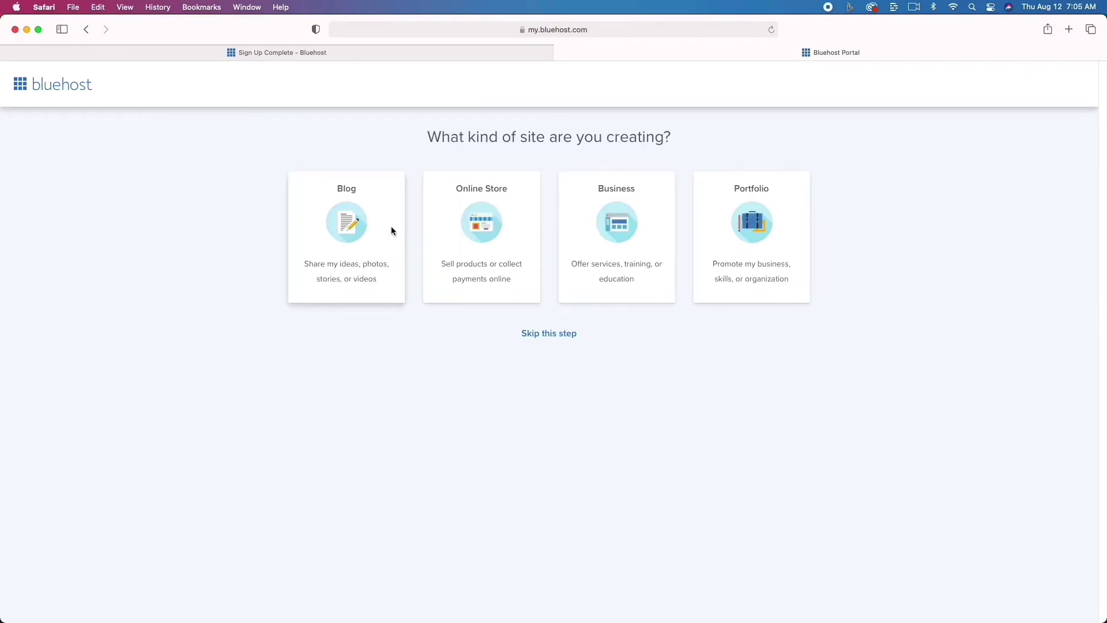
click(543, 334)
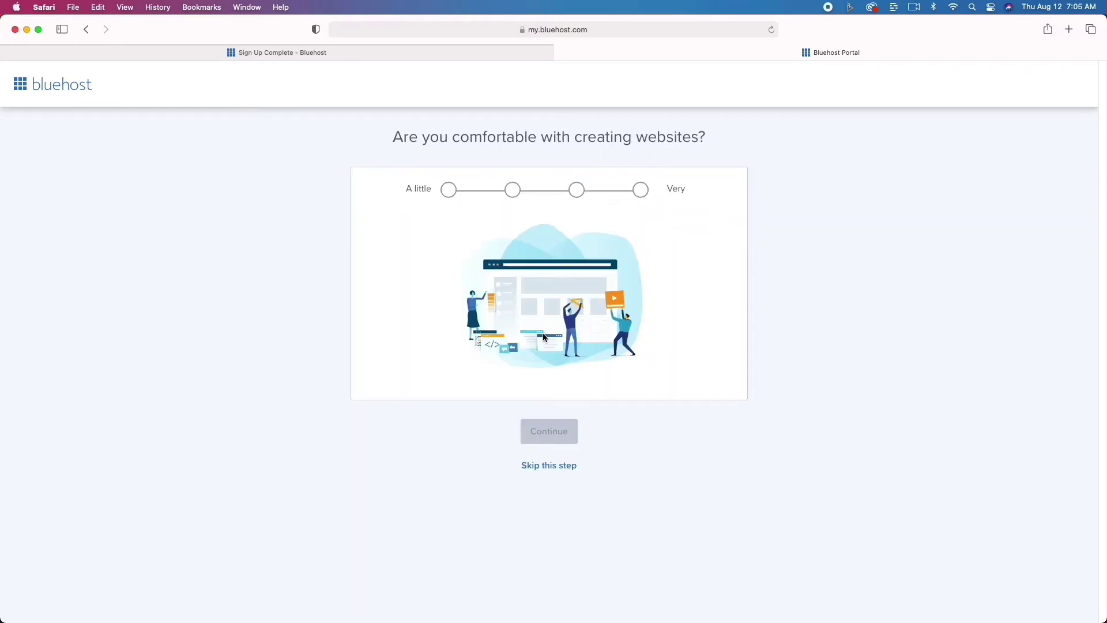
click(563, 466)
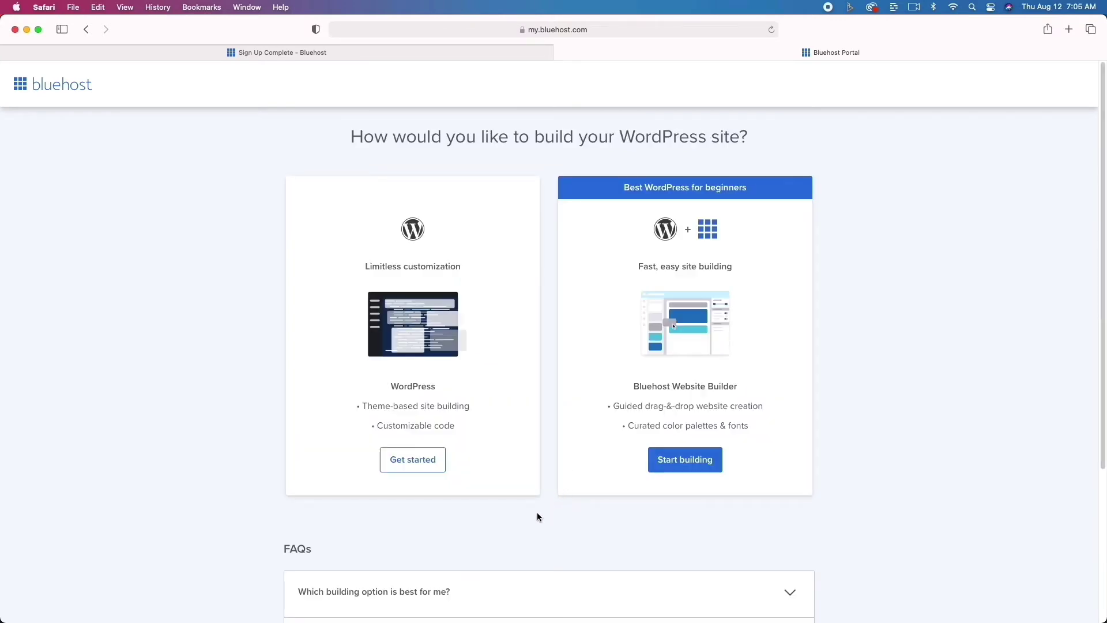
scroll(538, 516, down, 1)
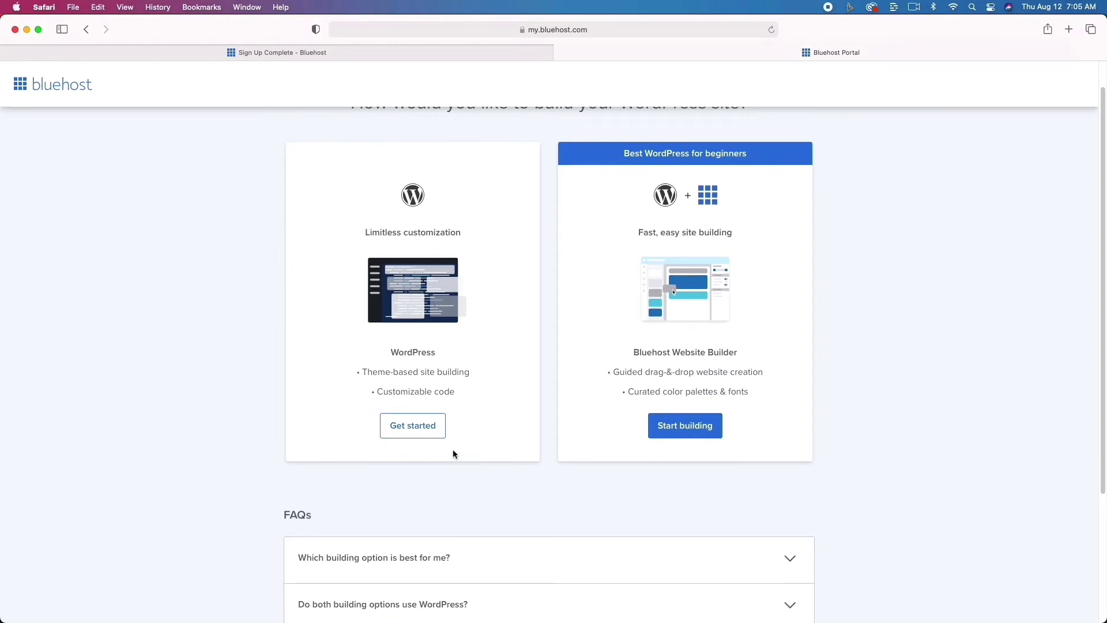
- Choose WordPress, skip the site goals and name/tagline, and install the Sinatra theme
click(419, 427)
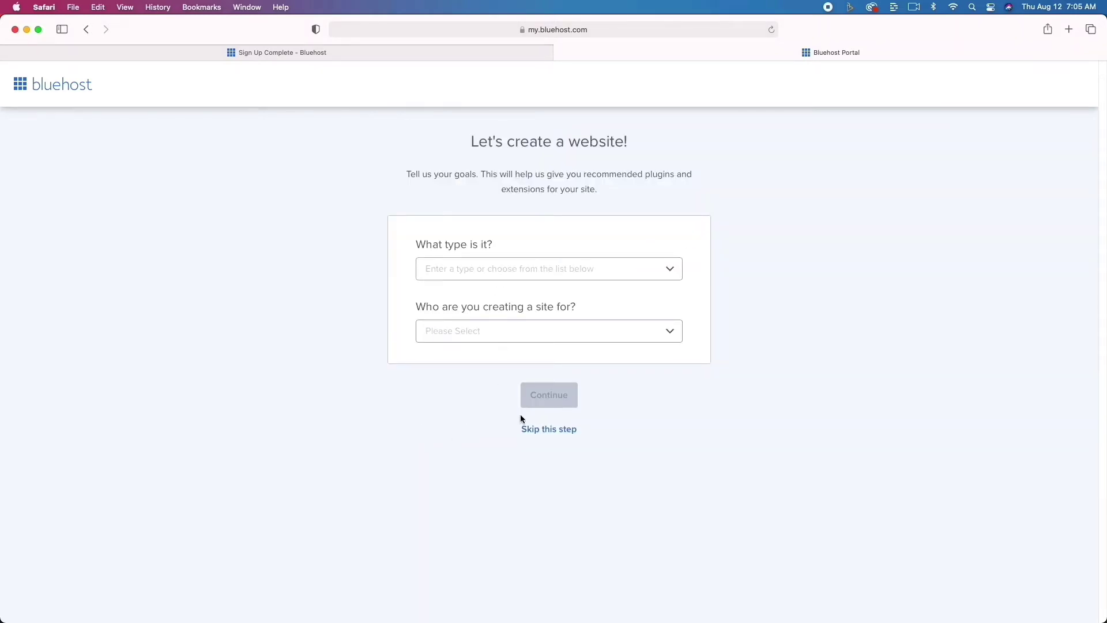
click(564, 430)
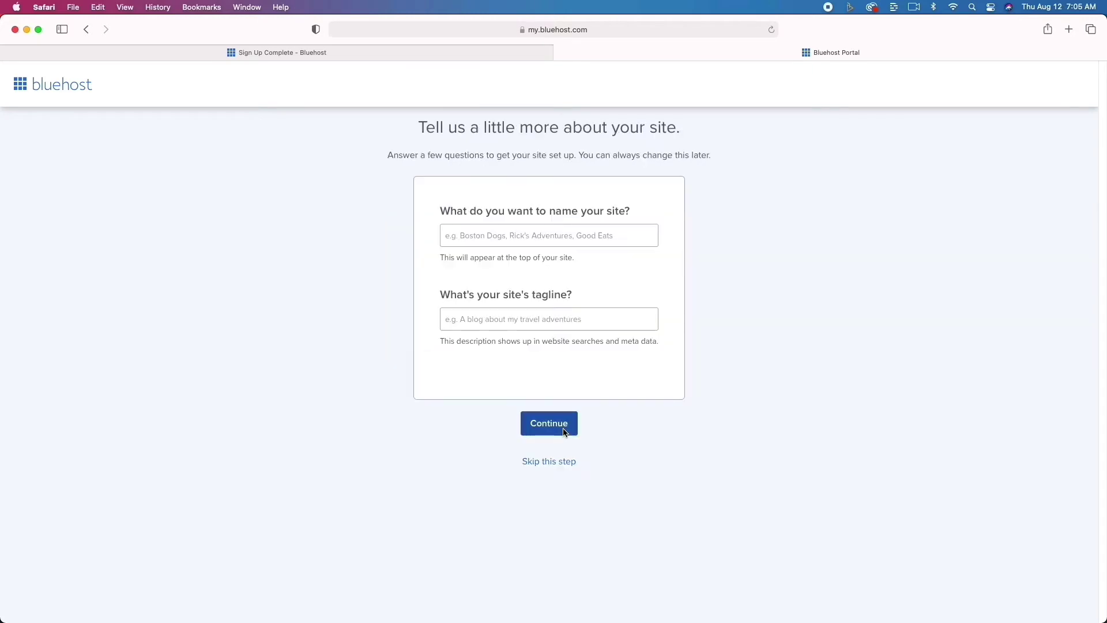
click(555, 461)
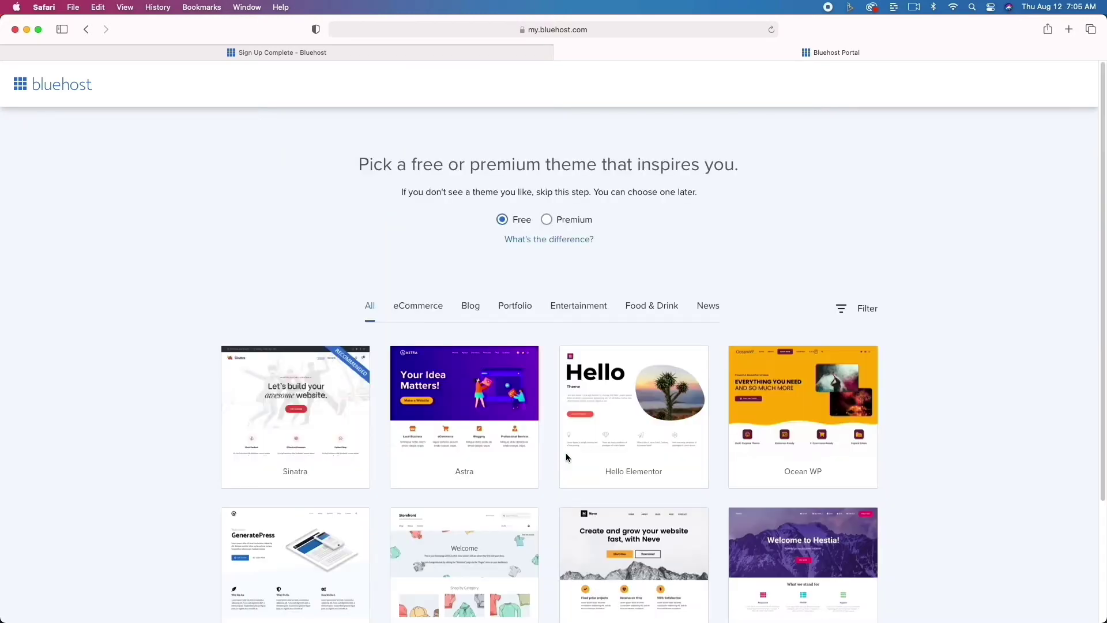
scroll(493, 469, down, 3)
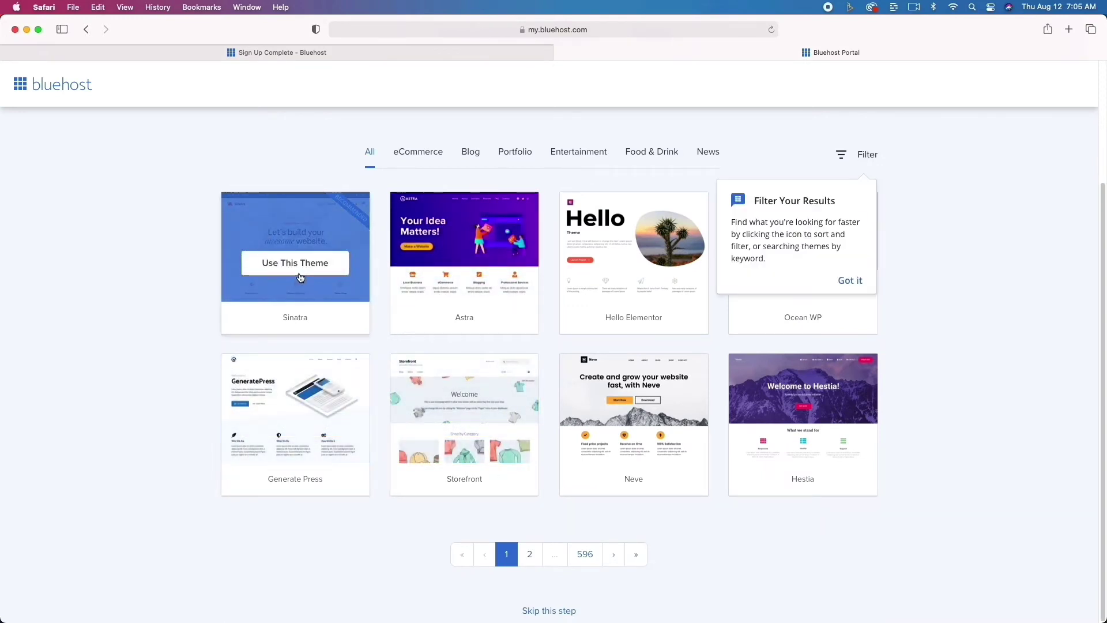
click(300, 277)
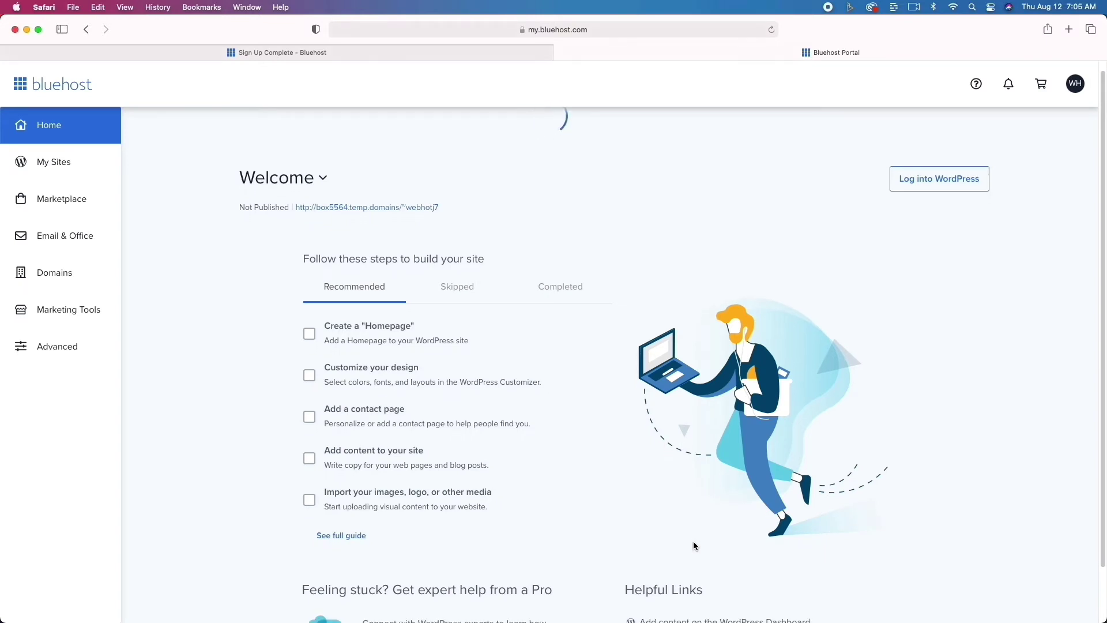
- Open the new site's WordPress admin via Log into WordPress on the Bluehost home page
scroll(693, 545, down, 2)
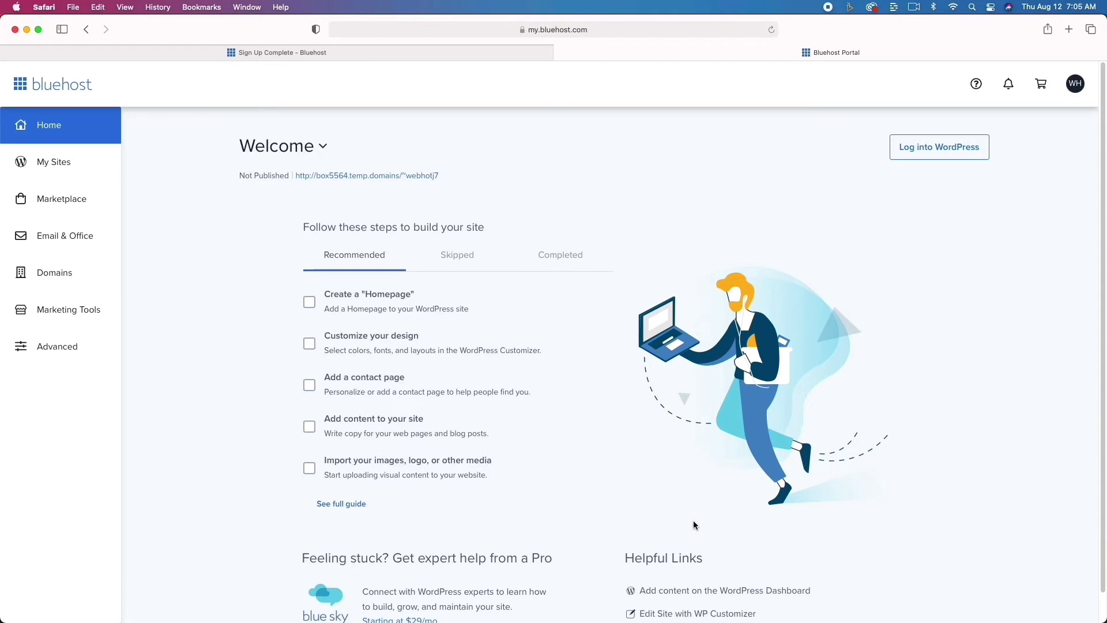
click(955, 147)
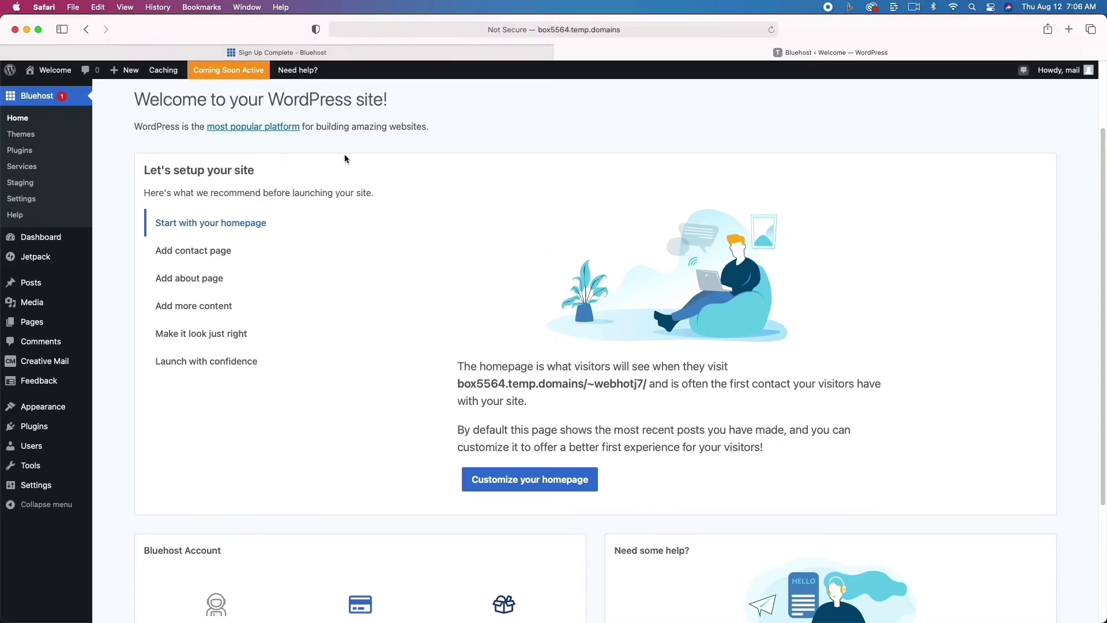
- Preview the site's front page, return to the admin, check Bluehost Staging, then go to Plugins
click(50, 71)
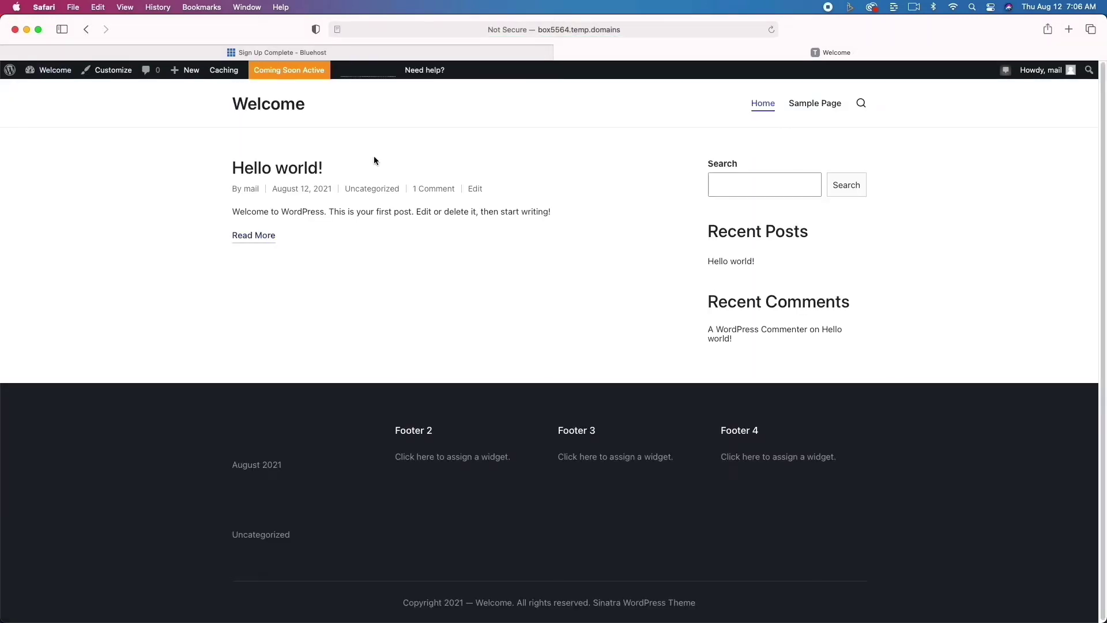
click(84, 29)
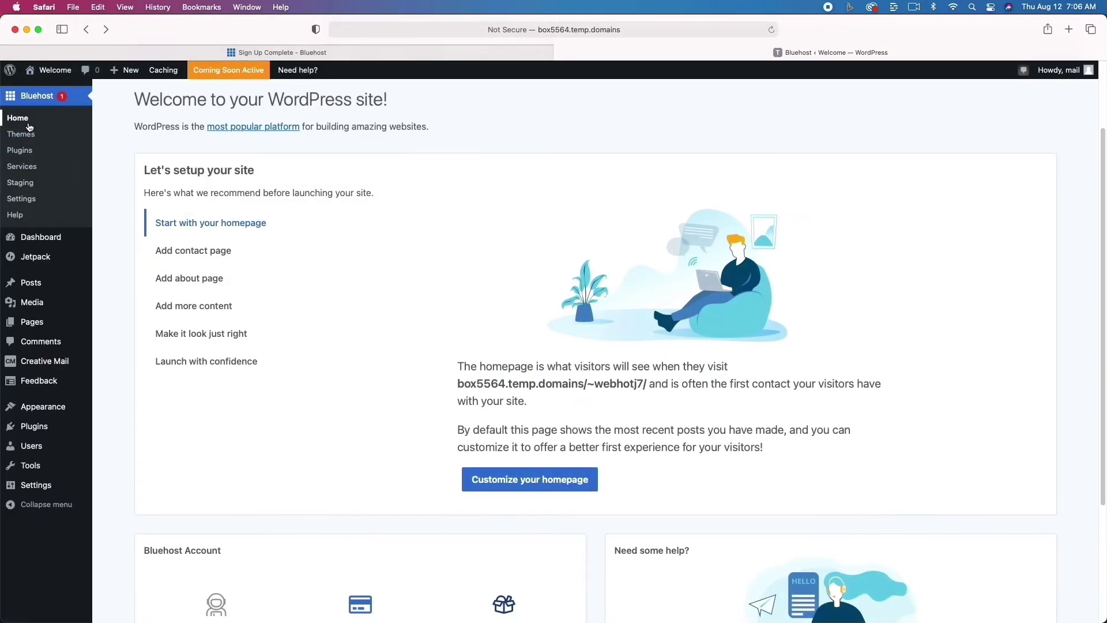
click(26, 187)
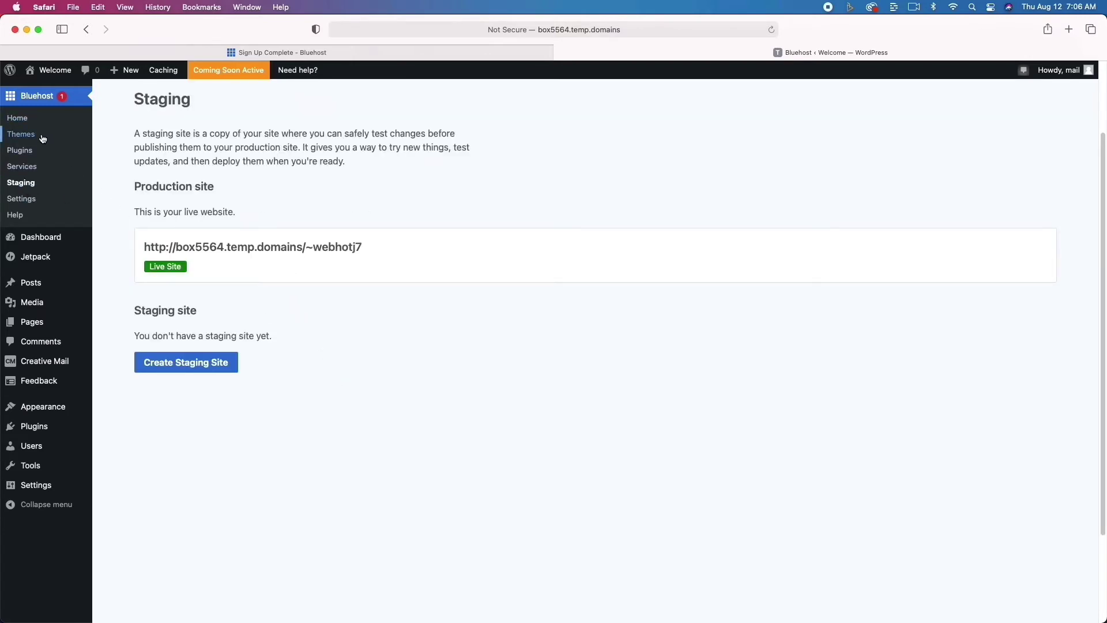
click(33, 428)
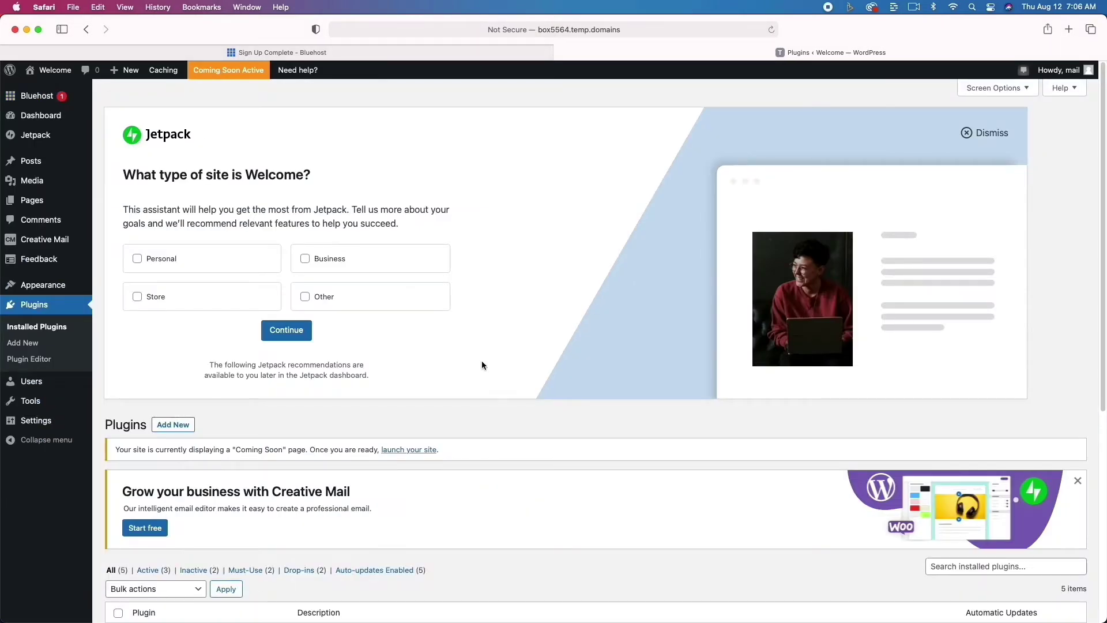
- Bulk-deactivate the Bluehost and Creative Mail by Constant Contact plugins
scroll(441, 399, down, 6)
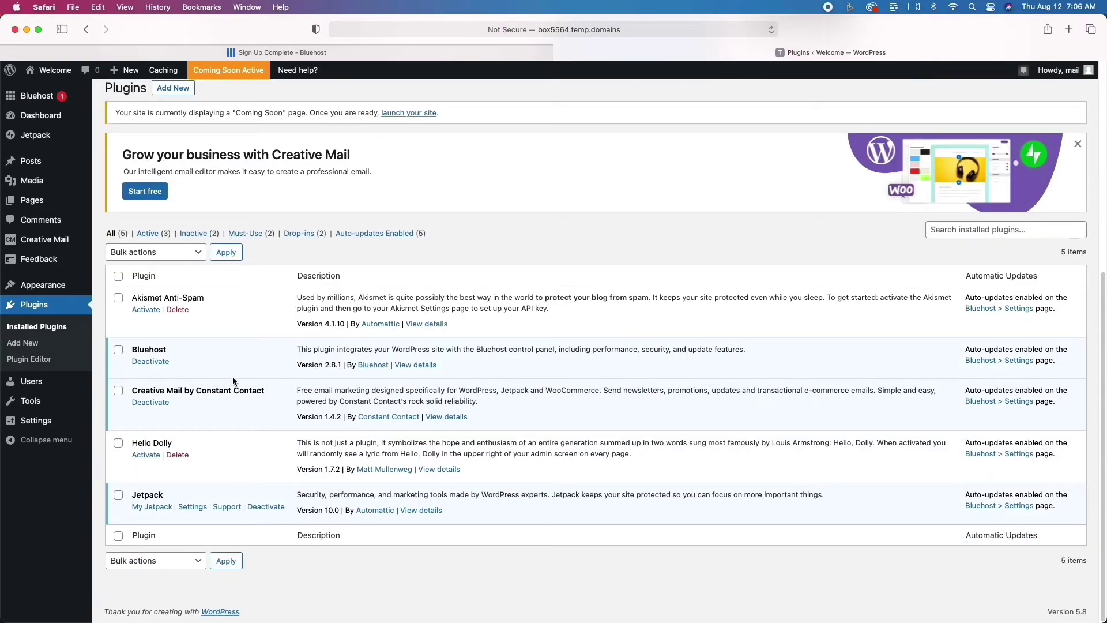
click(117, 350)
click(119, 391)
click(198, 252)
click(167, 276)
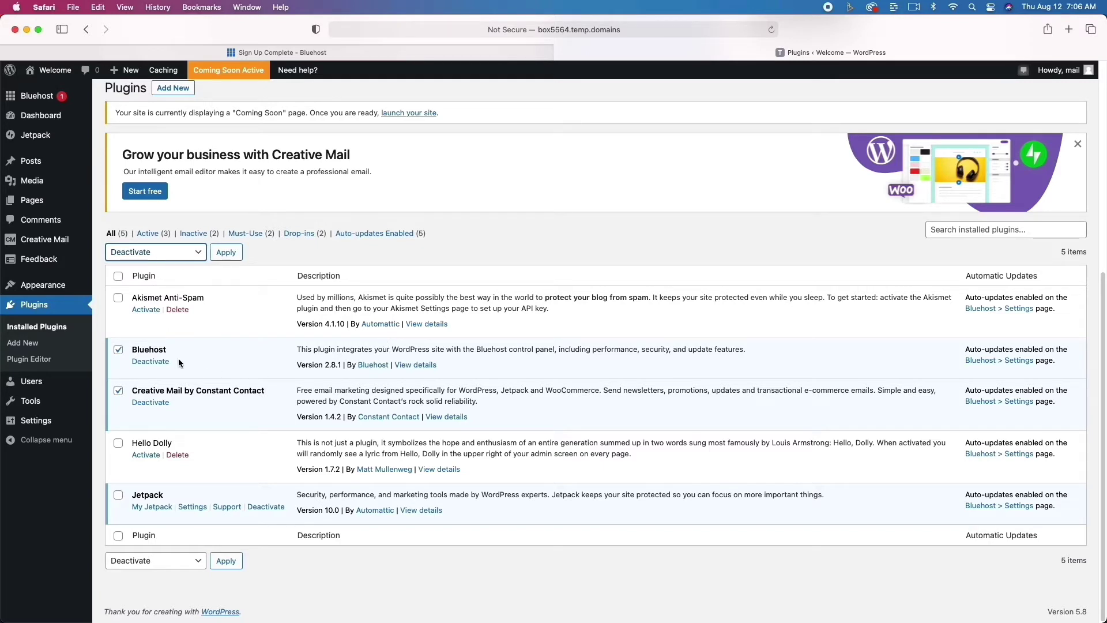
click(226, 252)
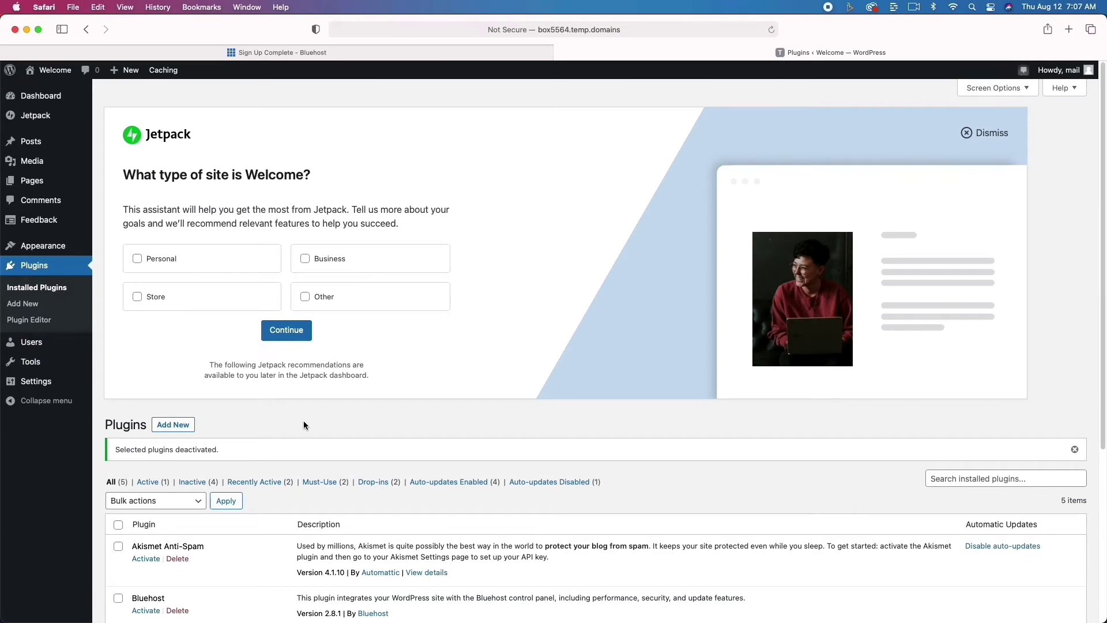
- Delete Akismet Anti-Spam, Bluehost, Creative Mail and Hello Dolly, confirming each deletion
scroll(304, 425, down, 10)
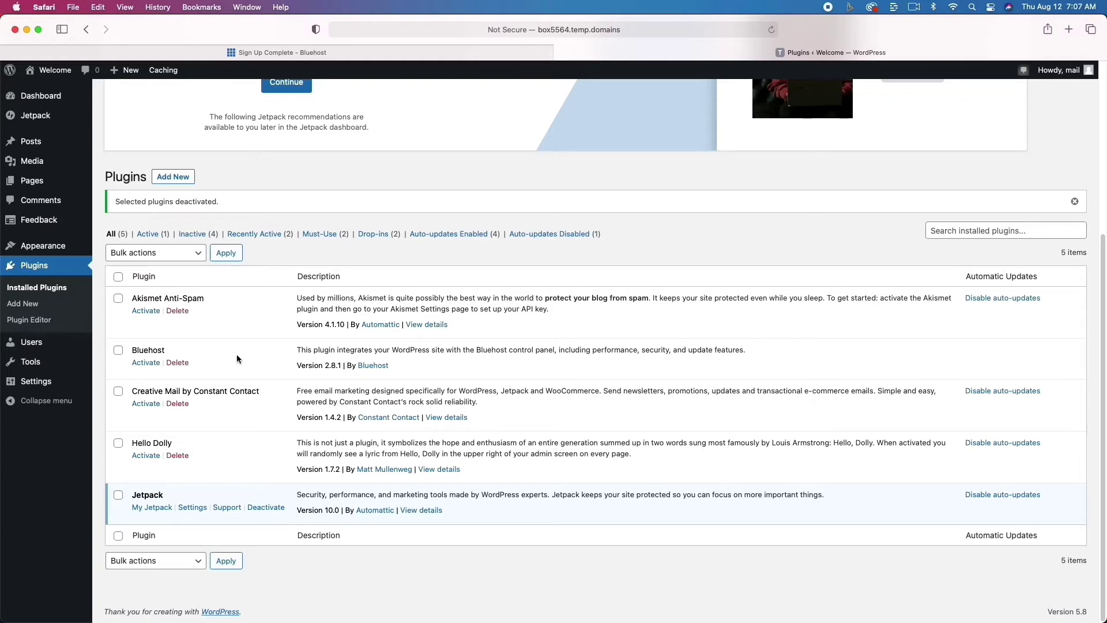
click(176, 312)
click(659, 336)
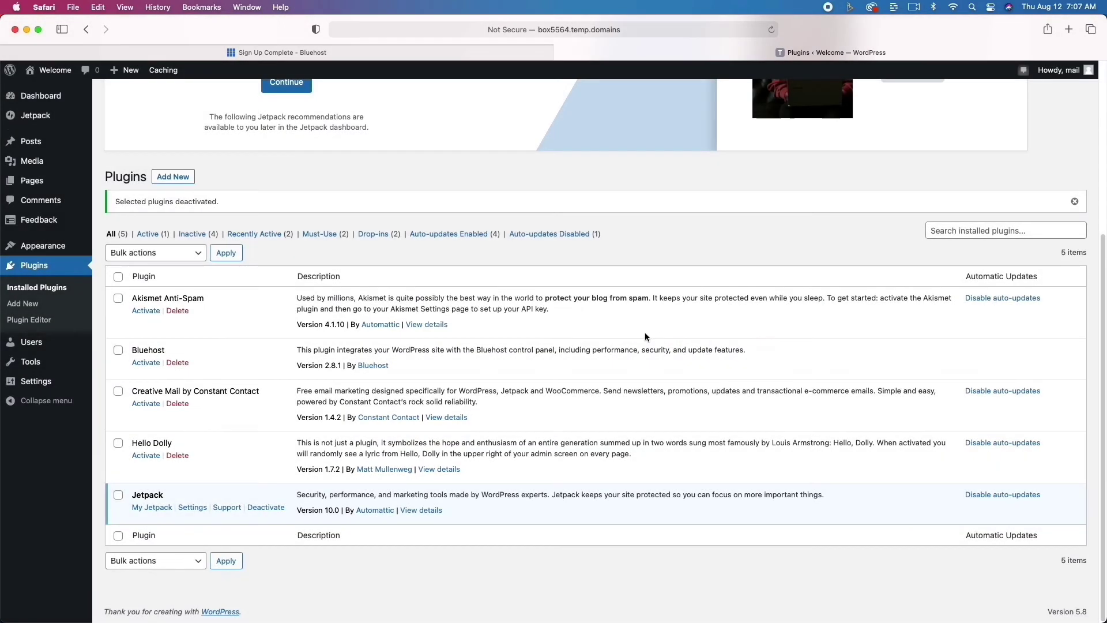
click(180, 363)
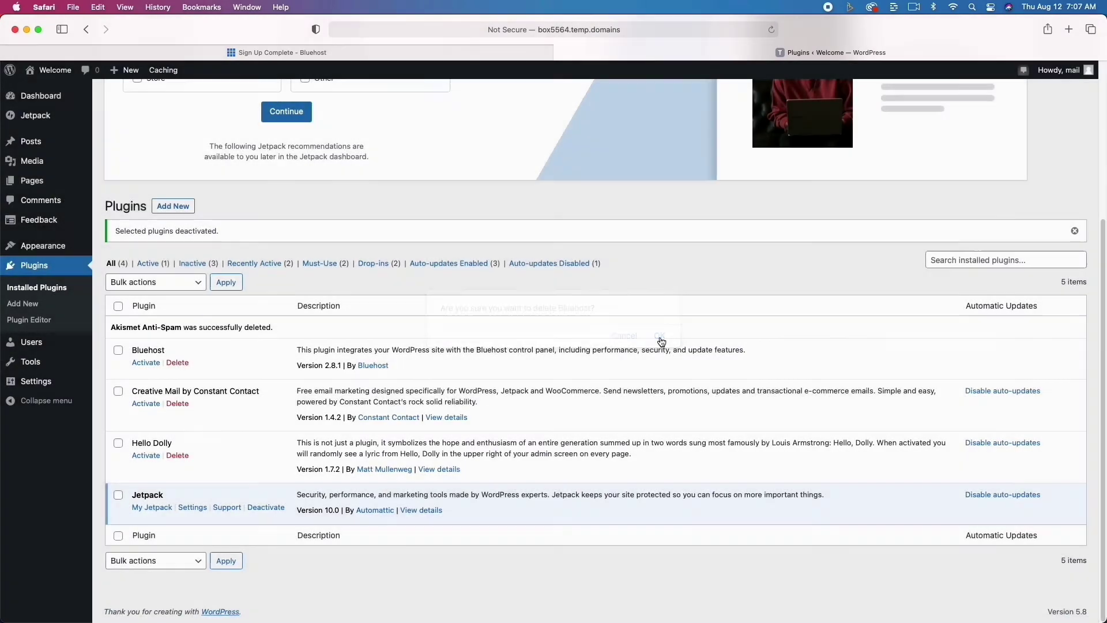
click(659, 336)
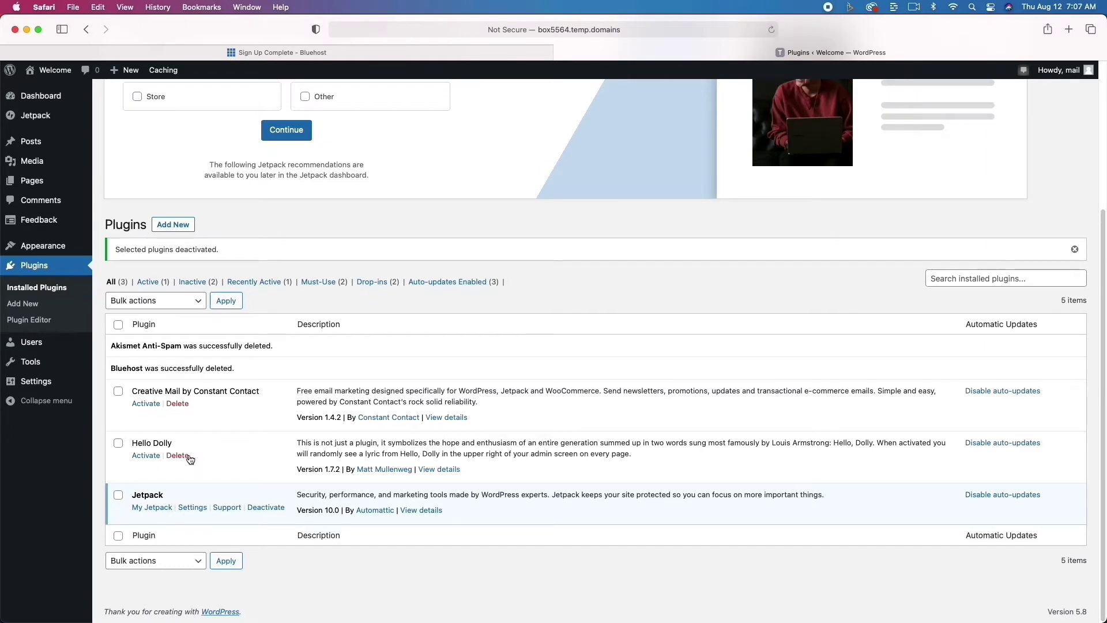
click(185, 404)
click(664, 343)
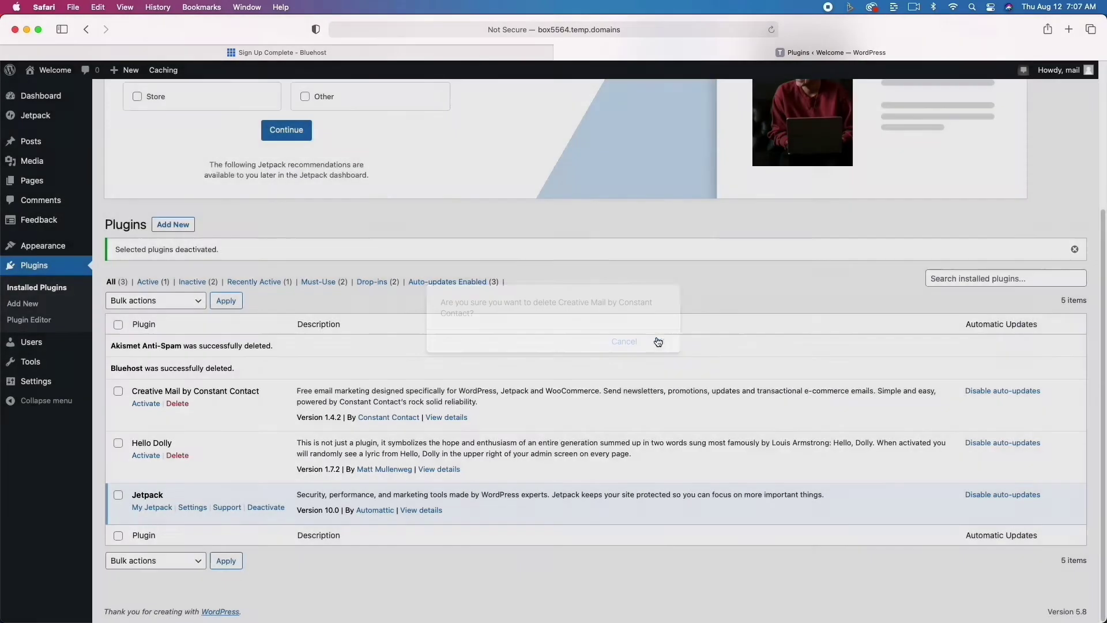
click(177, 456)
click(660, 336)
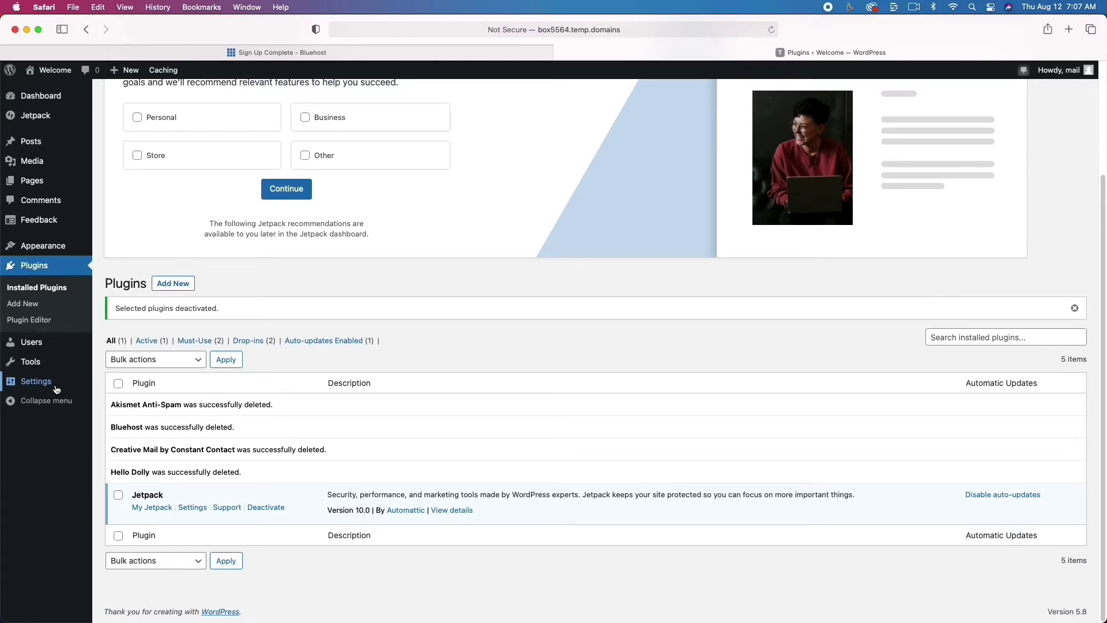
mouse_move(46, 386)
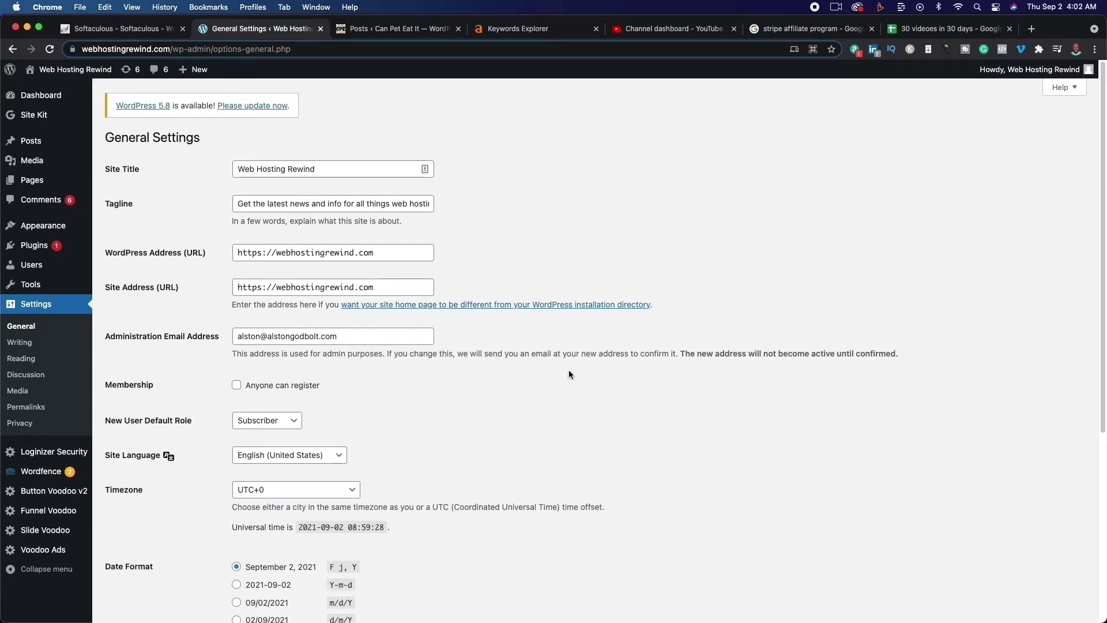
scroll(569, 374, down, 3)
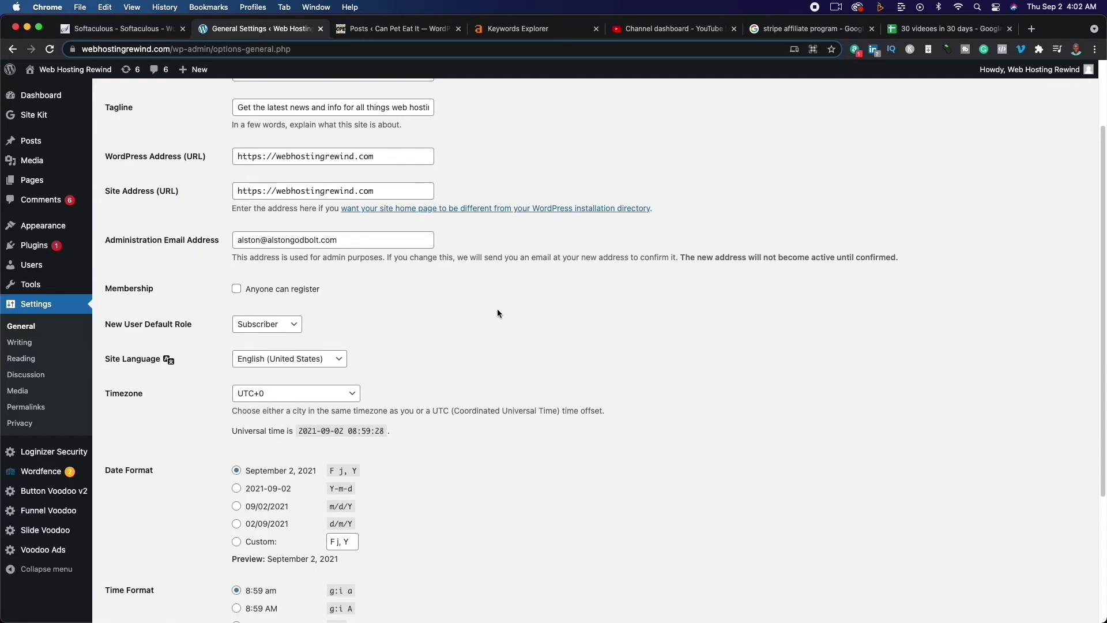
scroll(497, 311, down, 2)
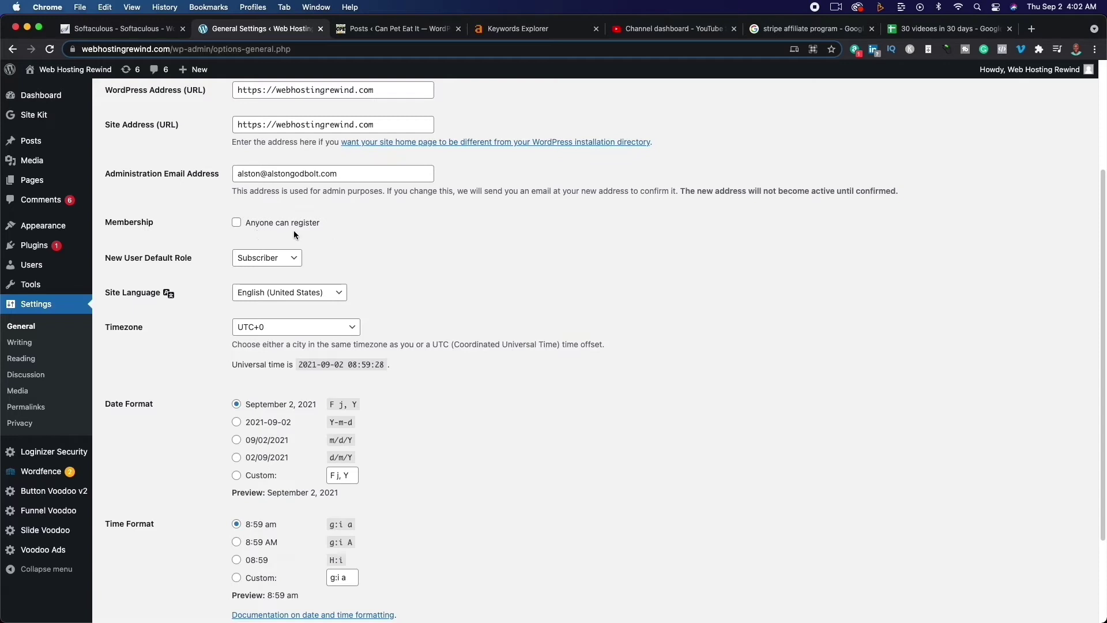
scroll(433, 287, down, 2)
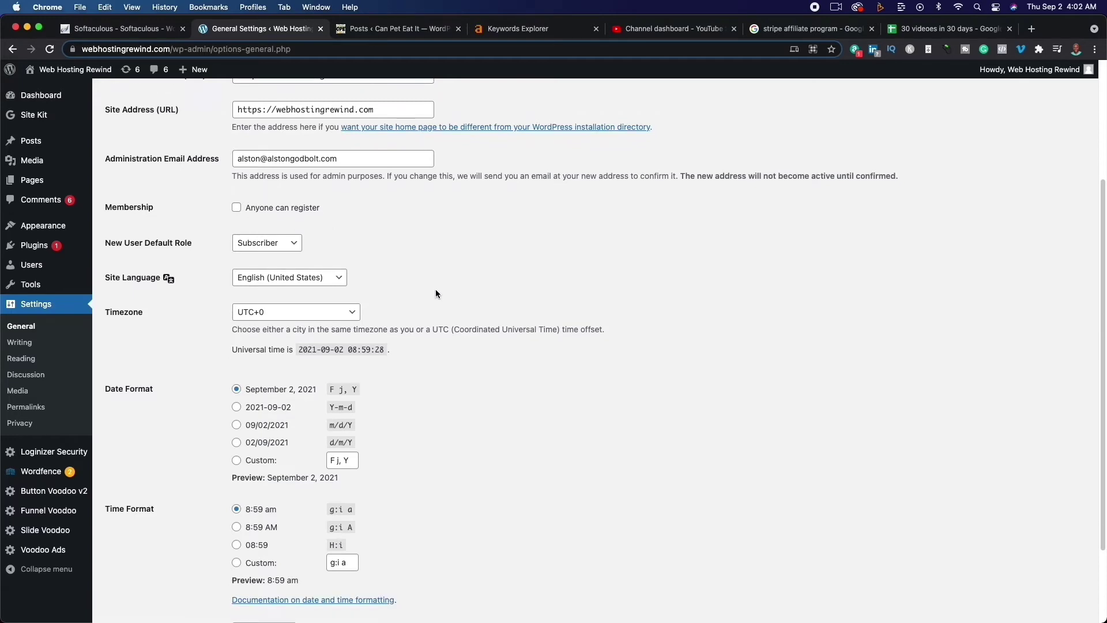
click(294, 280)
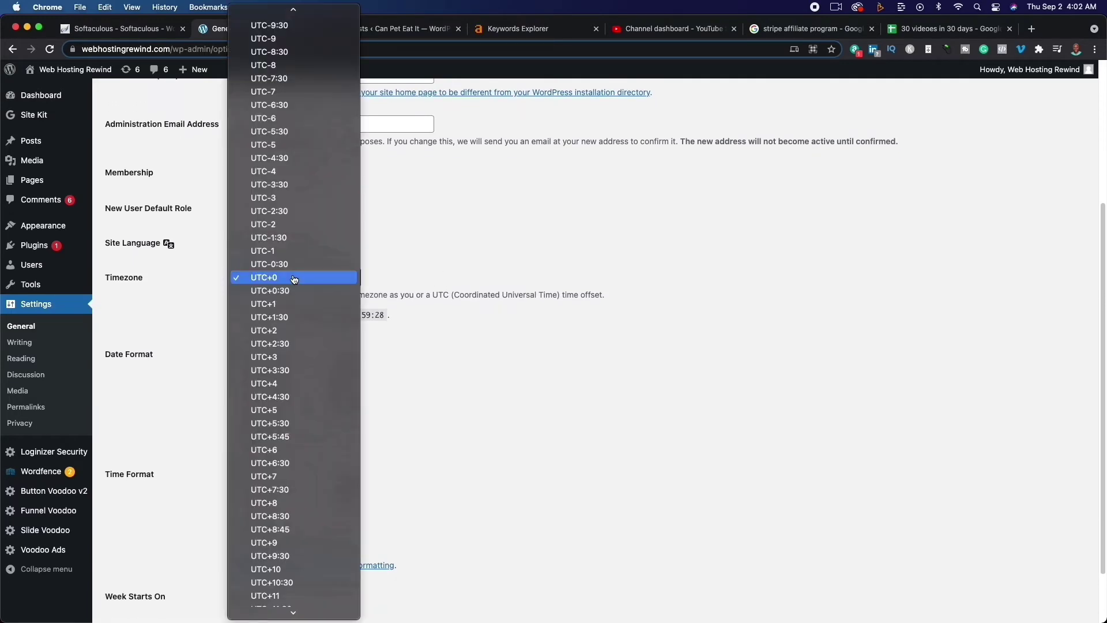
scroll(328, 358, up, 10)
scroll(328, 359, up, 15)
scroll(324, 358, down, 1)
click(526, 383)
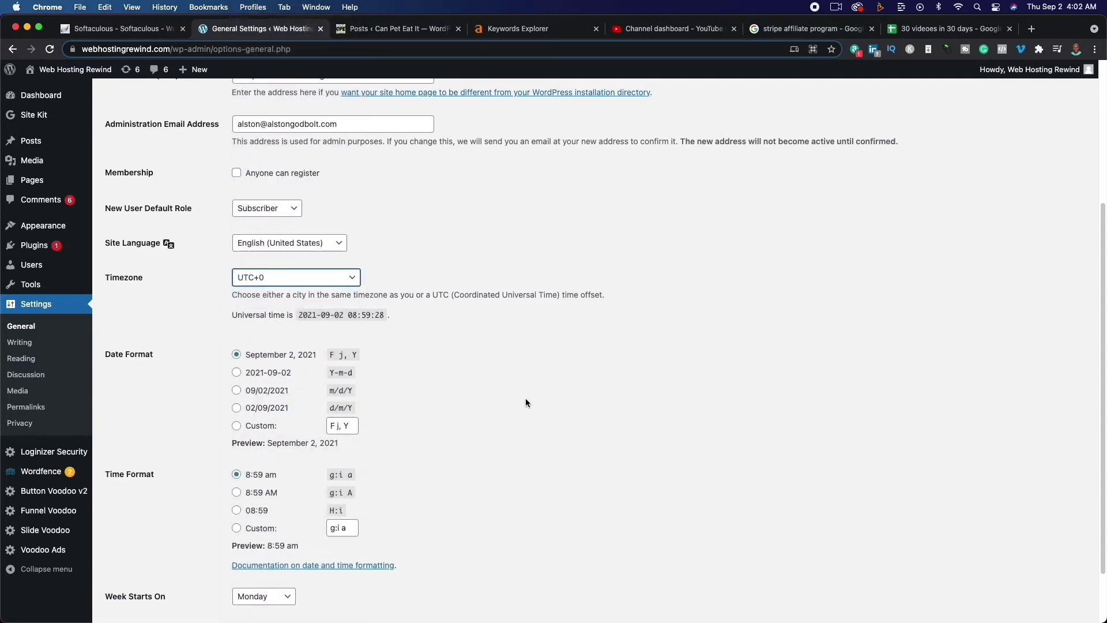
scroll(525, 398, down, 3)
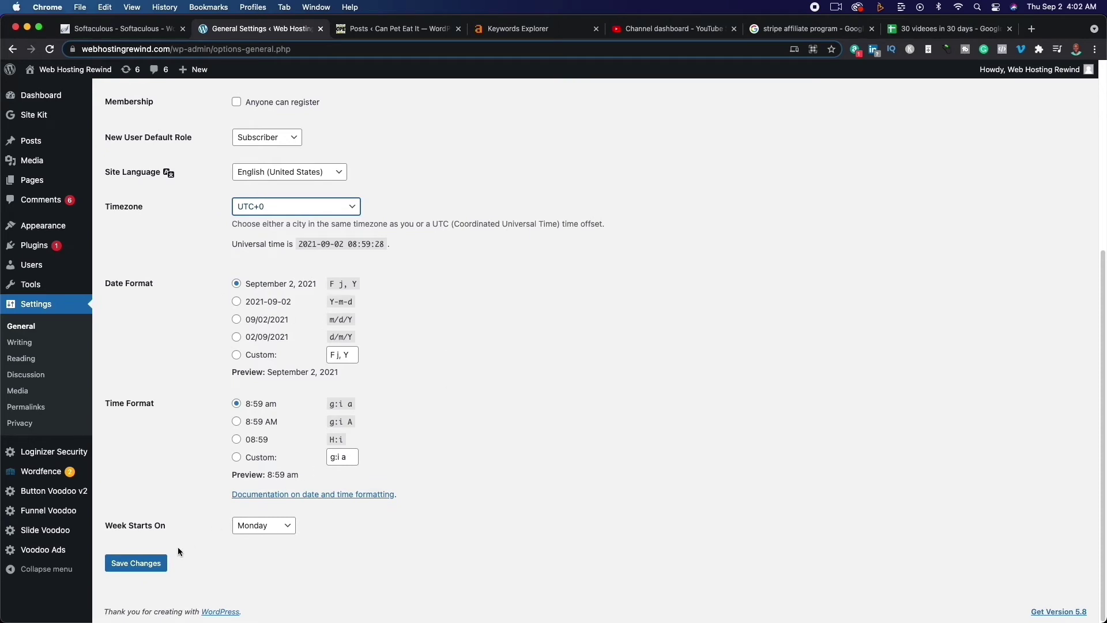
- Save the General settings and open Reading Settings, highlighting the Search engine visibility label
click(156, 564)
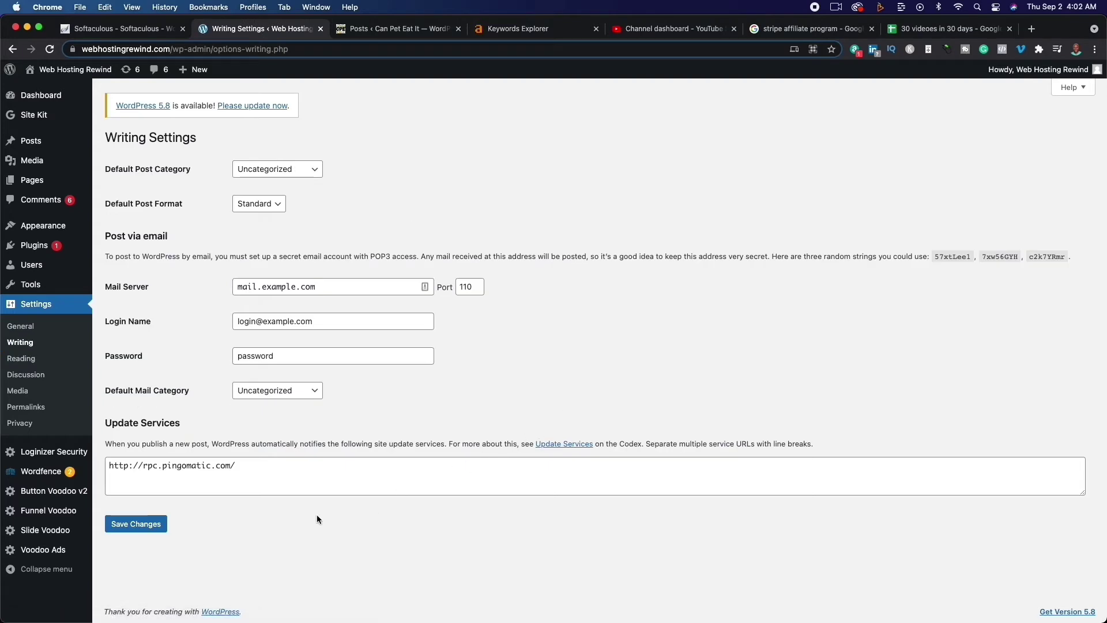
click(23, 358)
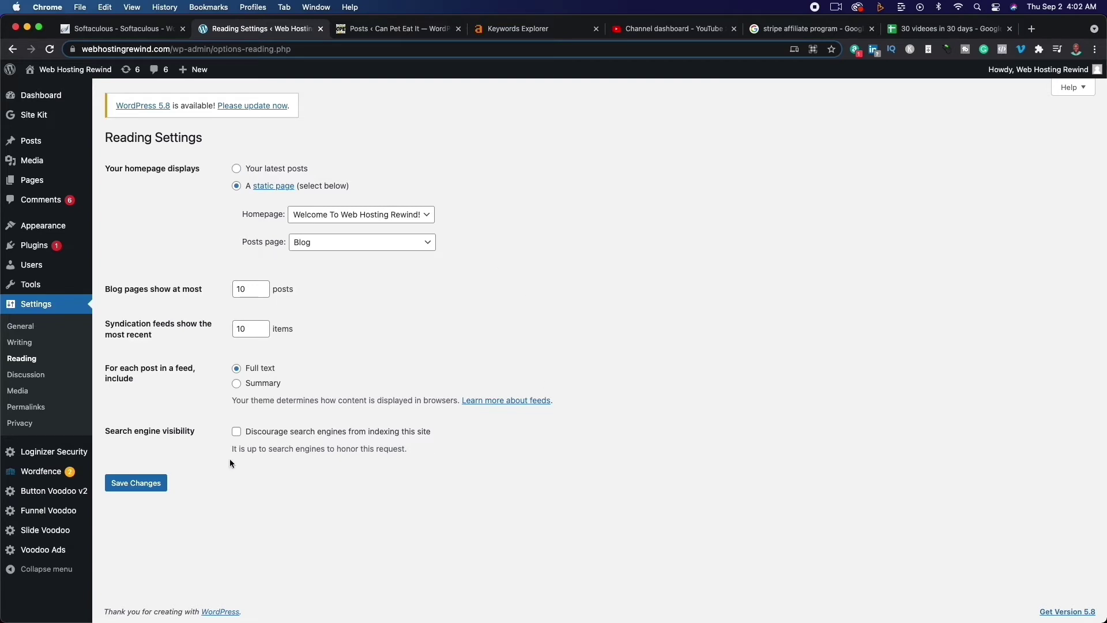
drag(106, 432, 211, 444)
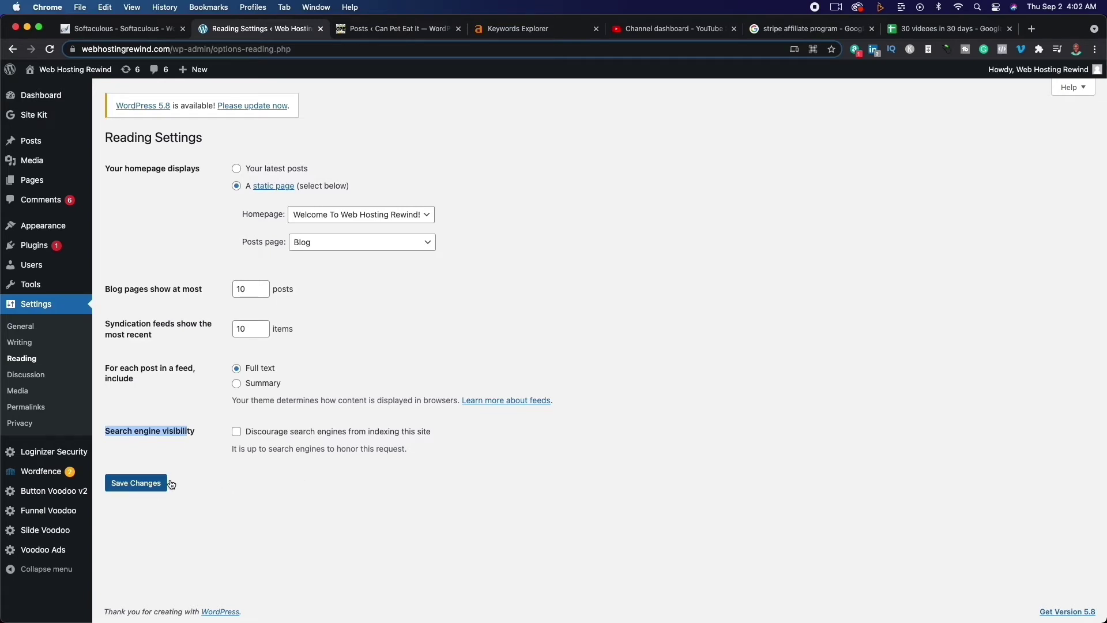
- Browse the Discussion and Media settings pages, ending on Permalinks with the Post name structure
click(15, 376)
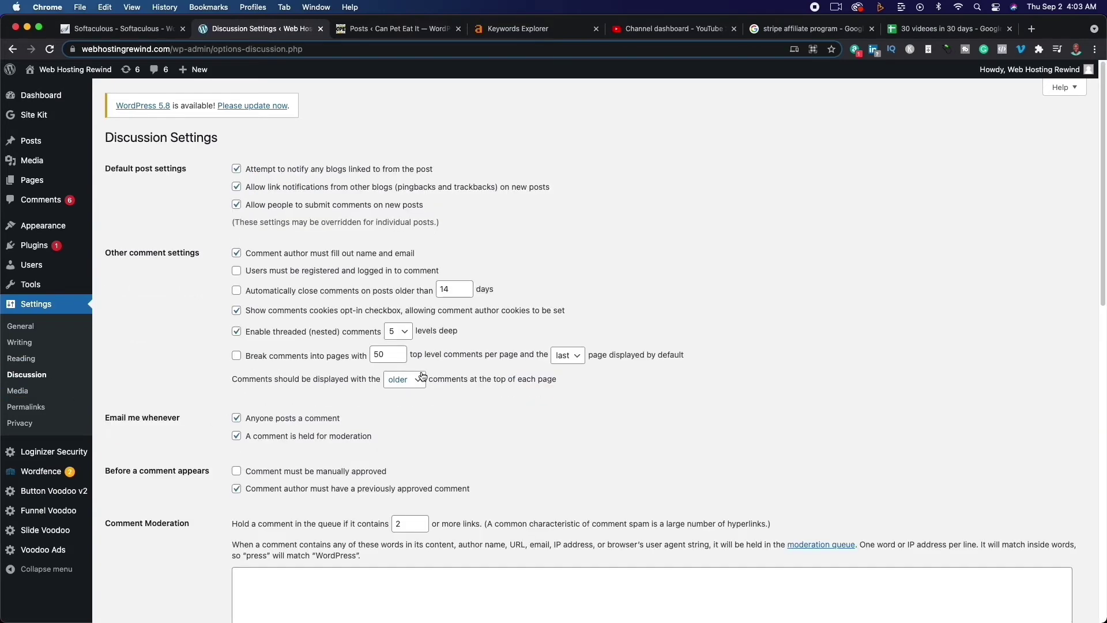
scroll(427, 460, down, 10)
scroll(427, 462, up, 10)
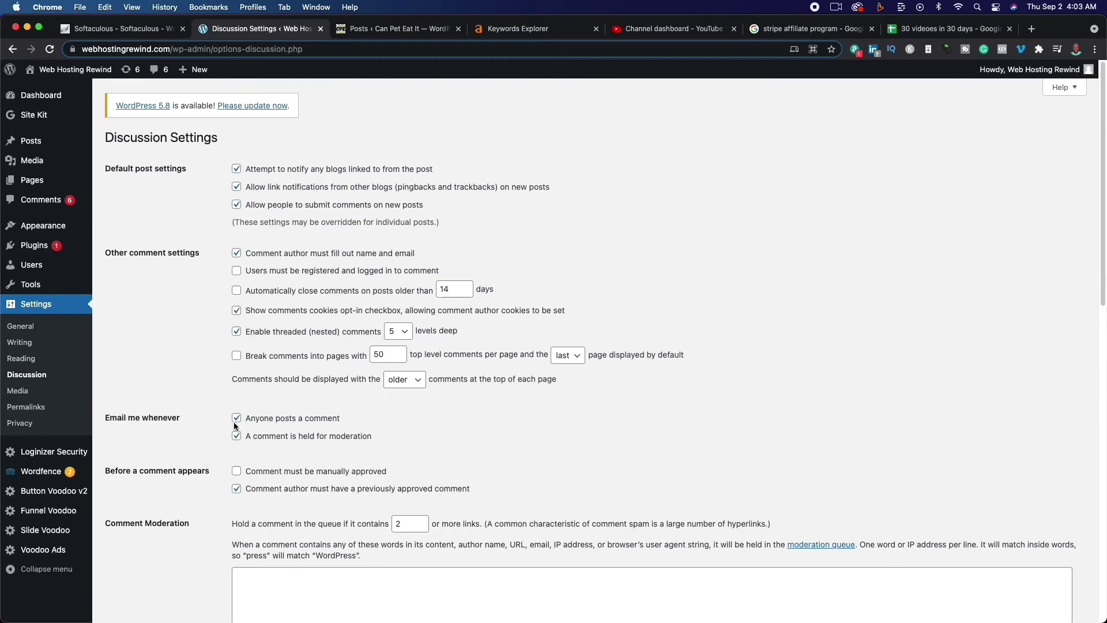
click(17, 390)
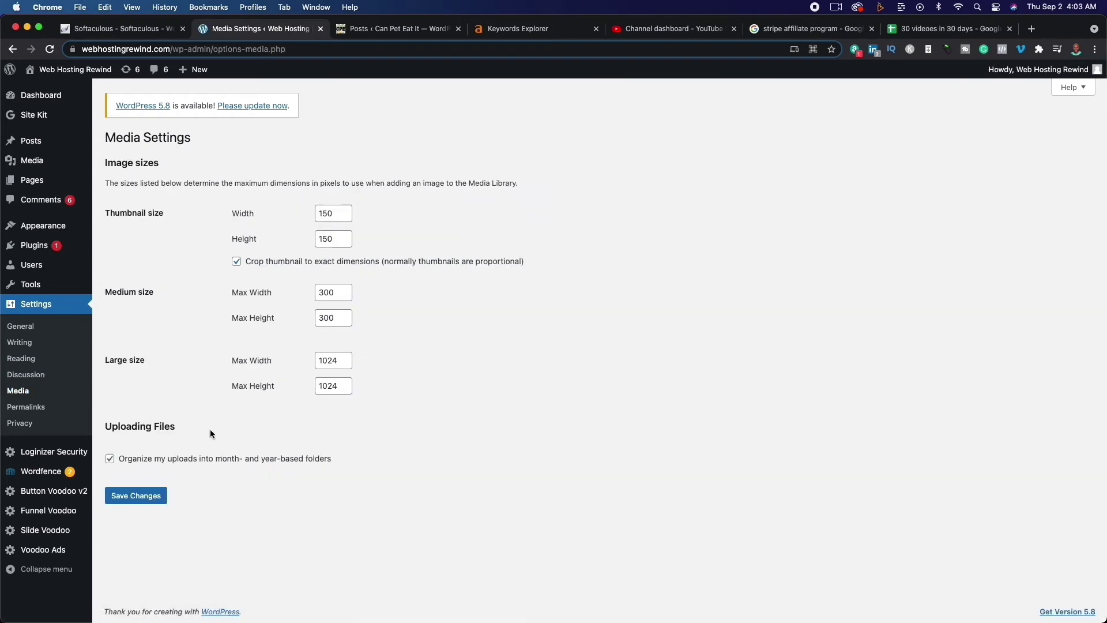
click(27, 407)
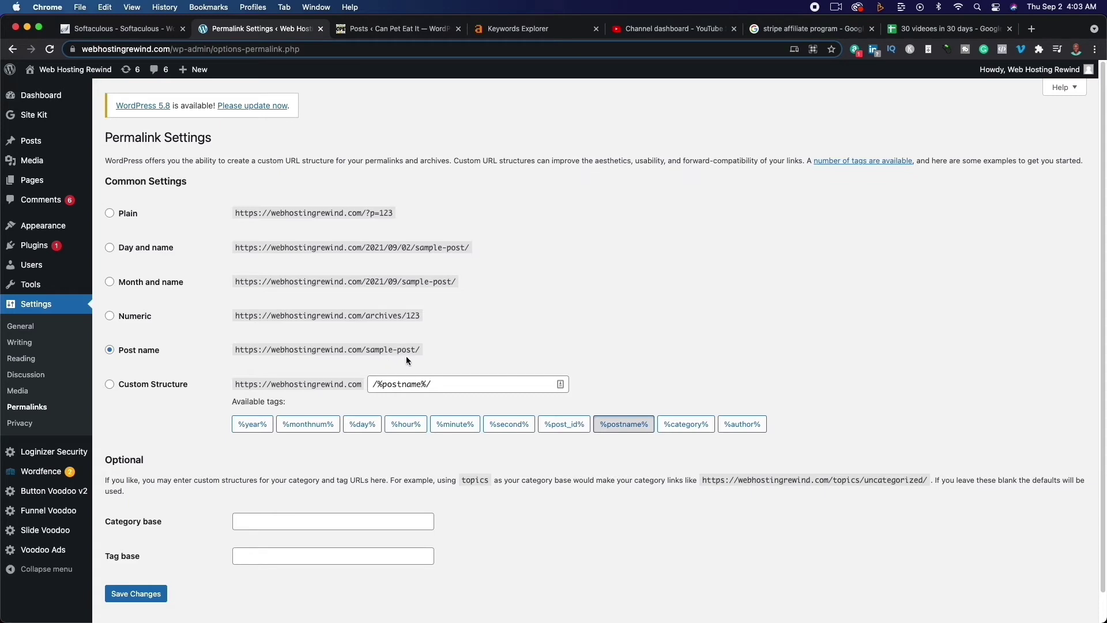
drag(365, 353, 424, 354)
click(621, 308)
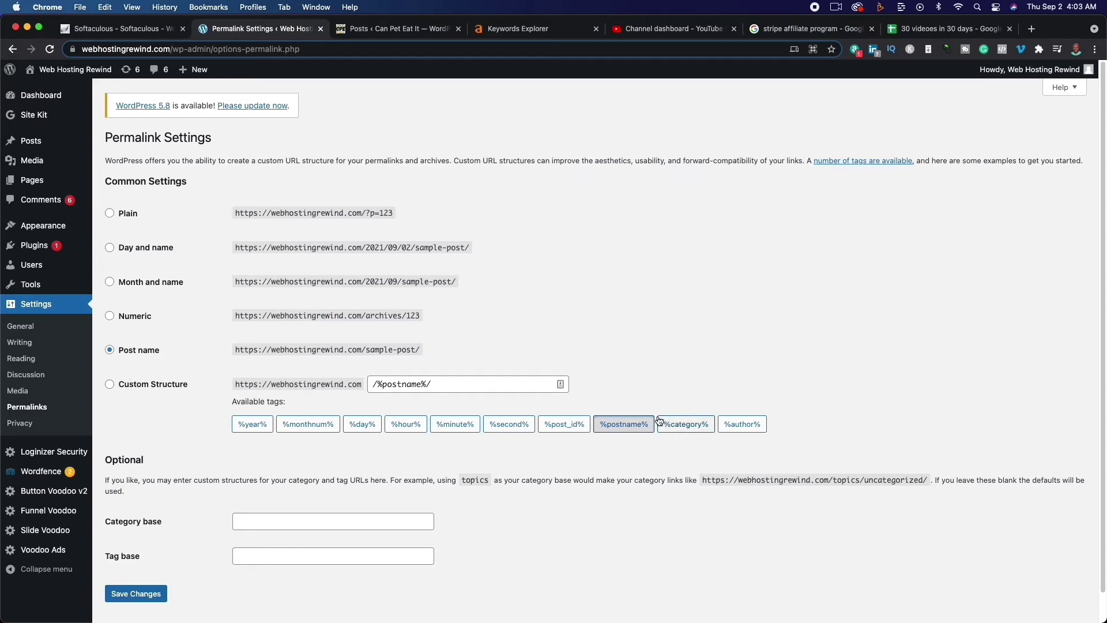
scroll(302, 382, down, 1)
scroll(302, 382, down, 2)
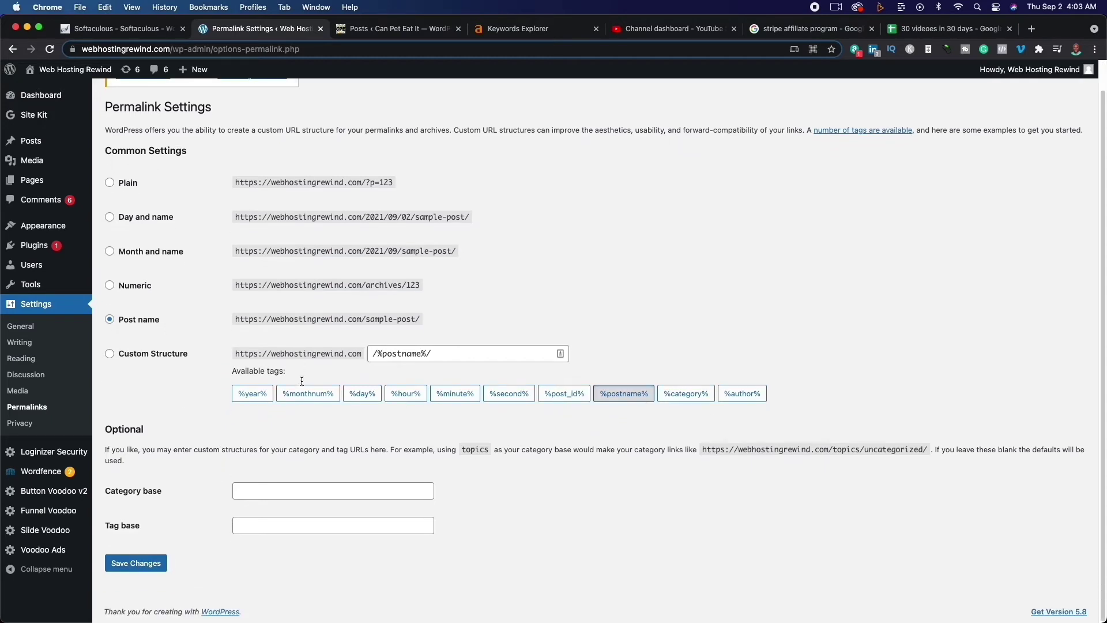
scroll(629, 369, up, 2)
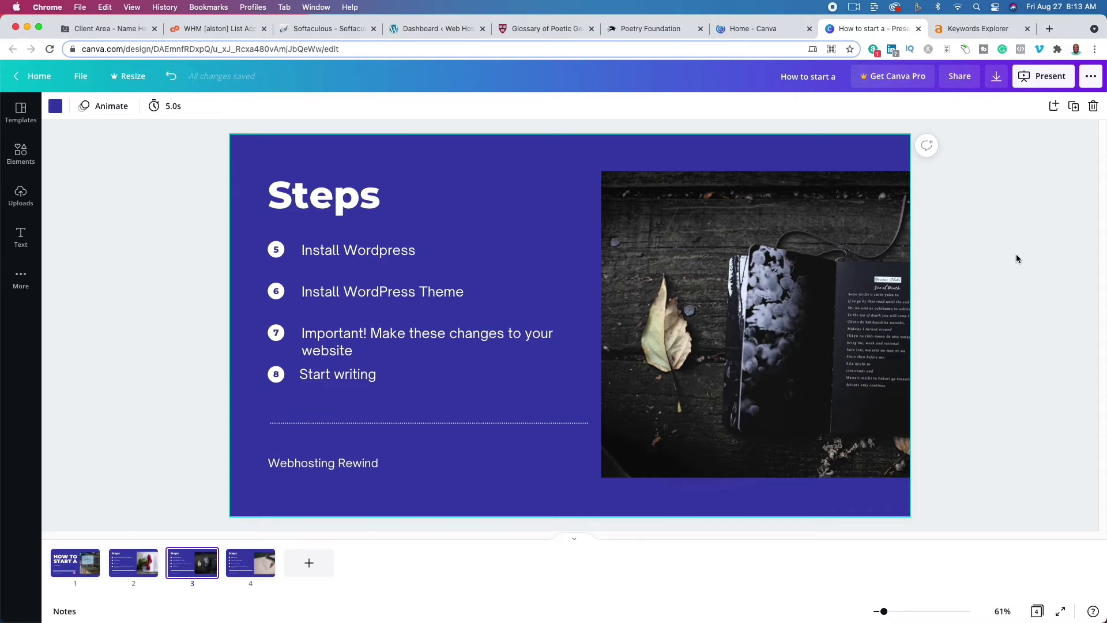
- Load themeforest.net in a new browser tab from the 'theme' address suggestion
click(1050, 29)
text(theme)
key(Return)
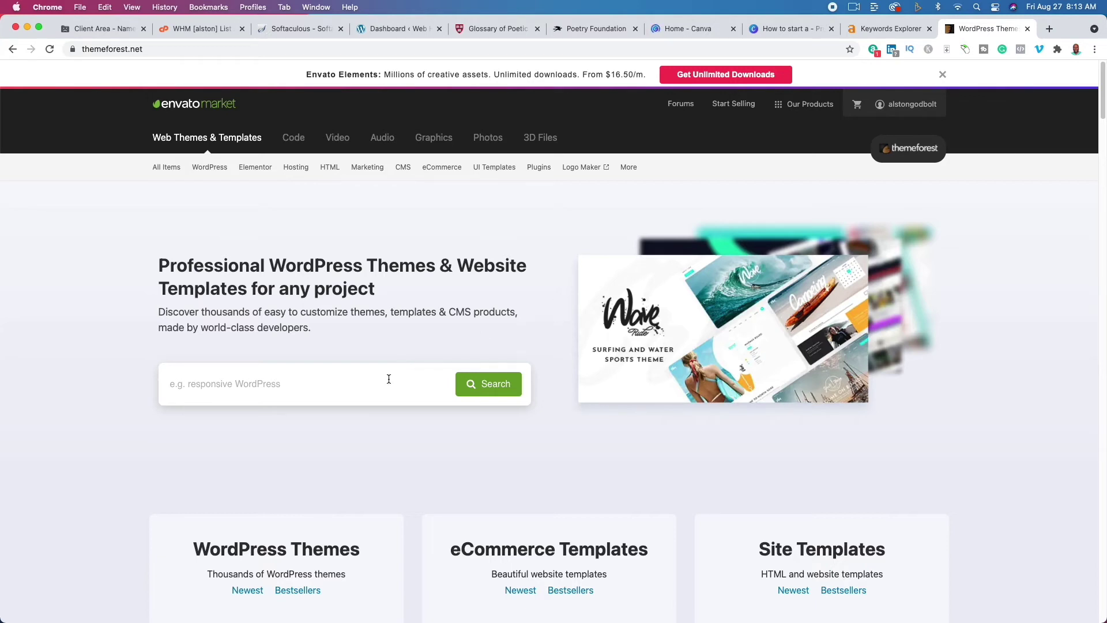
- Search ThemeForest for 'poetry' themes and scroll the results
click(388, 379)
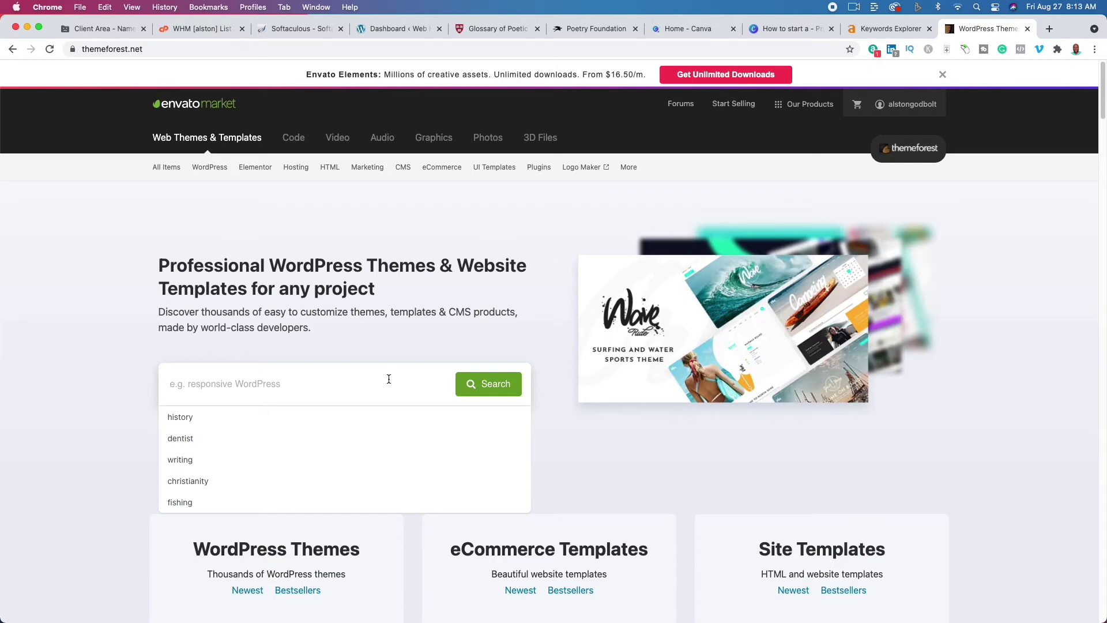
text(poetry)
key(Return)
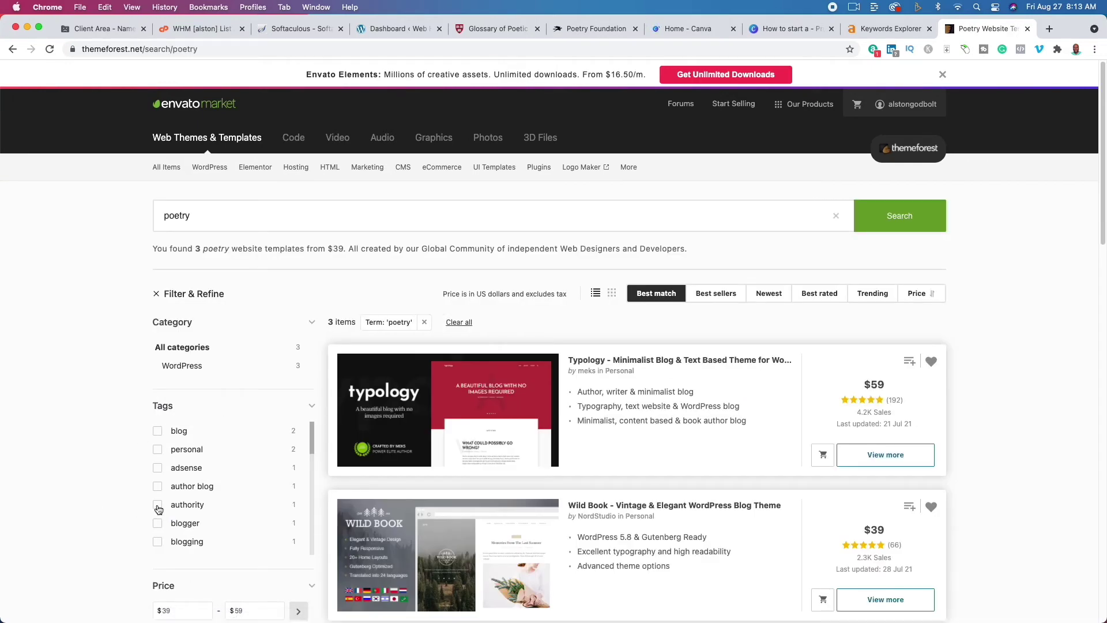
scroll(453, 259, down, 3)
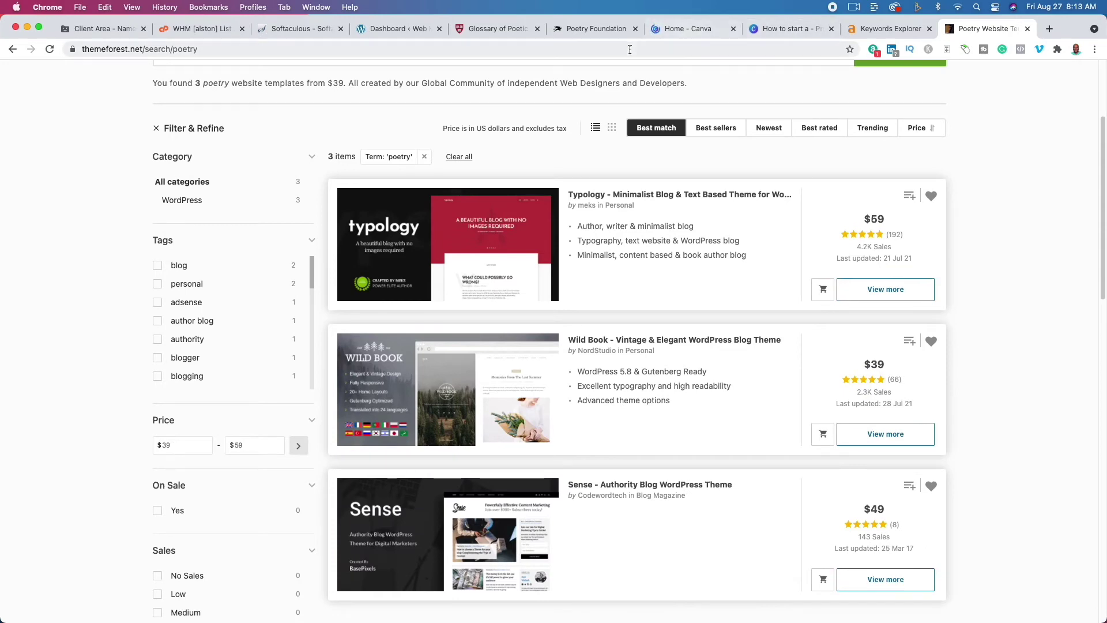
- Browse the Poetry Foundation tab, review the three poetry theme results, then return to the WordPress dashboard
click(580, 29)
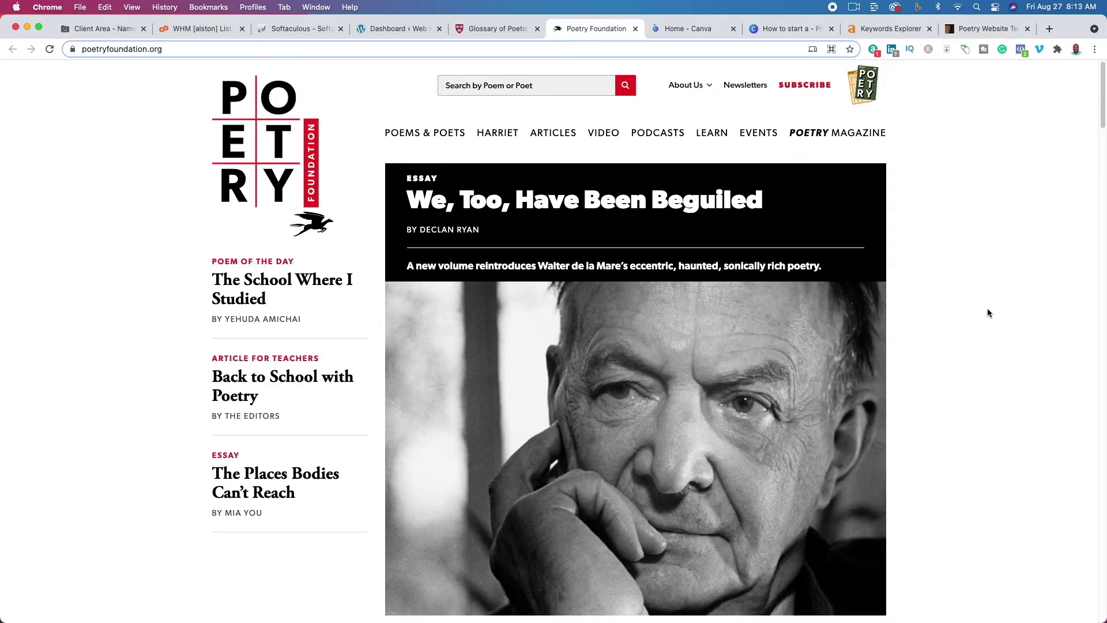
scroll(978, 311, down, 5)
scroll(978, 313, down, 8)
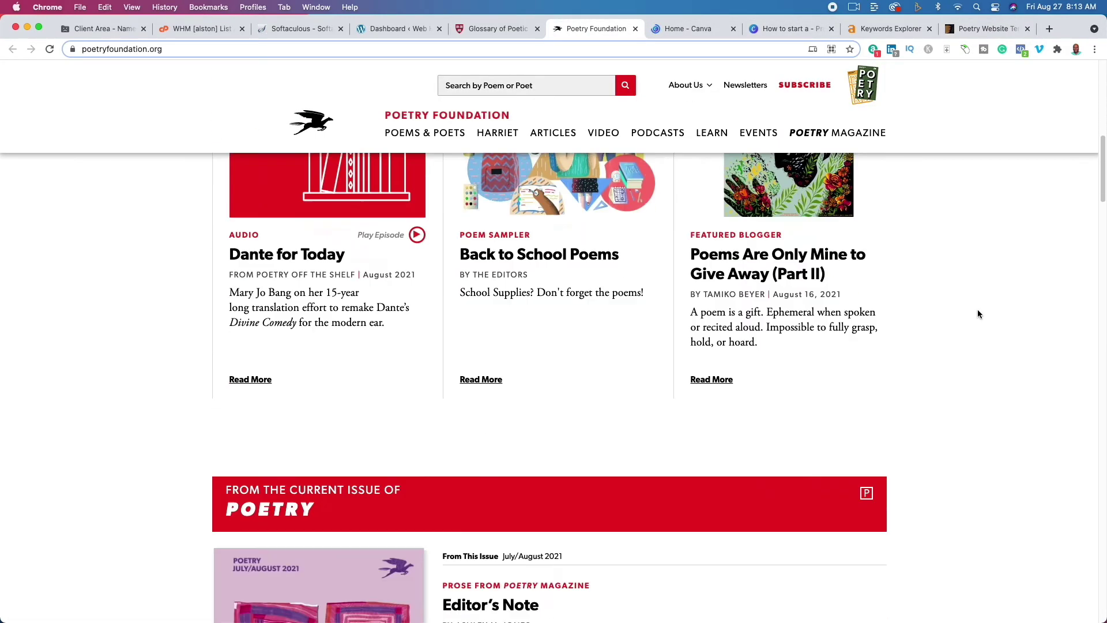
scroll(977, 314, down, 2)
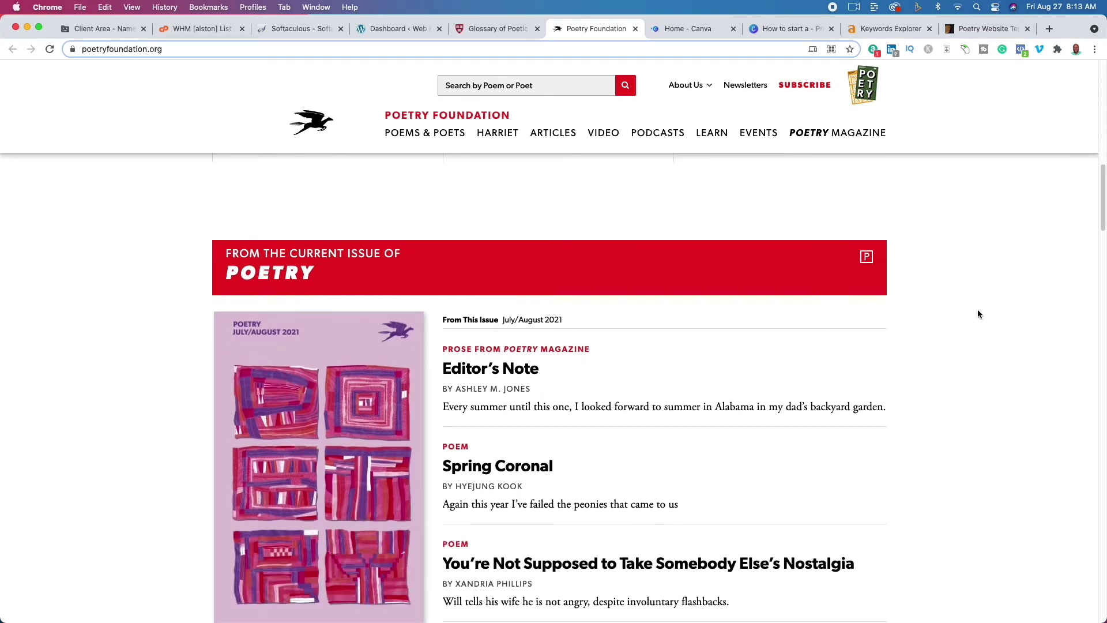
scroll(977, 314, down, 10)
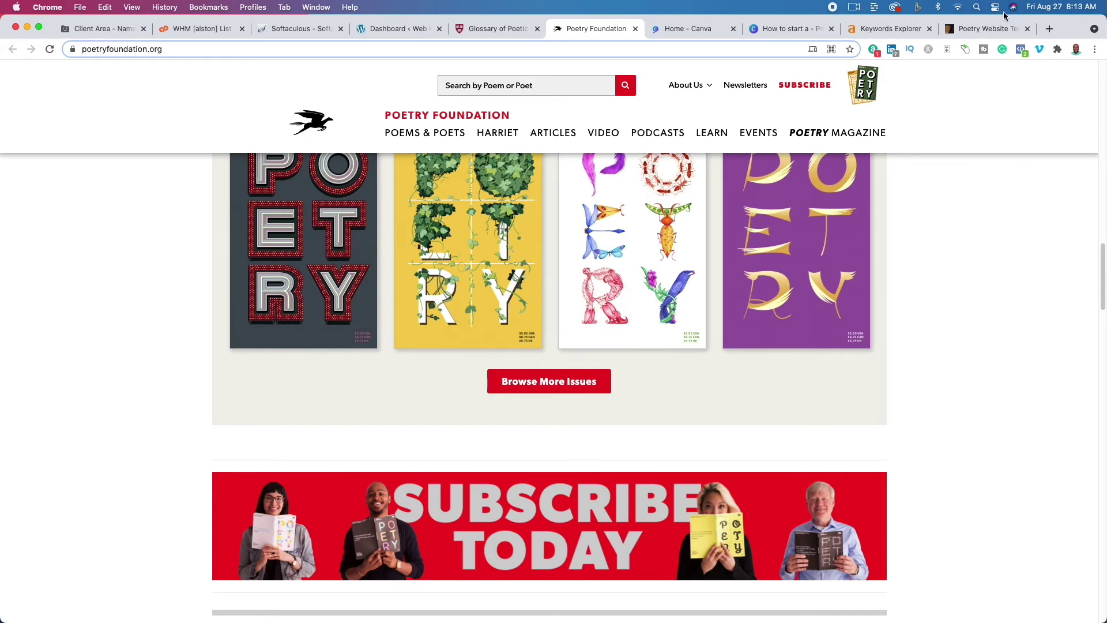
click(988, 29)
scroll(964, 319, down, 2)
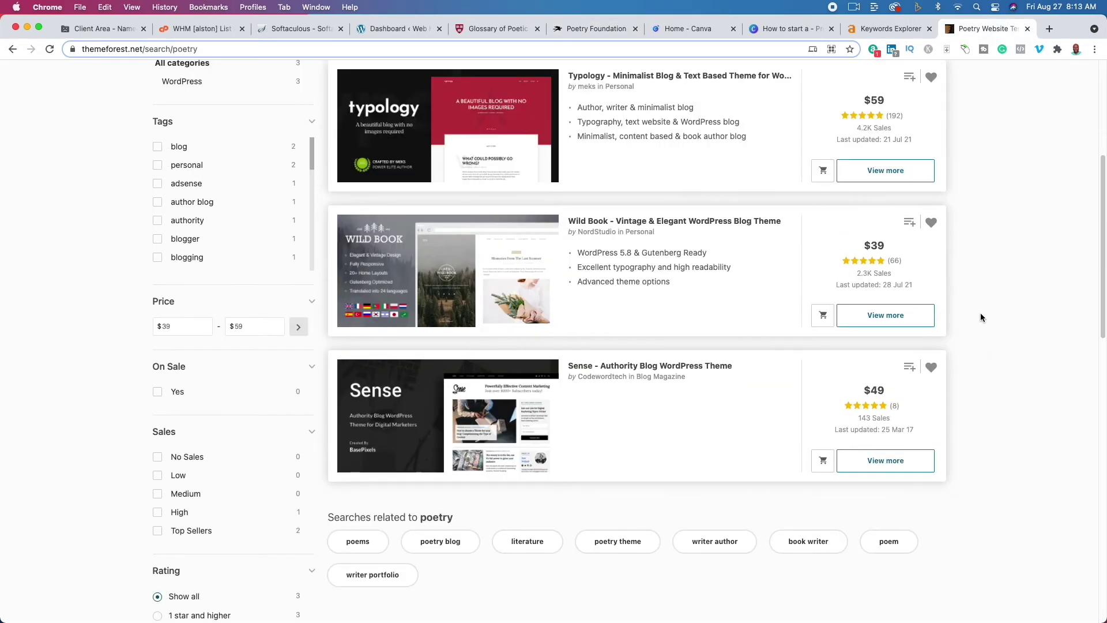
scroll(980, 317, up, 4)
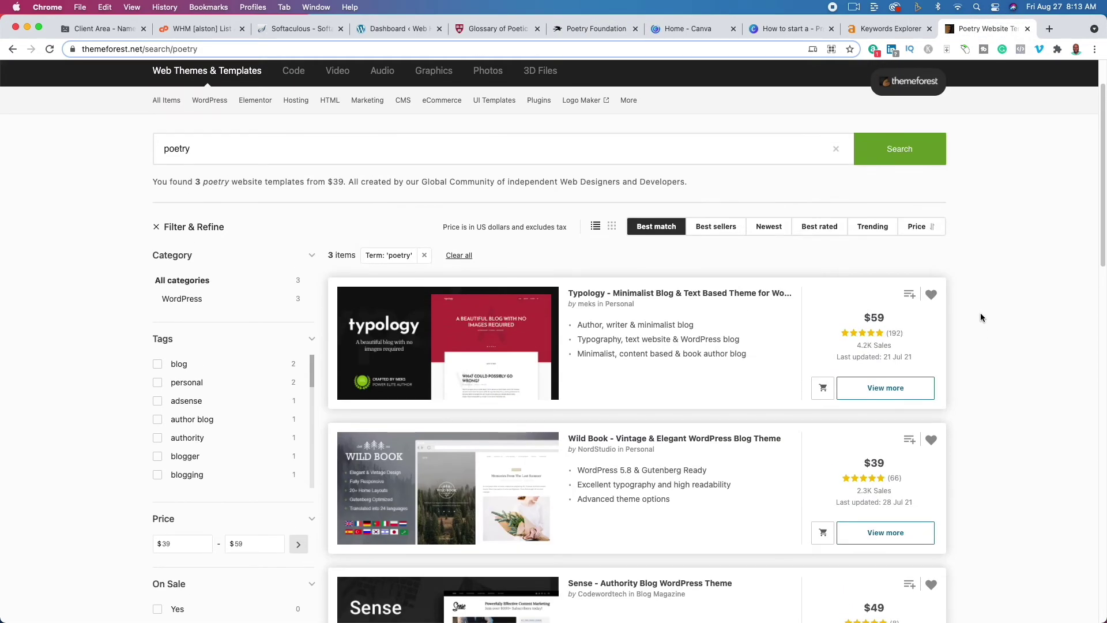
scroll(980, 313, down, 8)
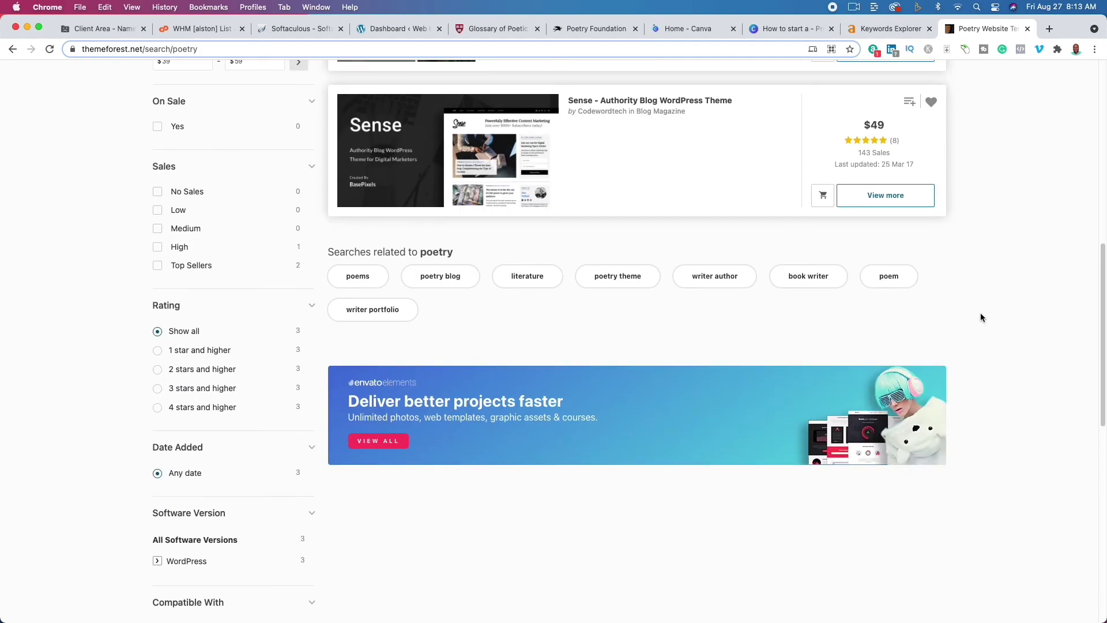
scroll(983, 316, up, 5)
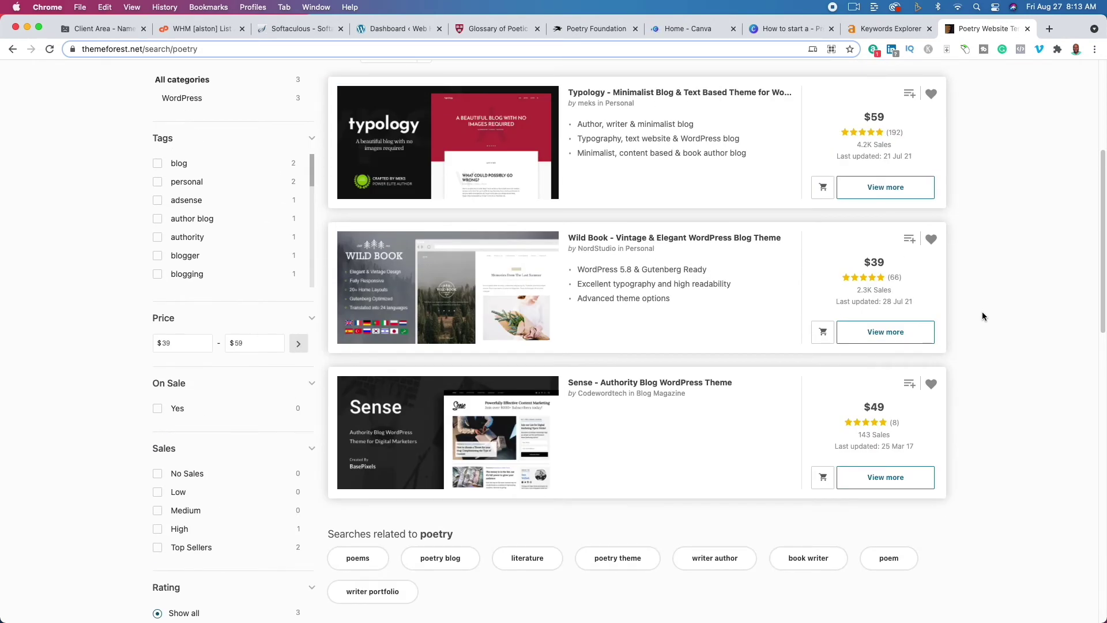
scroll(983, 316, up, 3)
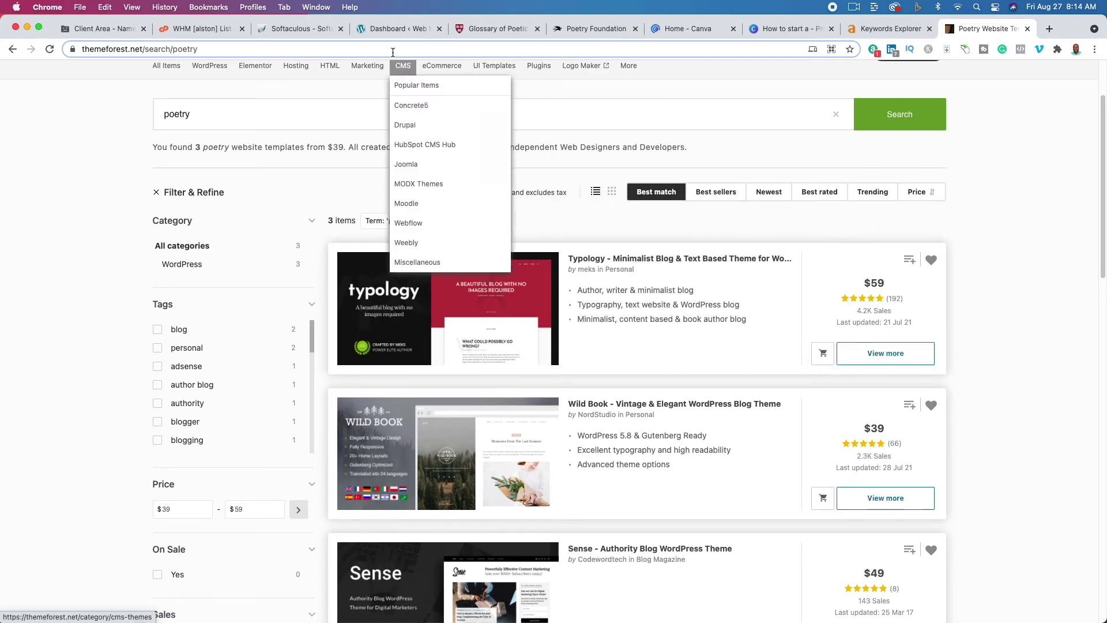
click(380, 32)
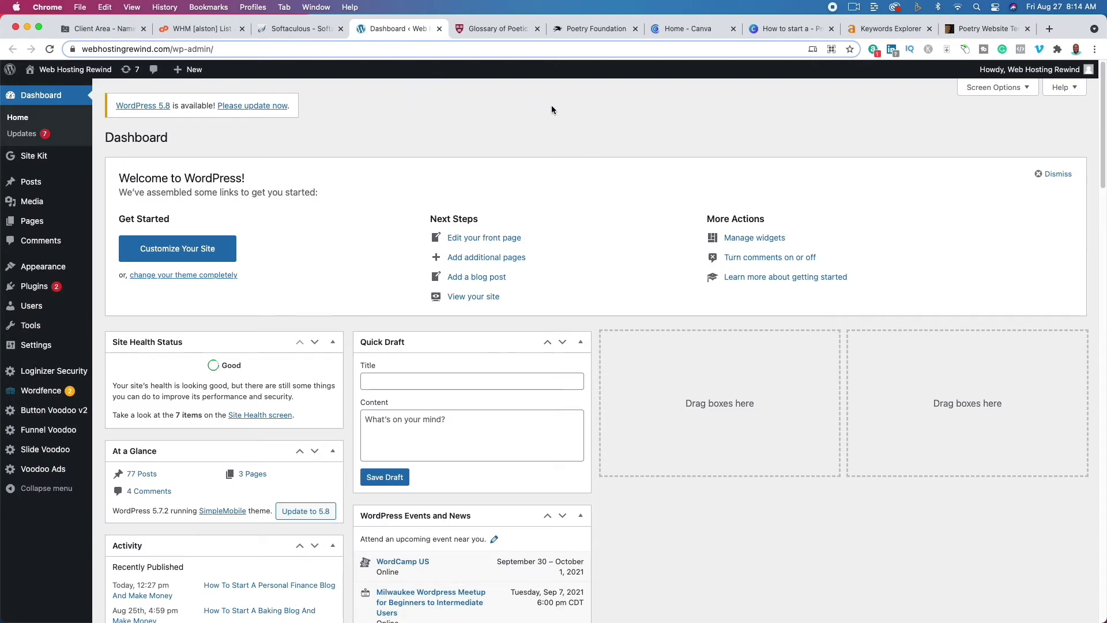
- Reach the theme zip upload panel under Appearance > Themes > Add New, then view the Canva slide
mouse_move(77, 271)
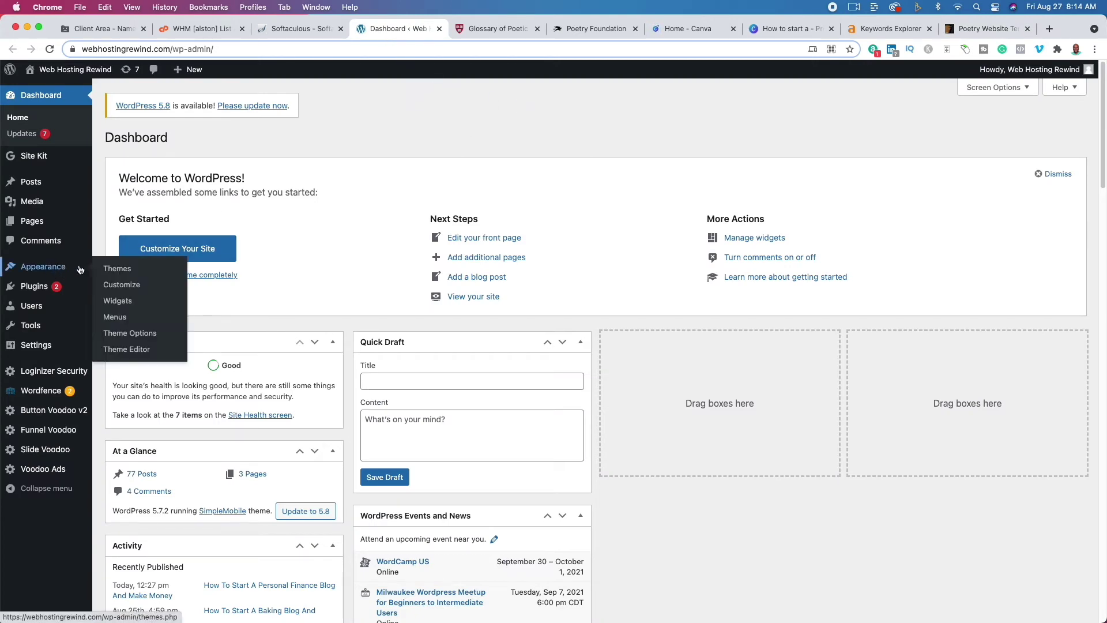
click(113, 269)
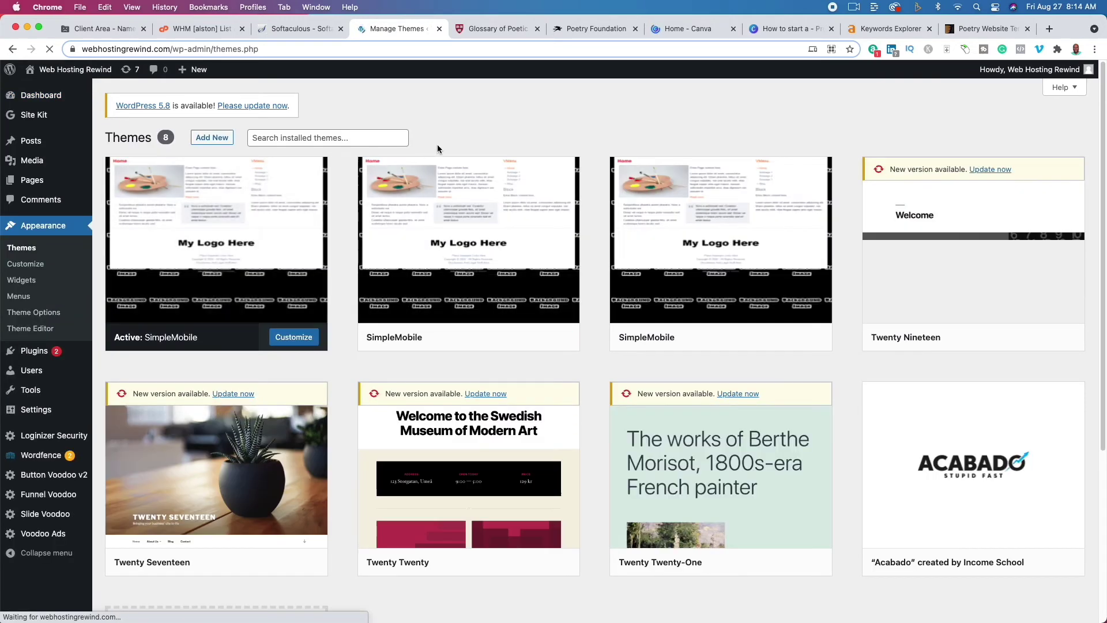
click(214, 143)
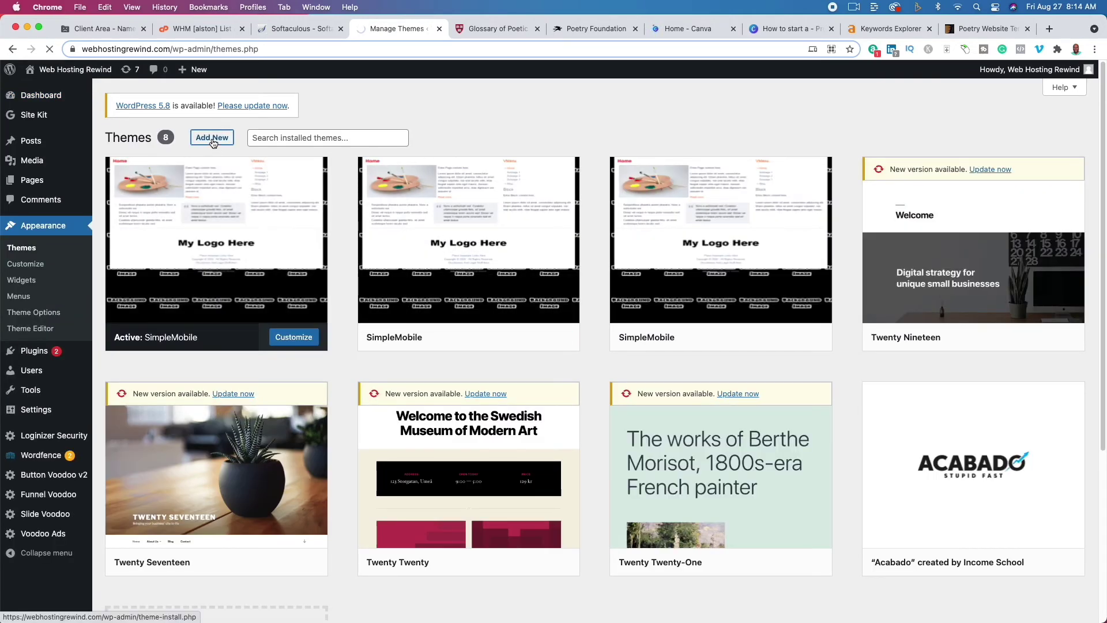
click(222, 143)
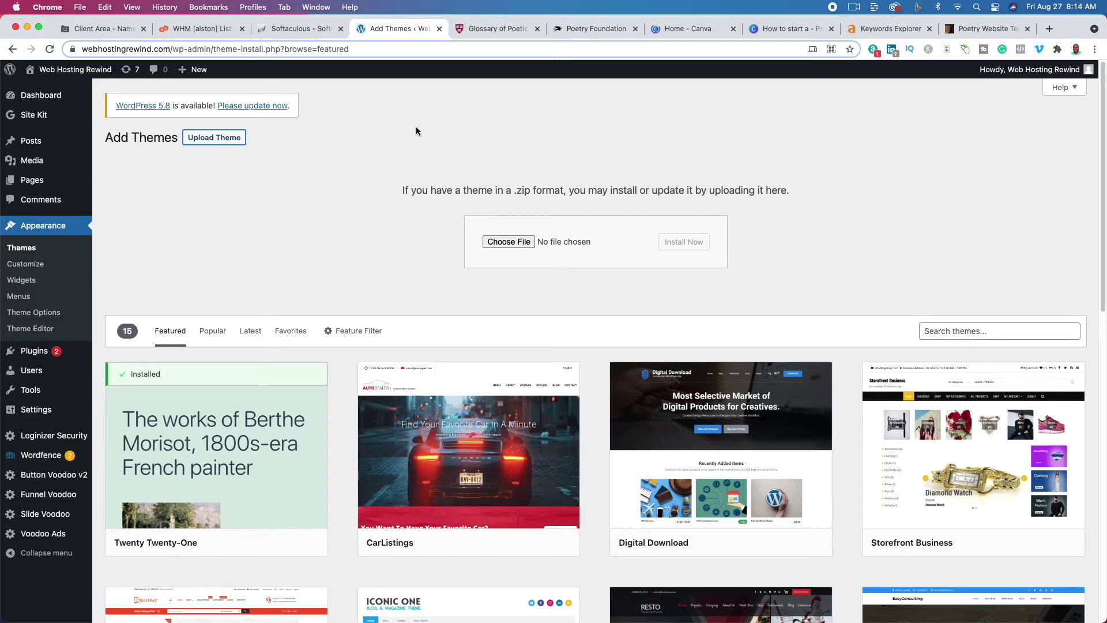
click(790, 29)
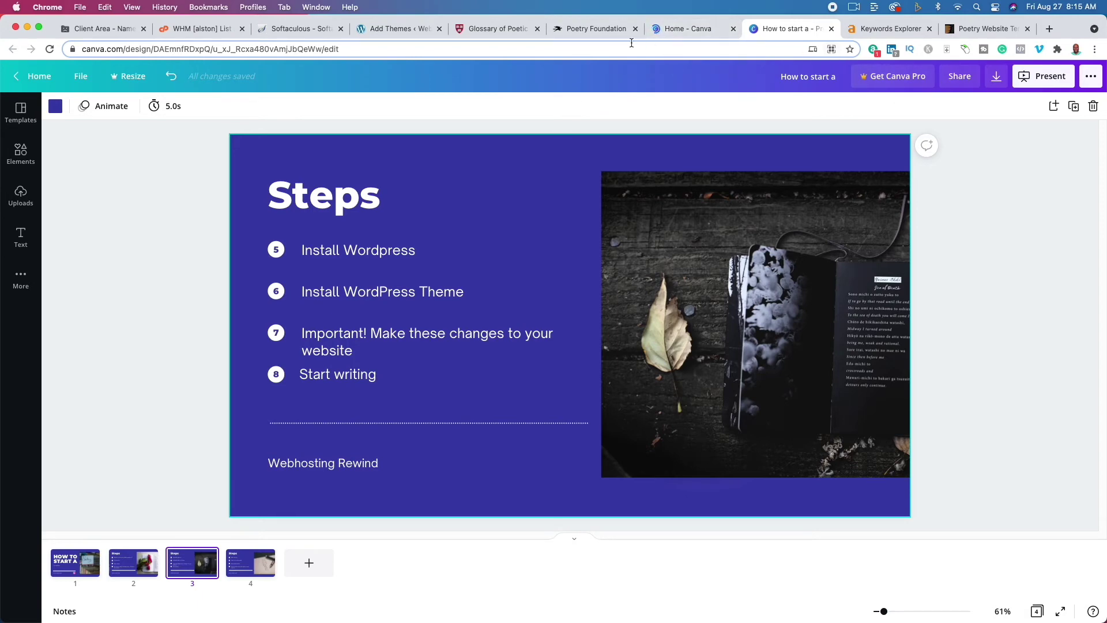
- Start a blank new post via Posts > Add New, then return to Ahrefs' matching terms
click(401, 29)
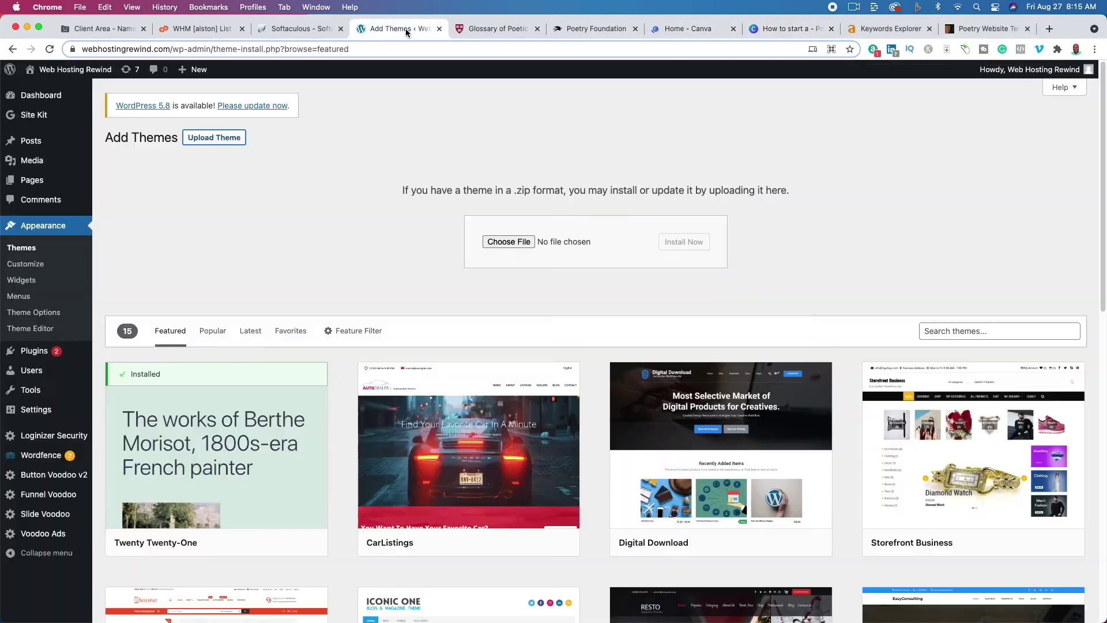
click(31, 142)
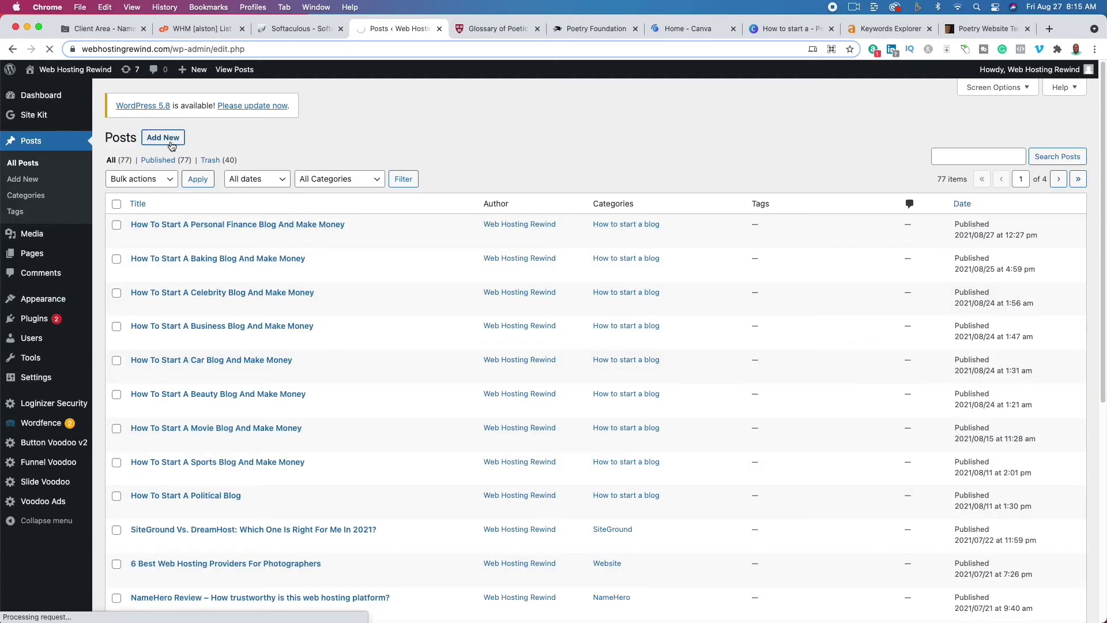
click(172, 144)
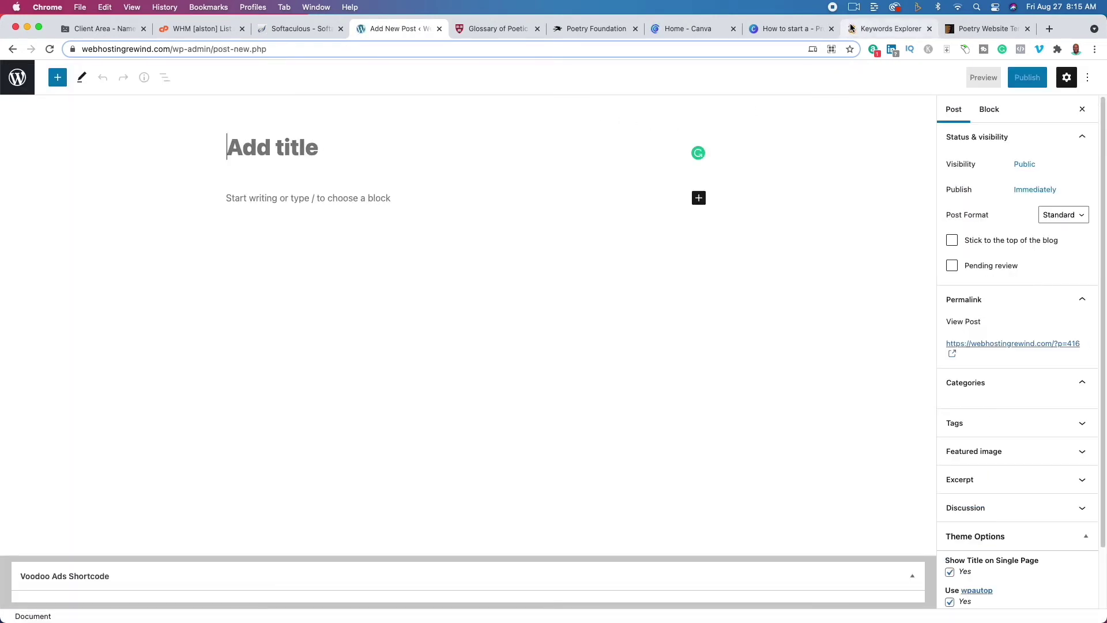
click(891, 29)
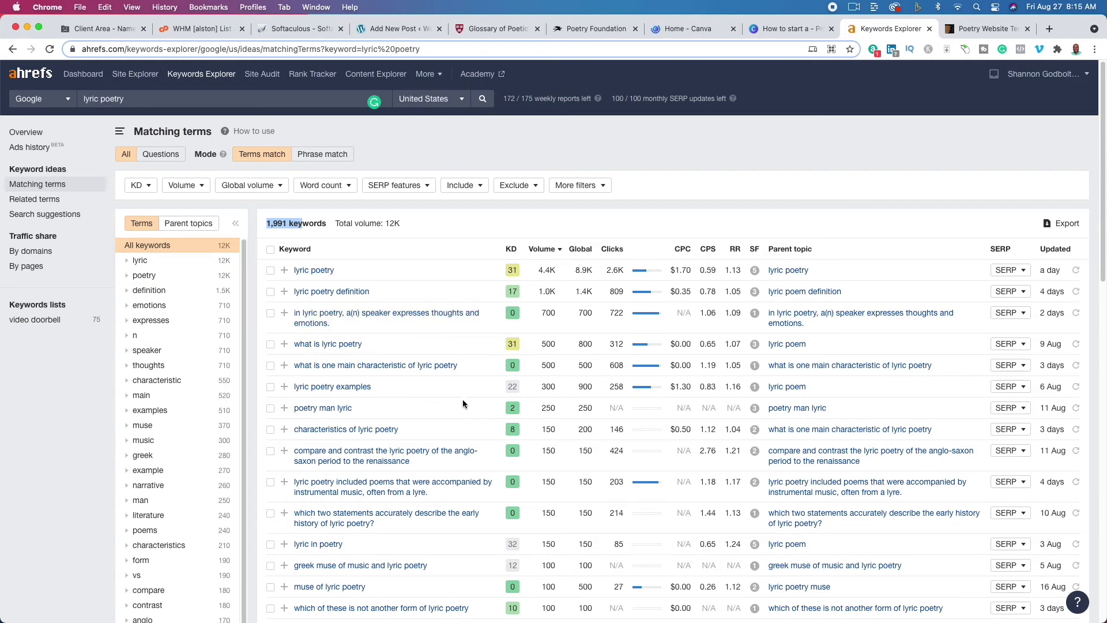
- Copy 'what is lyric poetry' from Ahrefs into the post title and accept Grammarly's '?' fix
drag(381, 345, 292, 347)
key(super+c)
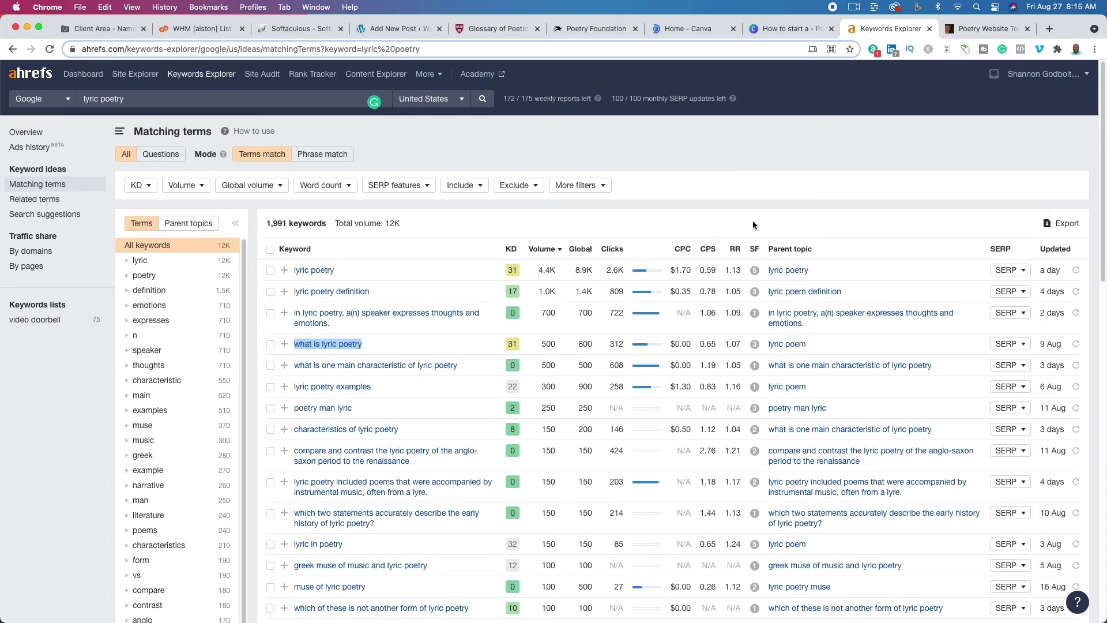
click(402, 32)
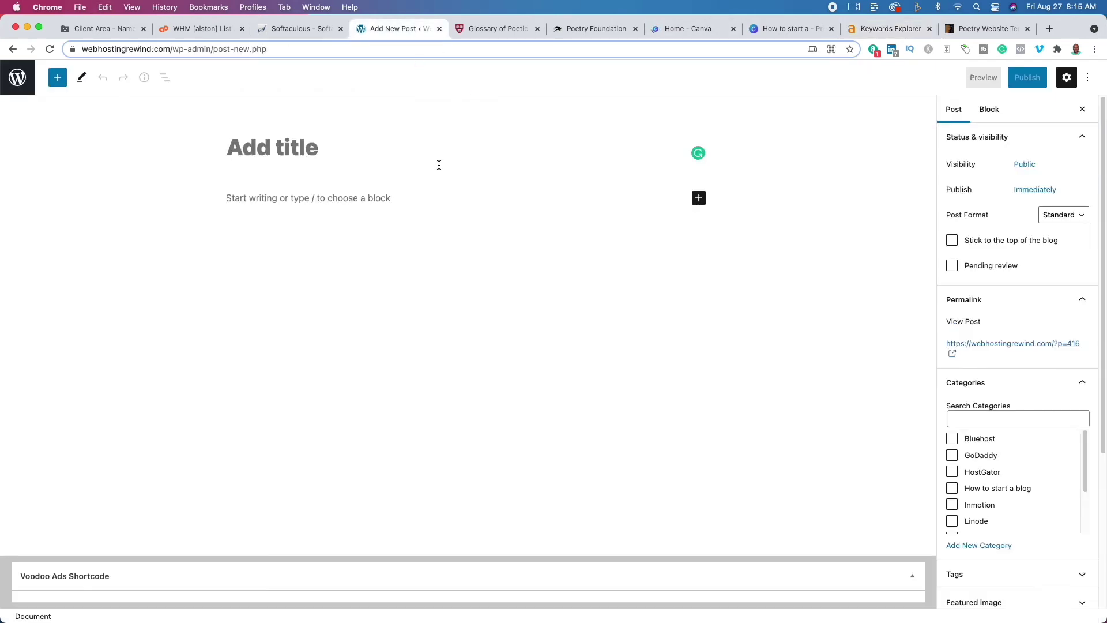
click(409, 159)
key(super+v)
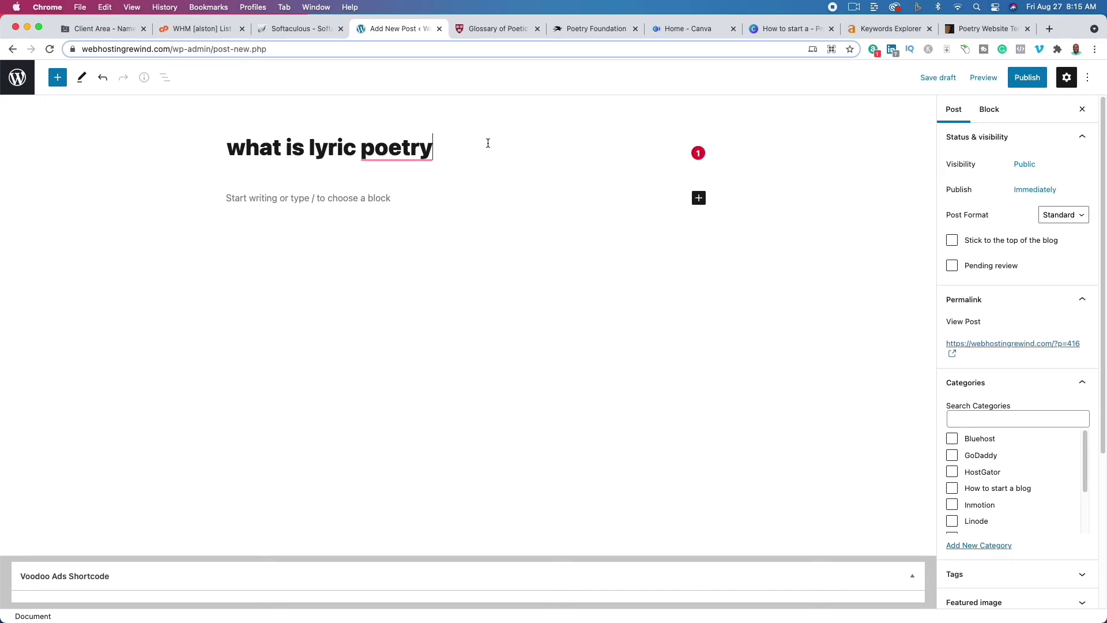
mouse_move(423, 151)
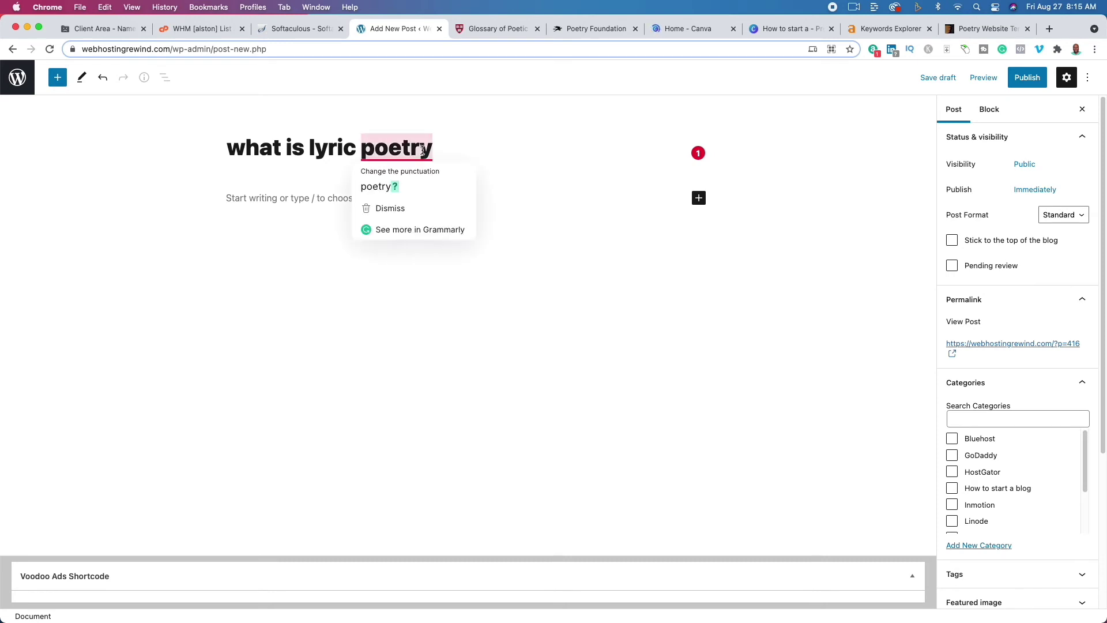
click(422, 188)
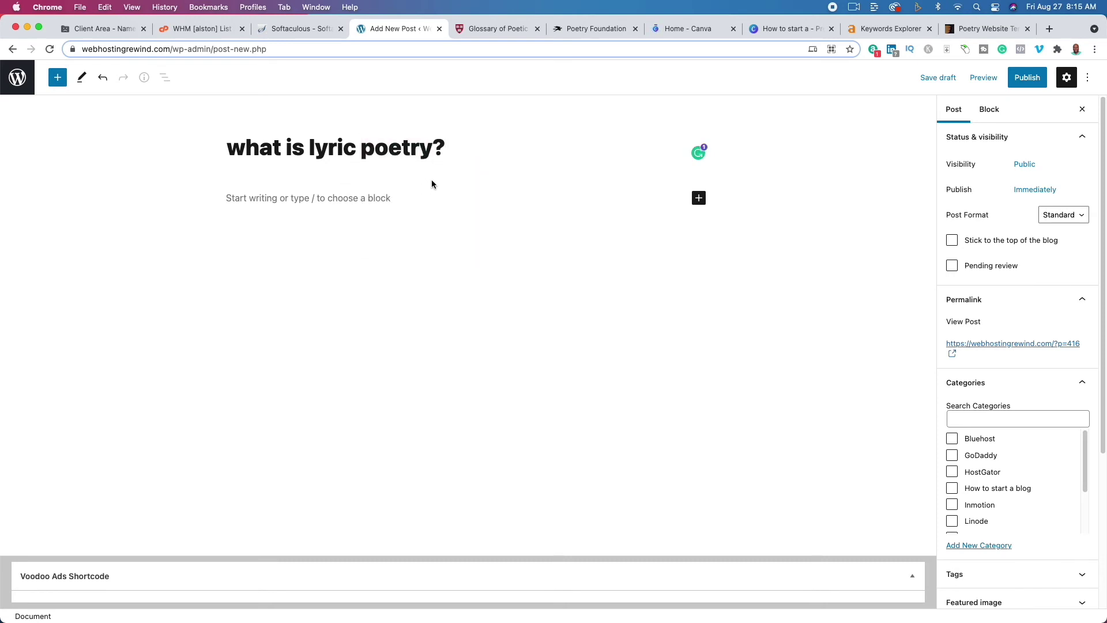
click(333, 198)
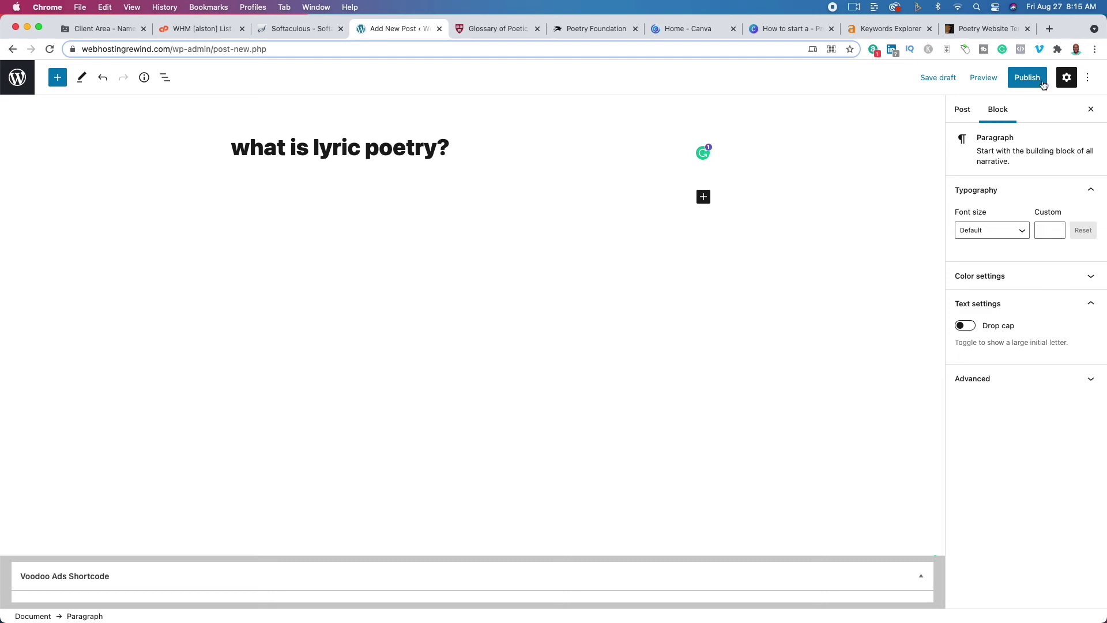
- Search Google for 'what is lyric poetry' in a new tab
click(1049, 28)
text(what is lyric poetry)
key(Return)
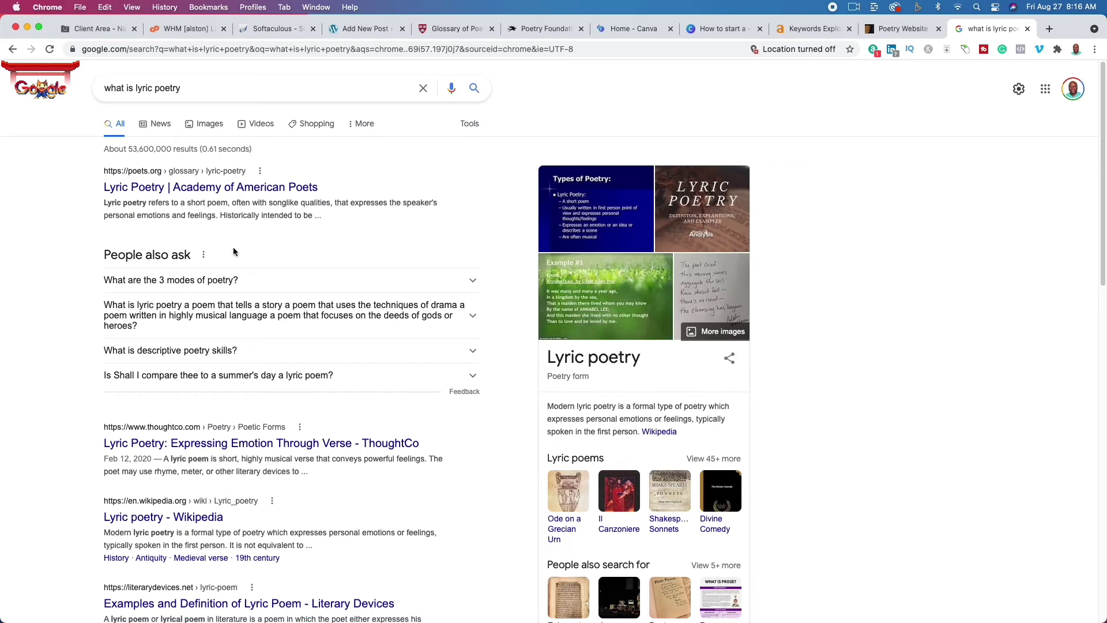
- Open the poets.org lyric poetry article and word-count selected text with Word Counter Plus
click(229, 194)
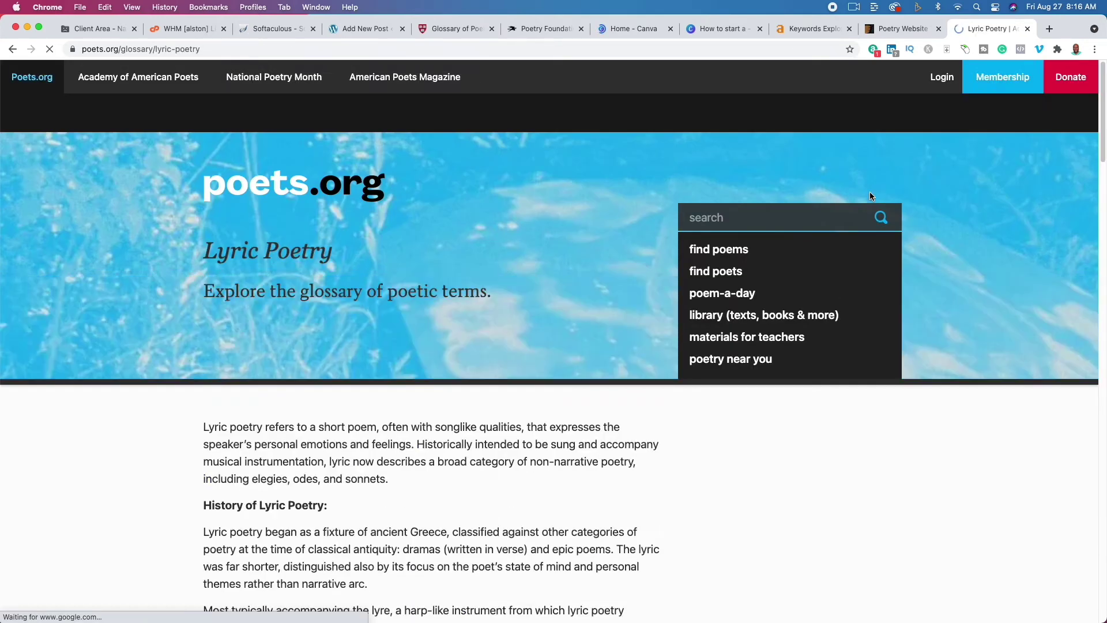
scroll(597, 309, down, 3)
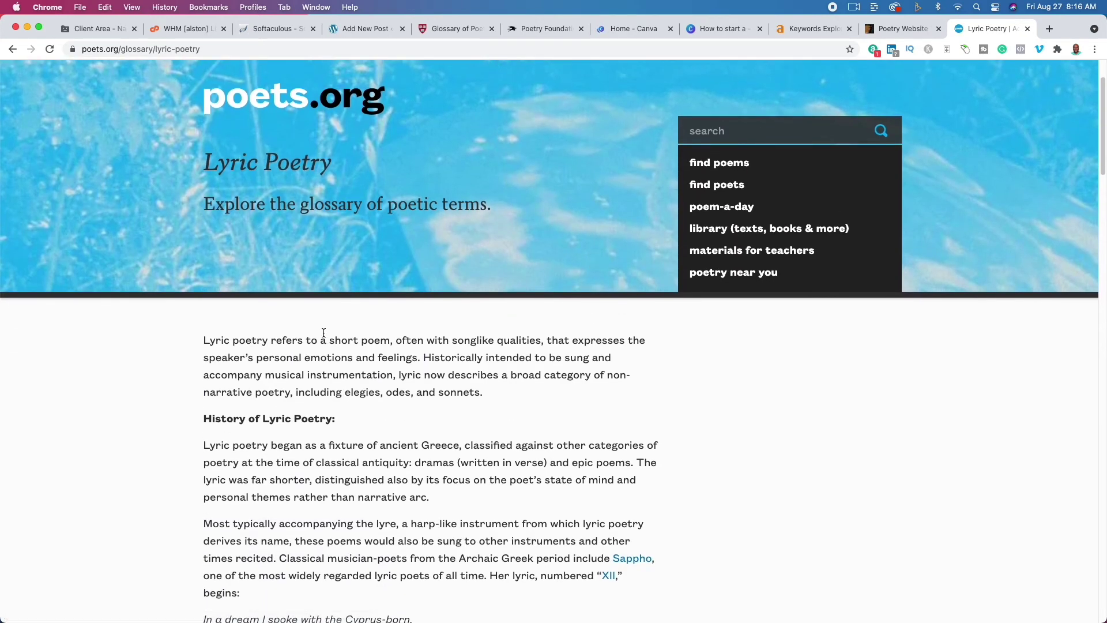
drag(200, 341, 496, 387)
scroll(468, 461, up, 7)
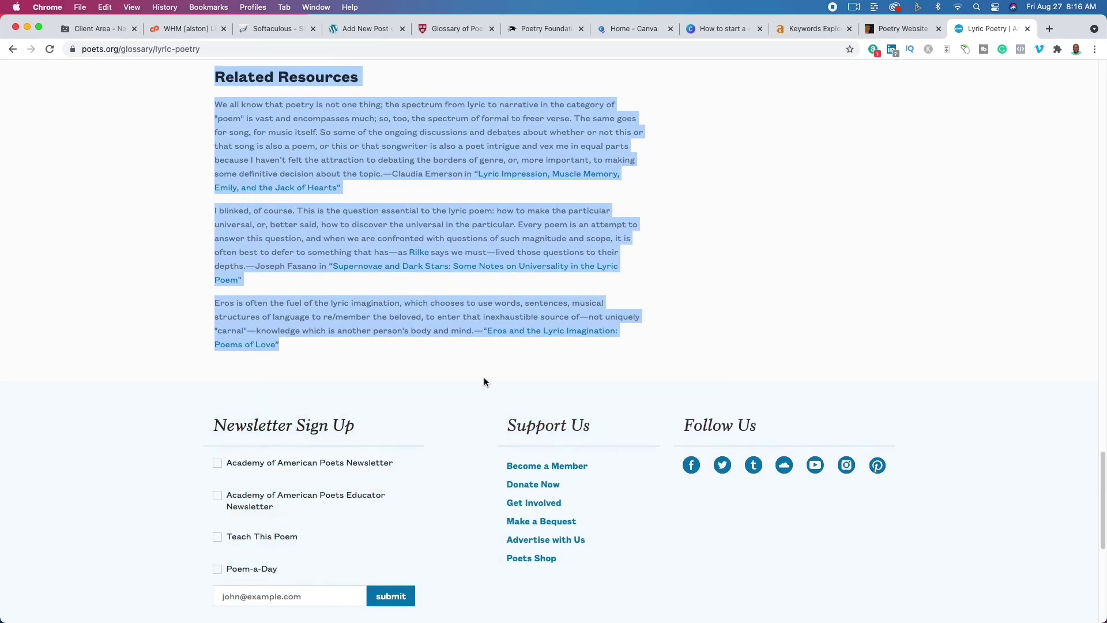
right_click(381, 159)
click(438, 279)
click(593, 259)
- Clear the selection, read down the article, and return to the post editor
scroll(687, 262, up, 20)
scroll(478, 403, down, 10)
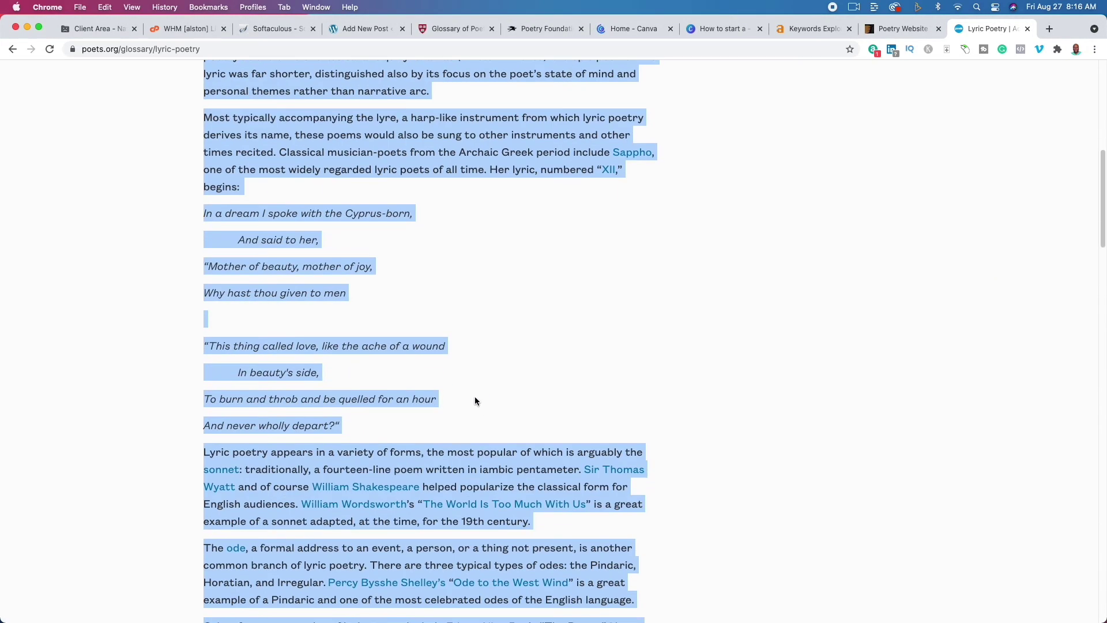
scroll(447, 359, up, 7)
click(341, 268)
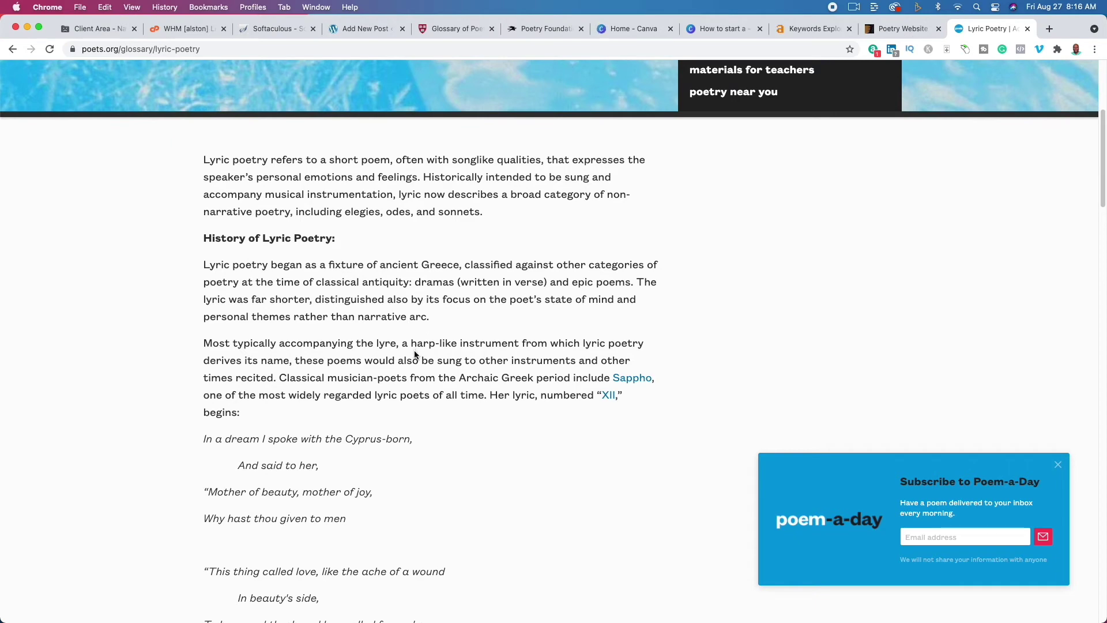
scroll(415, 353, down, 6)
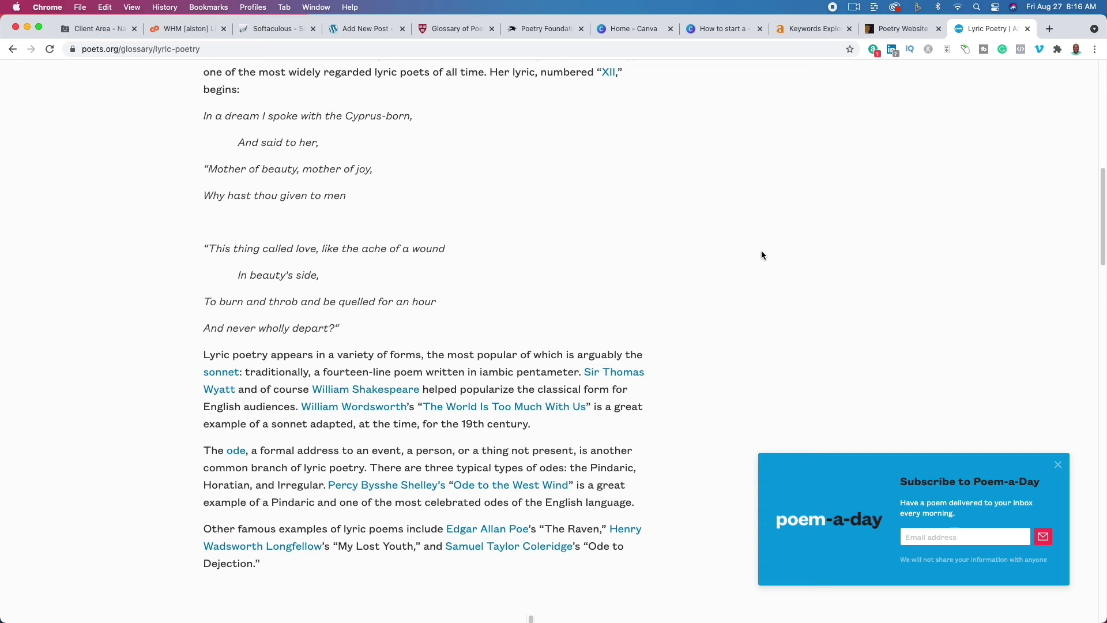
click(370, 30)
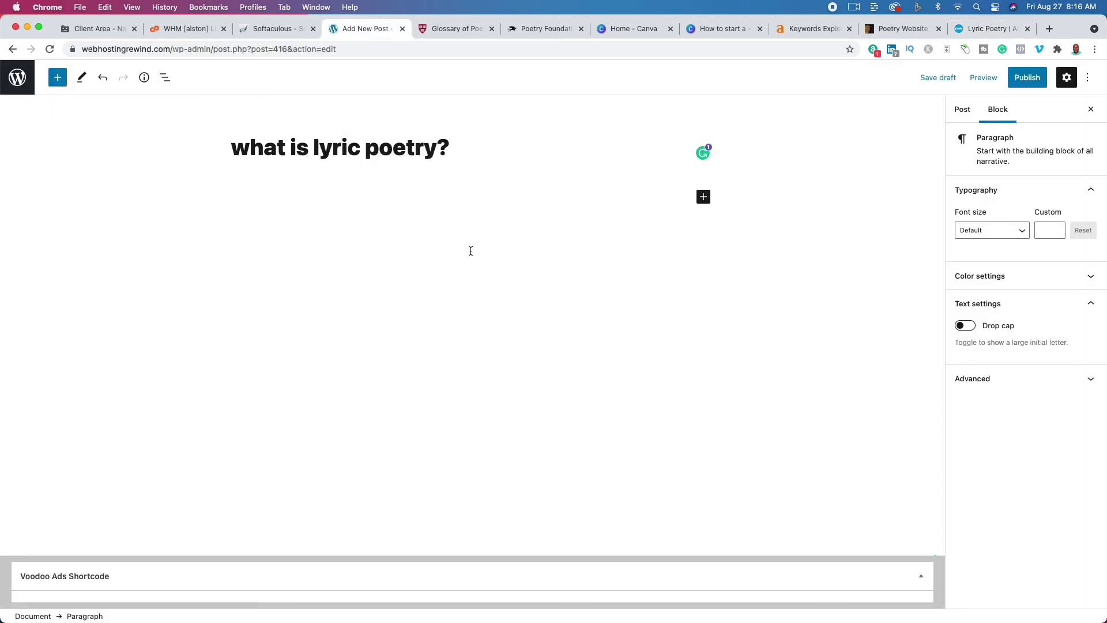
- Type the question words Who, what, when, where, why, how as separate body lines
text(Who what)
key(Return)
text(when)
key(Return)
text(where)
key(Return)
text(why)
text(how)
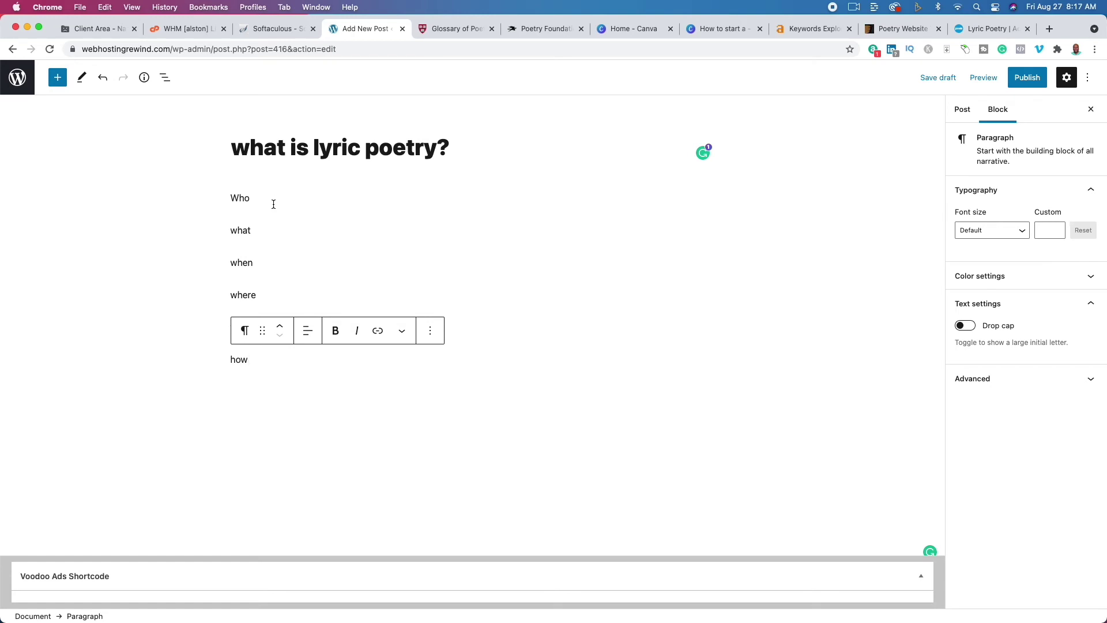
- Expand Who, how and where into questions, e.g. 'how do i get started with lyric poetry', 'where to find lyric poets'
click(272, 199)
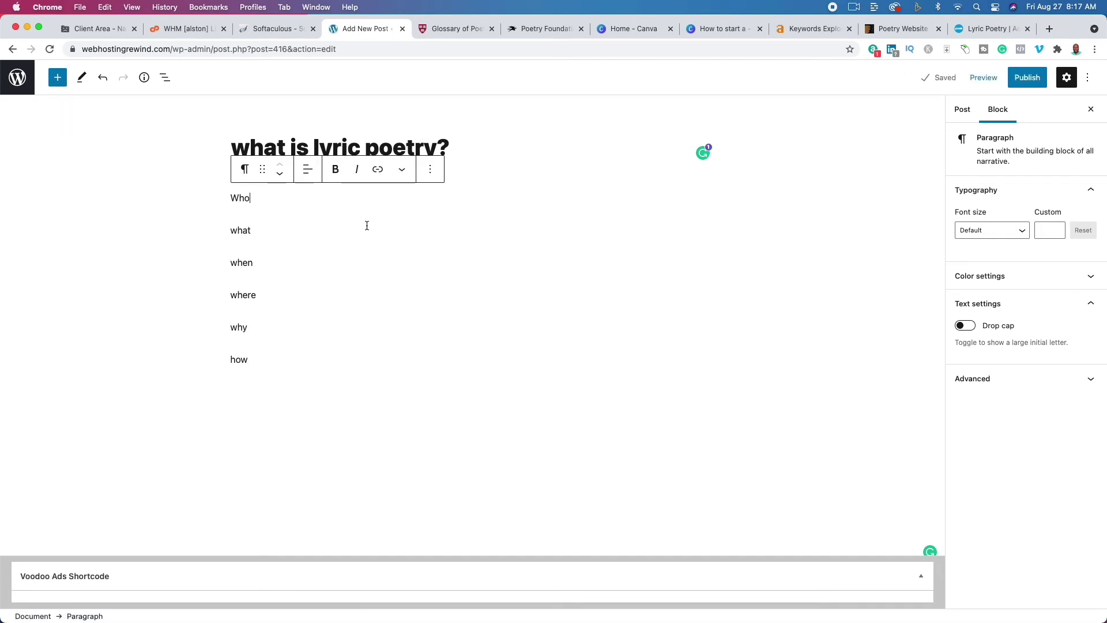
text(is )
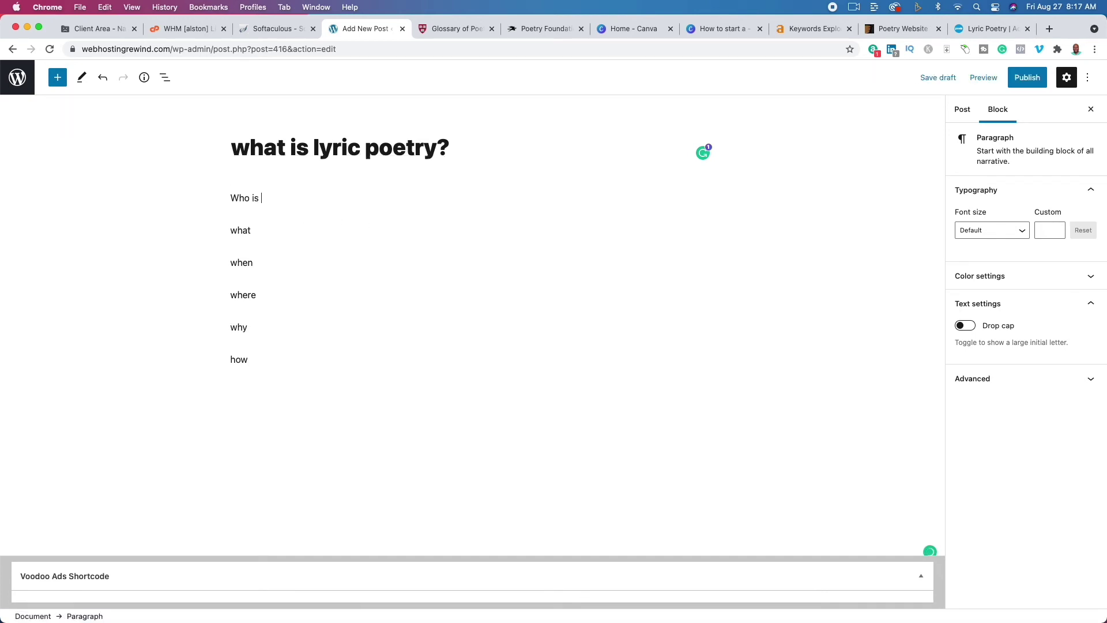
text(interested idn lyric poetry)
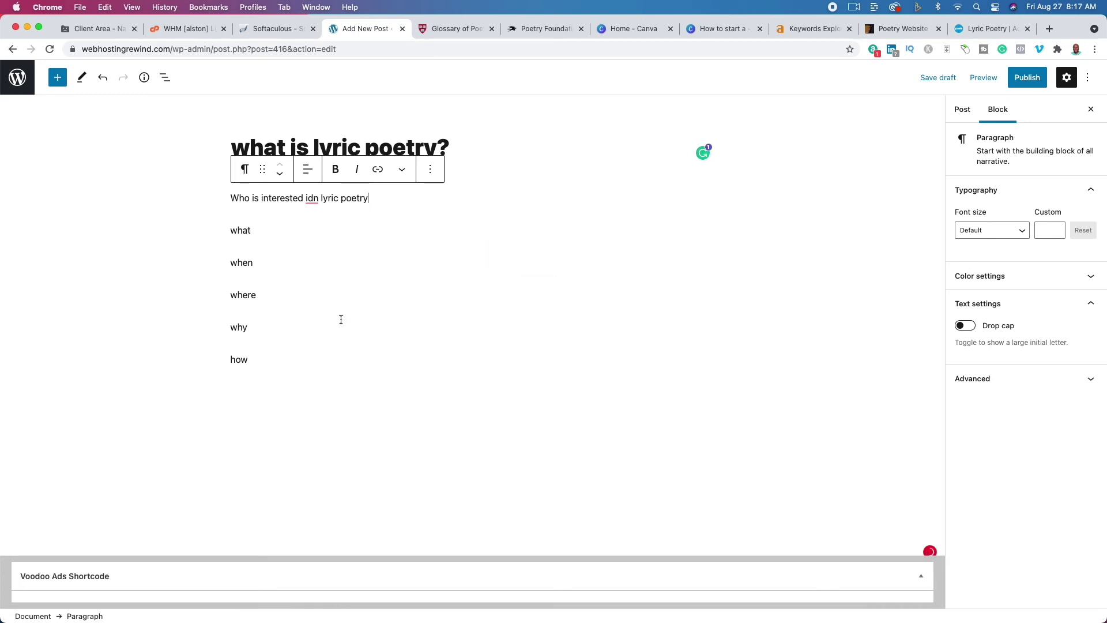
click(301, 361)
text(d)
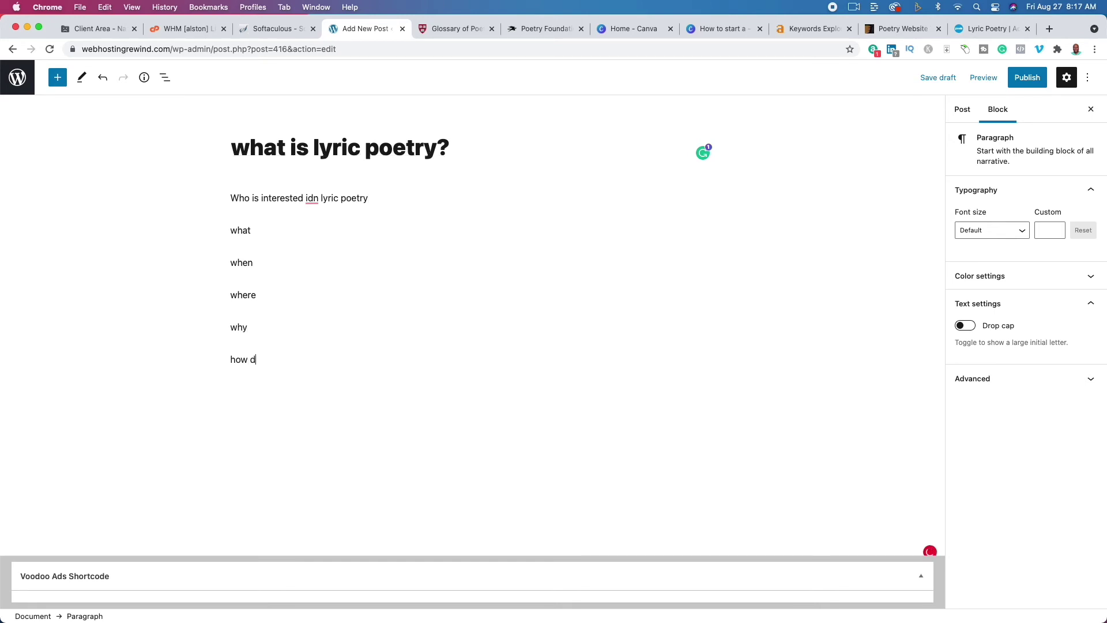
text(o i get started with lyric poetry)
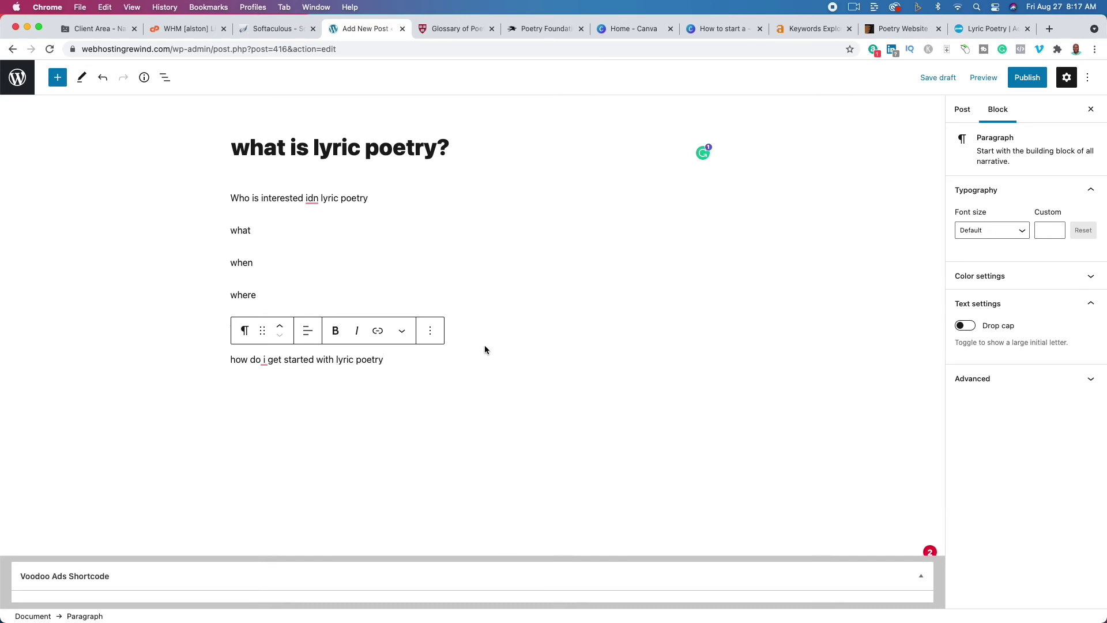
click(306, 292)
text(to )
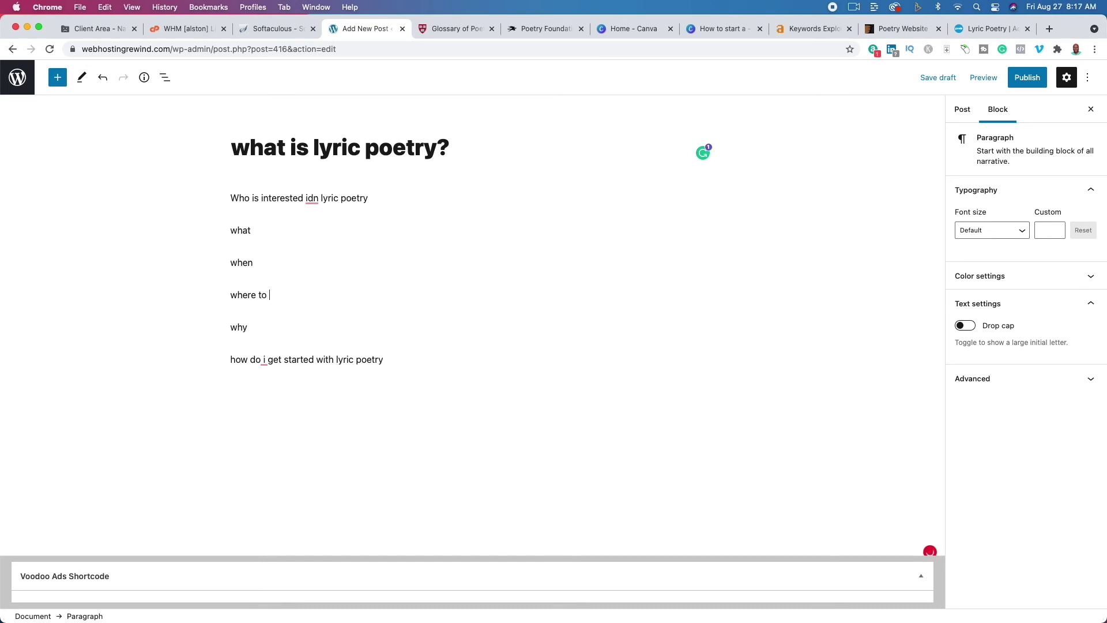
text(find lyric poets)
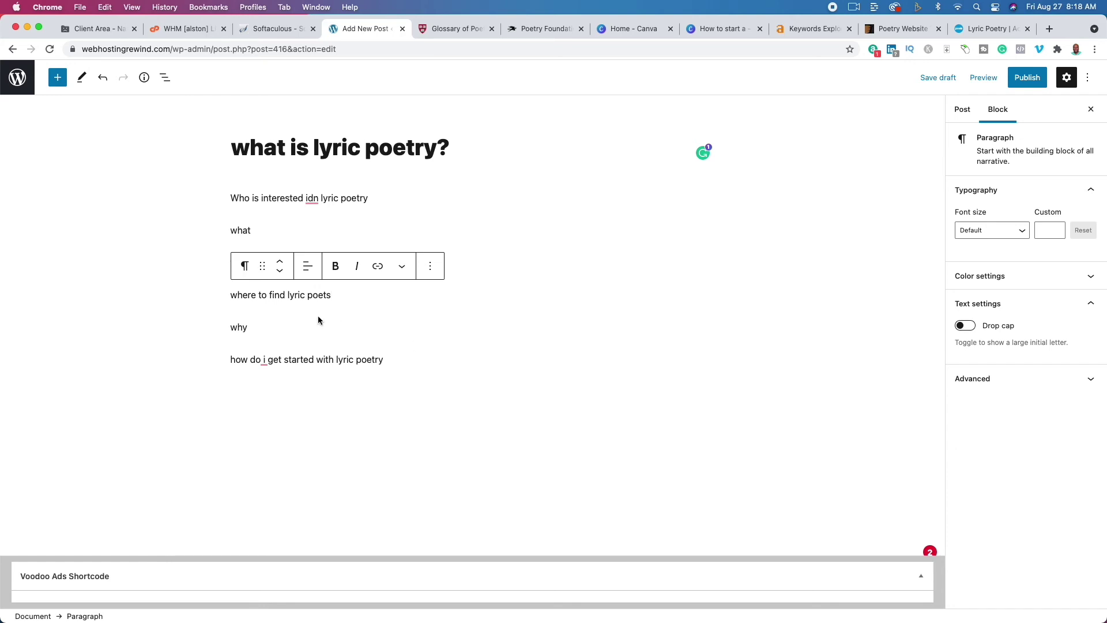
- Make 'where to find lyric poets' a heading and add 'You can find lyric poets at the local coffee shop' below
triple_click(306, 295)
click(245, 267)
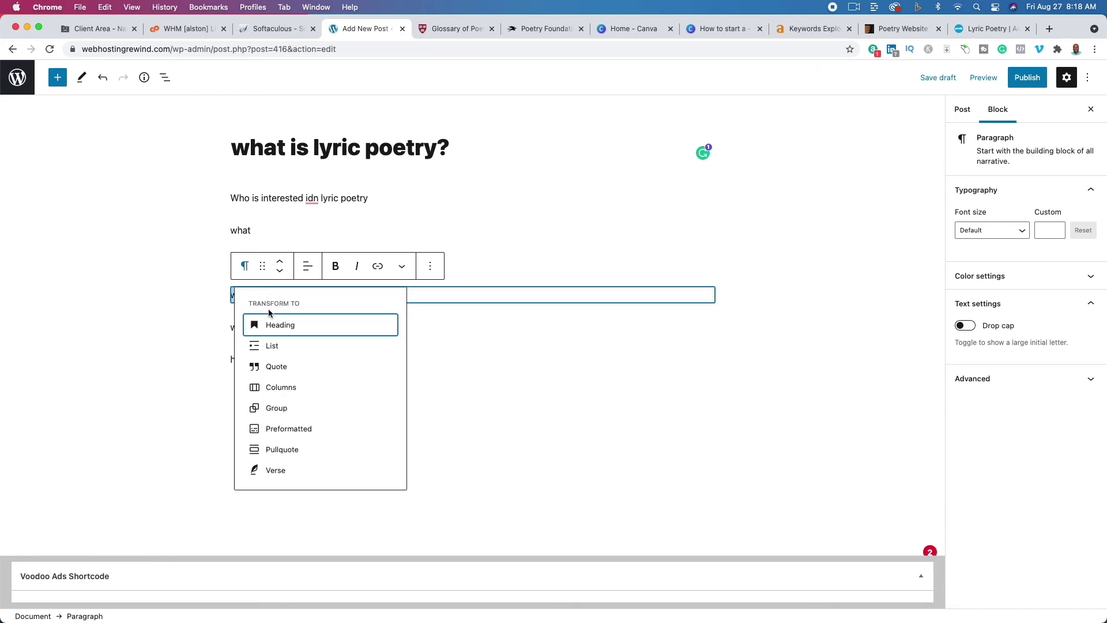
click(278, 324)
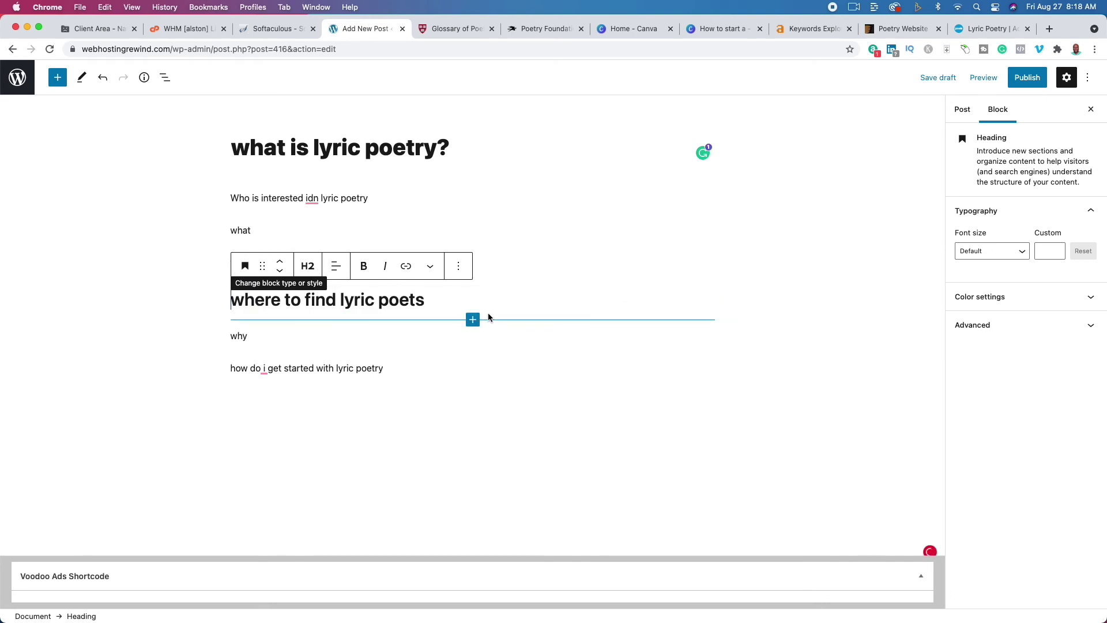
triple_click(402, 150)
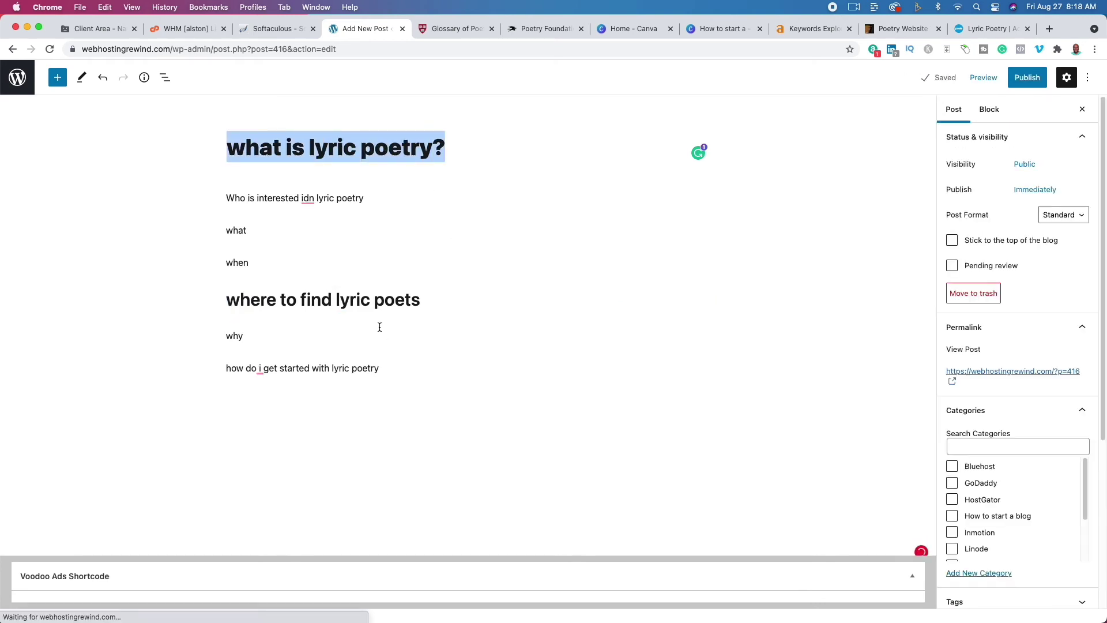
triple_click(358, 301)
click(448, 300)
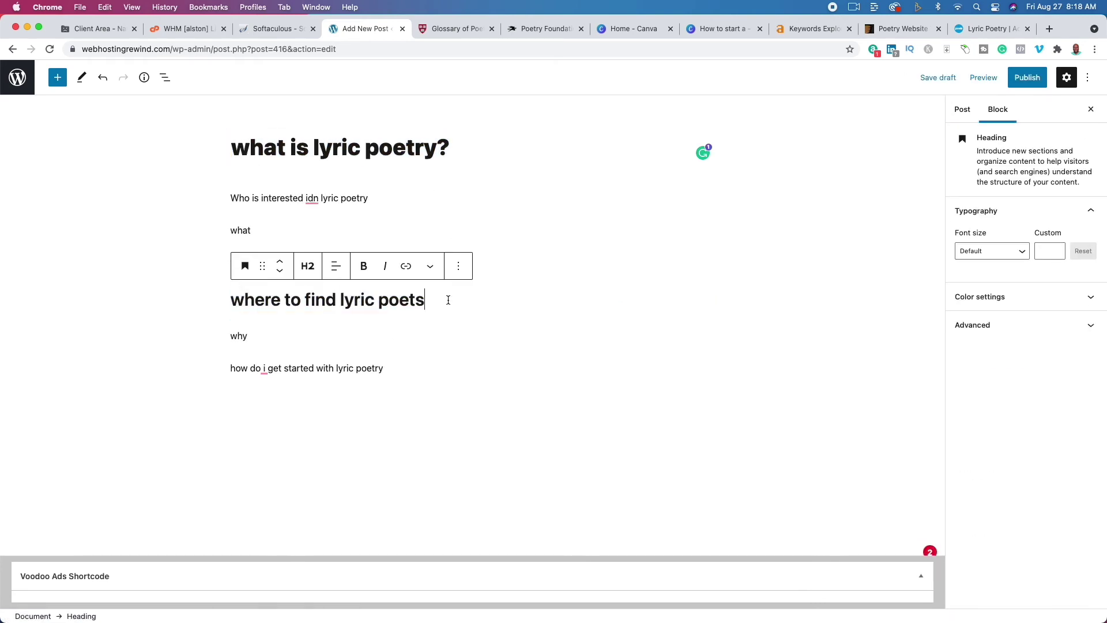
key(Return)
text(You can find lyric poet)
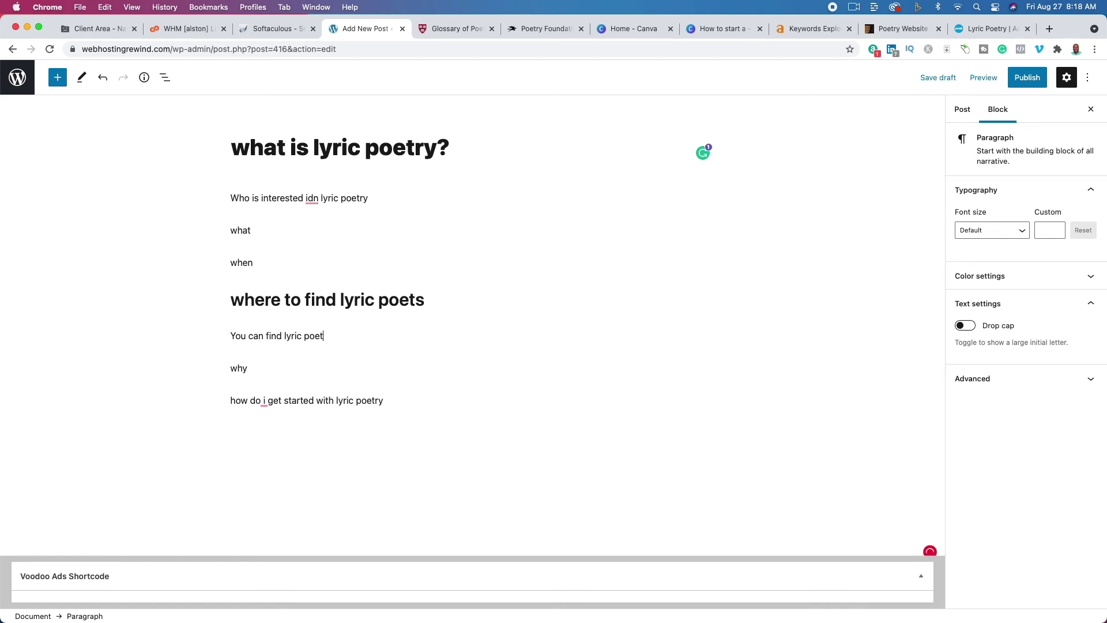
text(s at the local coffee shop)
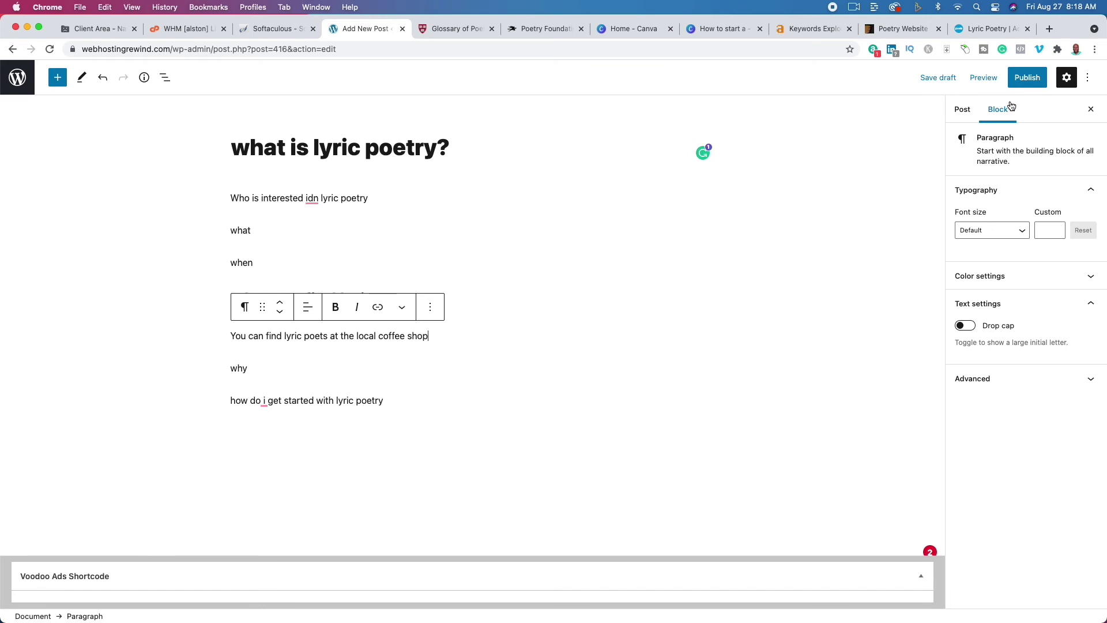
- View Canva's fourth slide, then bring back the poets.org Lyric Poetry article
mouse_move(524, 242)
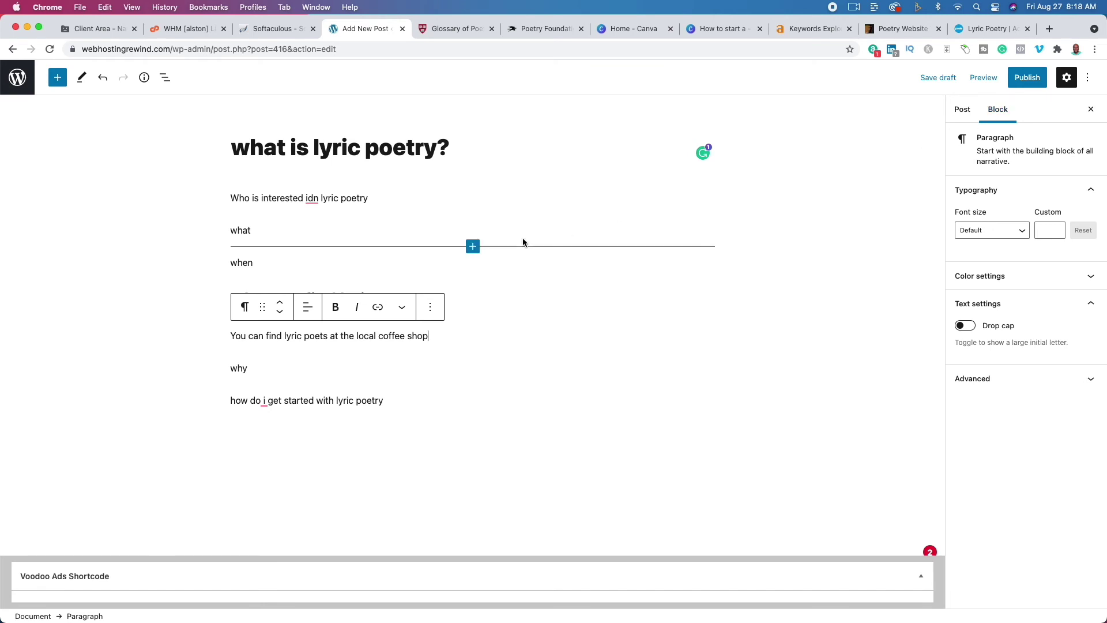
click(721, 28)
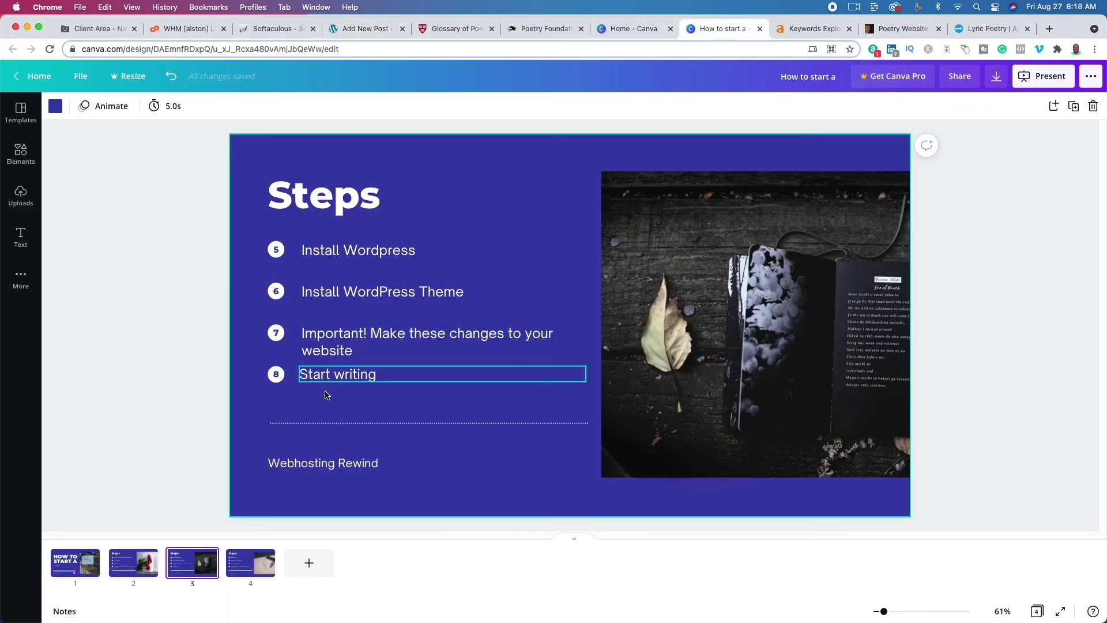
click(242, 565)
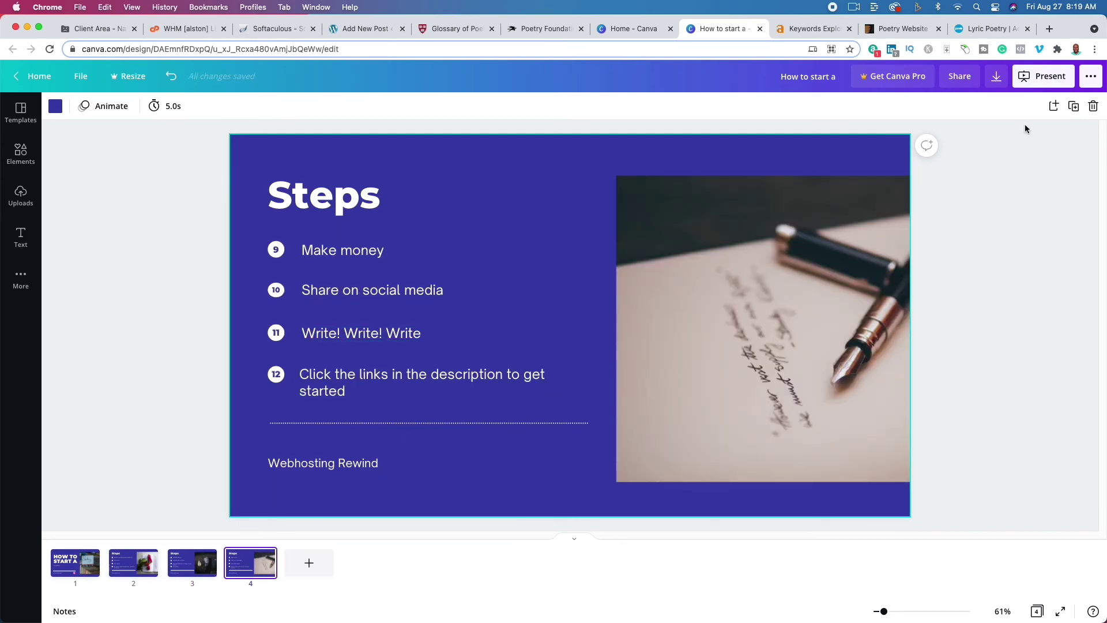
click(986, 28)
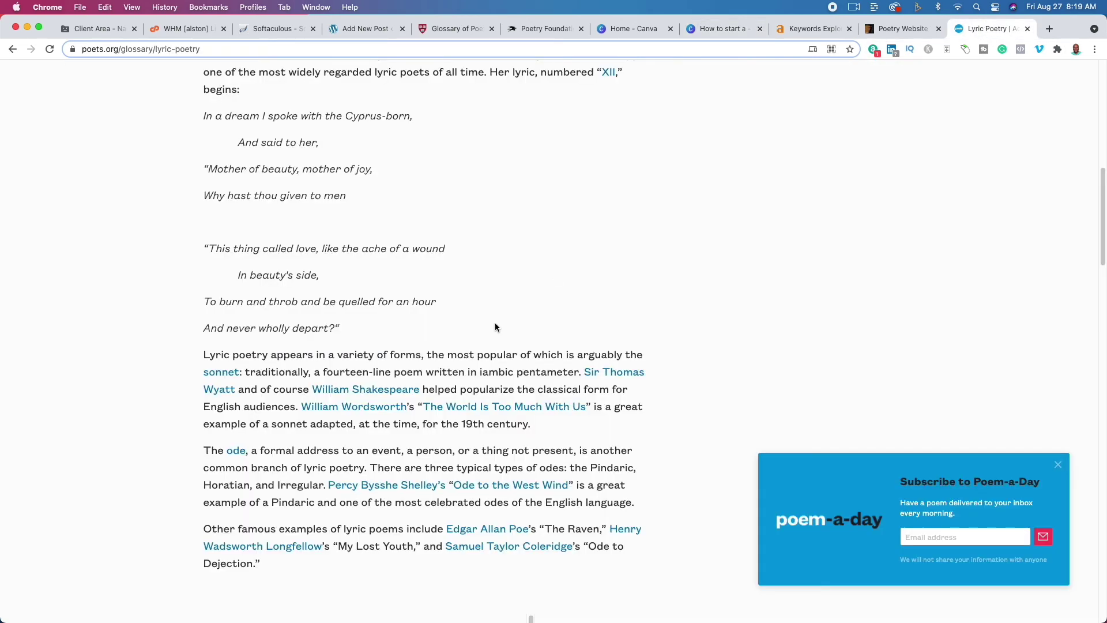
- Skim the poets.org article and the Poetry Foundation homepage, then open a new tab
scroll(495, 327, up, 15)
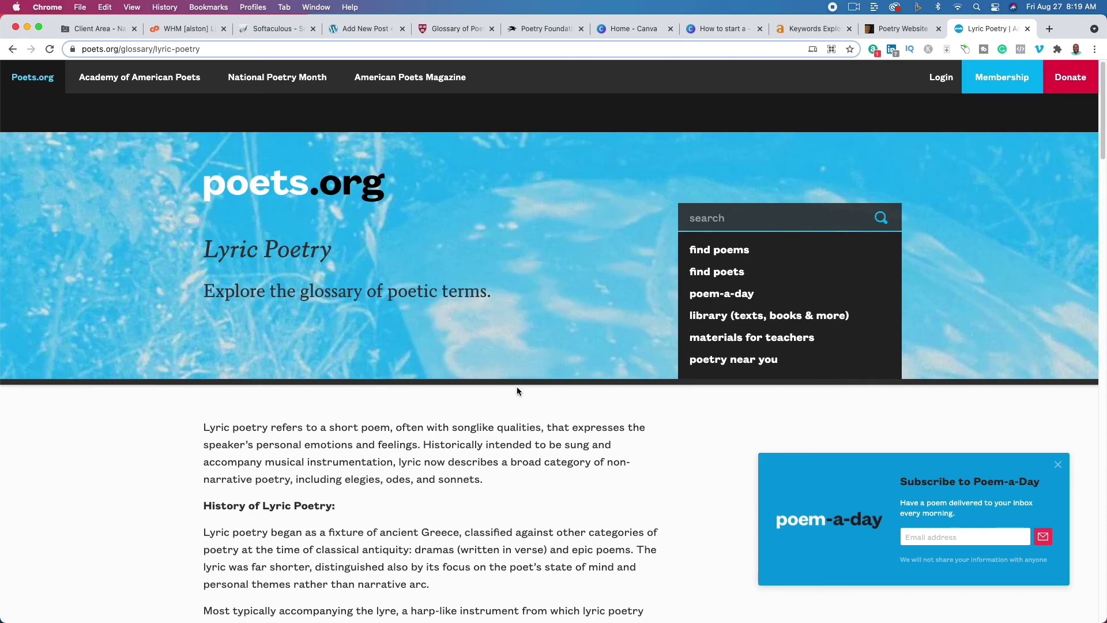
scroll(507, 413, down, 5)
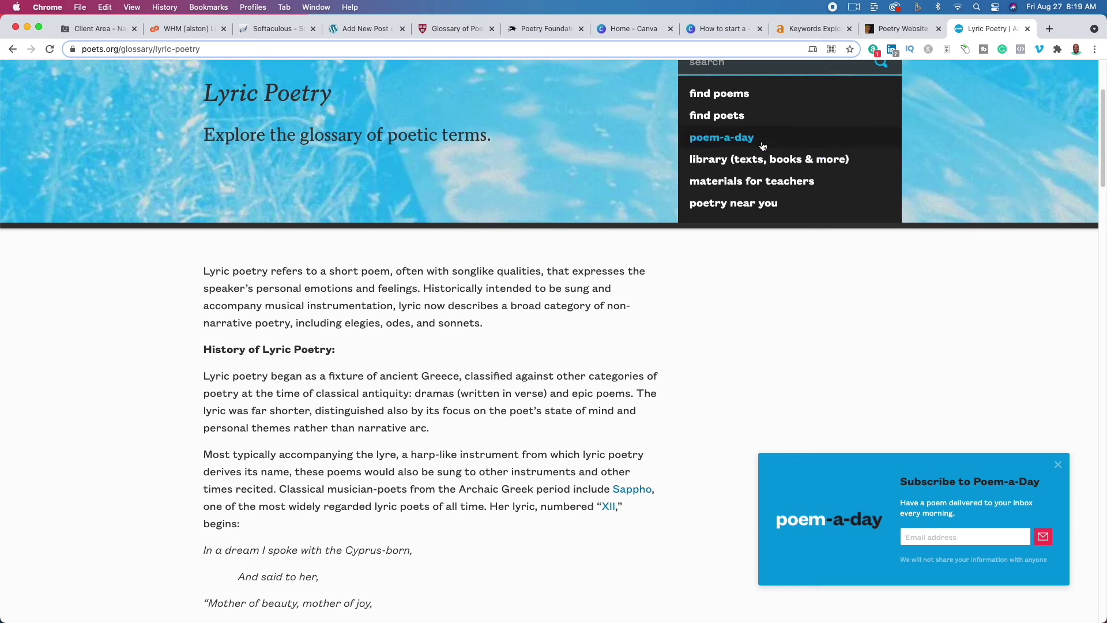
click(544, 31)
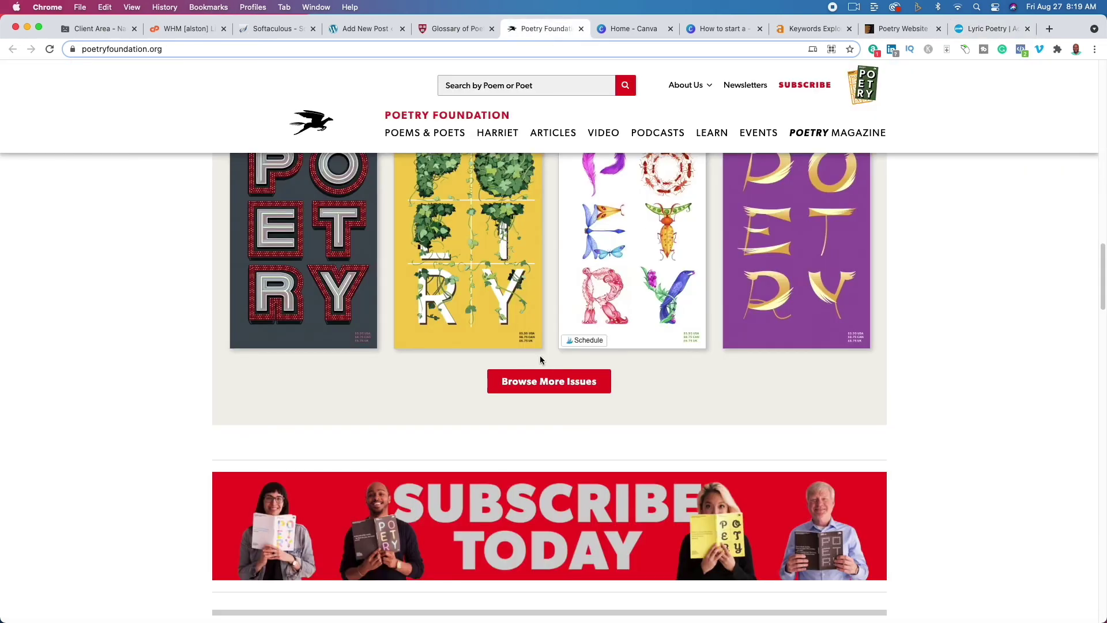
scroll(540, 355, down, 9)
scroll(541, 357, down, 15)
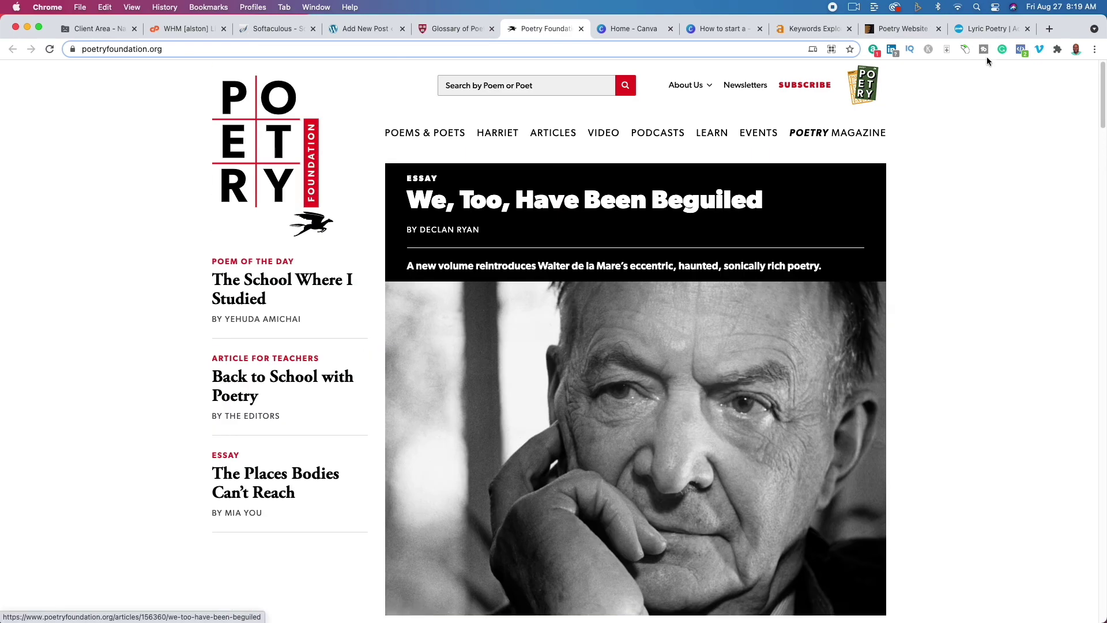
click(1050, 29)
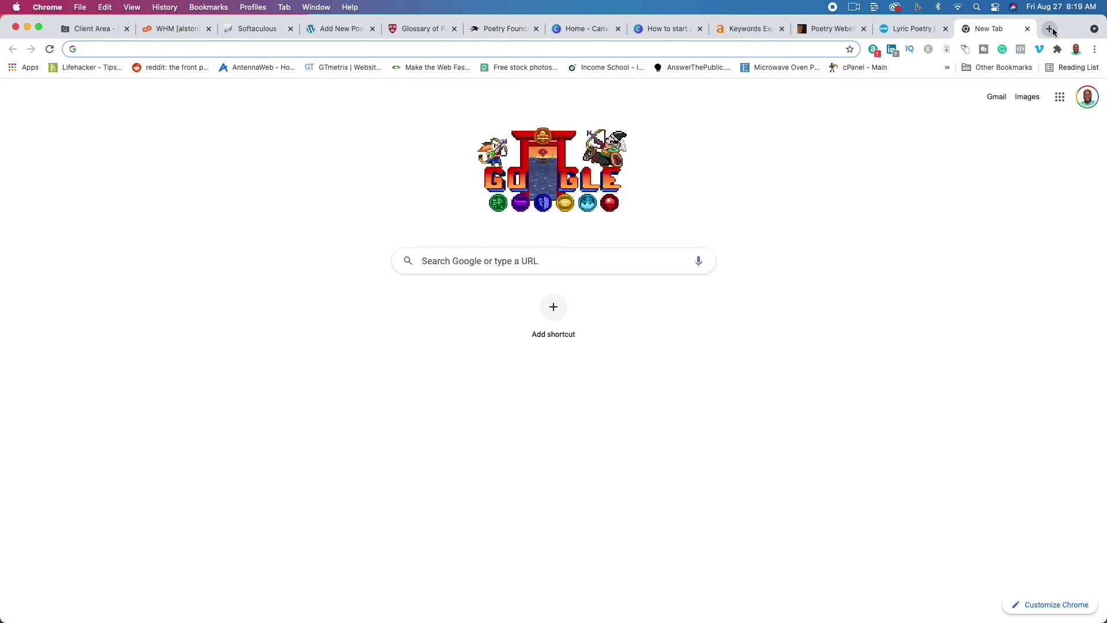
- Search 'google adsense', open the AdSense start page, then return to the Lyric Poetry article
text(google adsense)
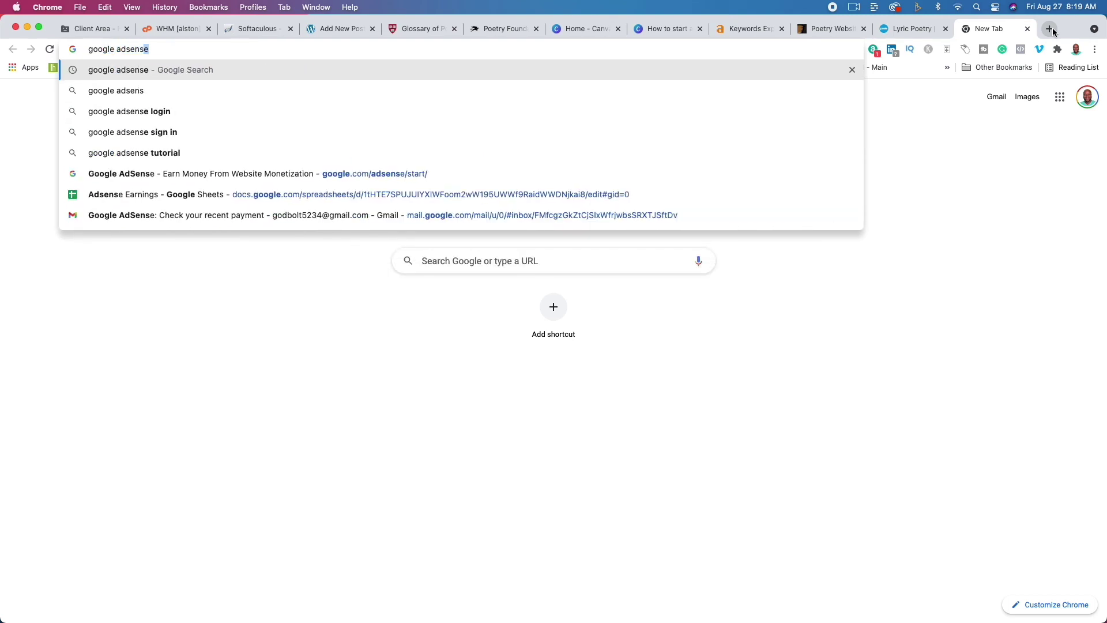
key(Return)
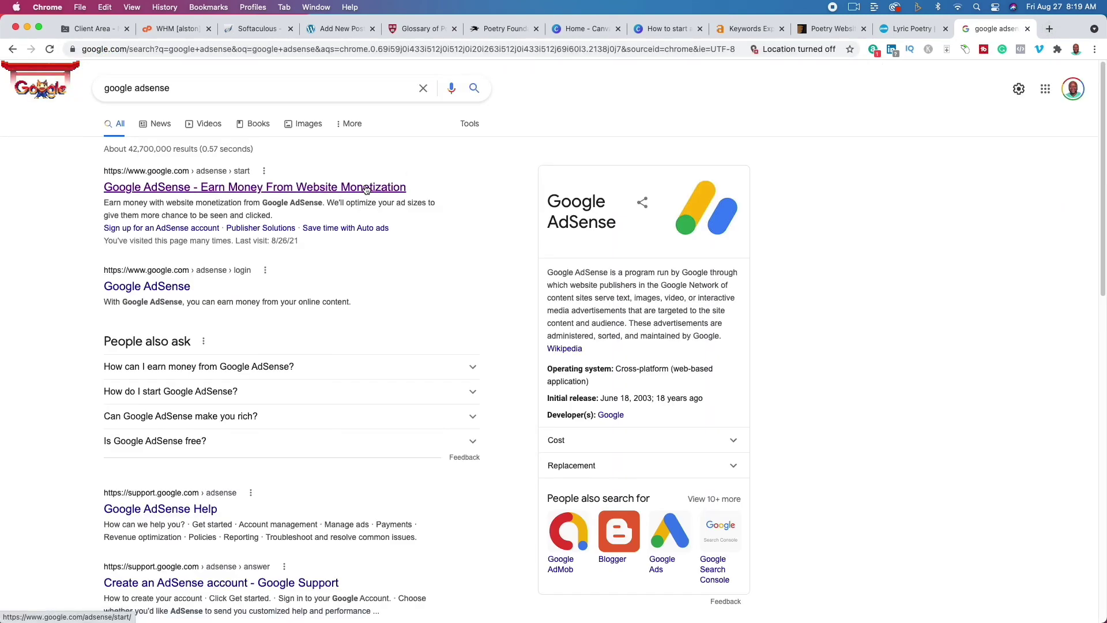
click(366, 188)
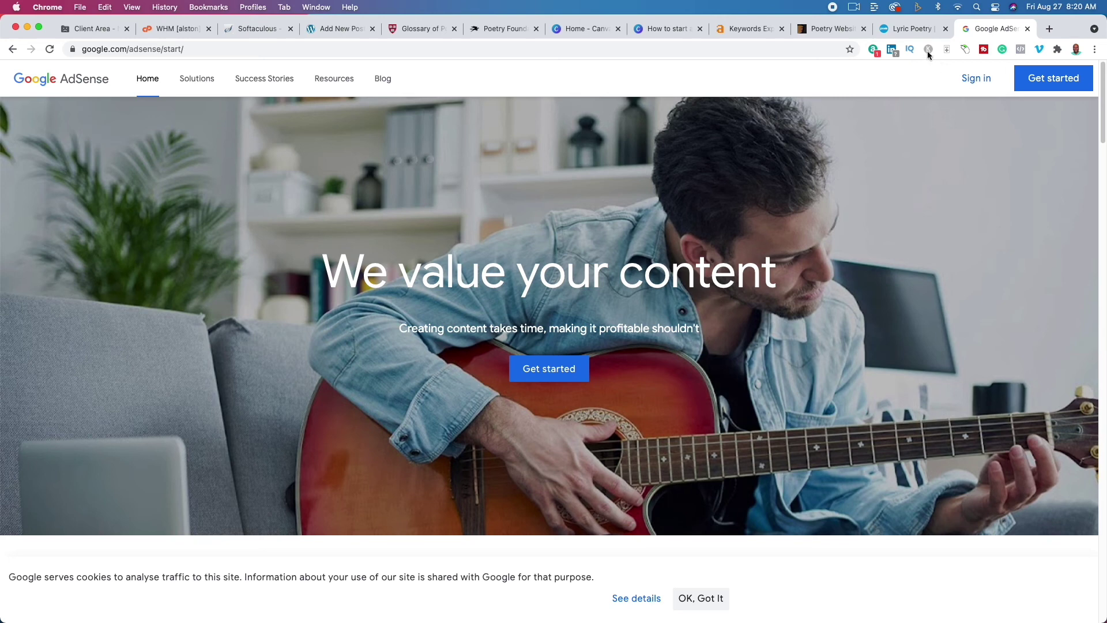
click(909, 28)
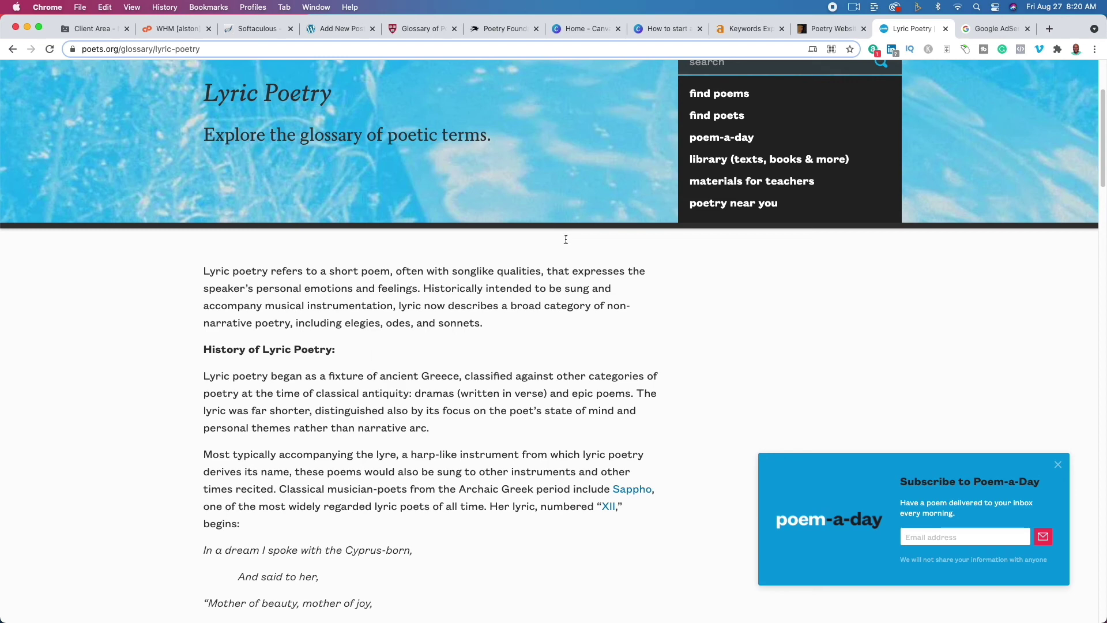
- Pass through the Ahrefs tab to Canva's Steps 9–12 slide
click(747, 29)
click(654, 30)
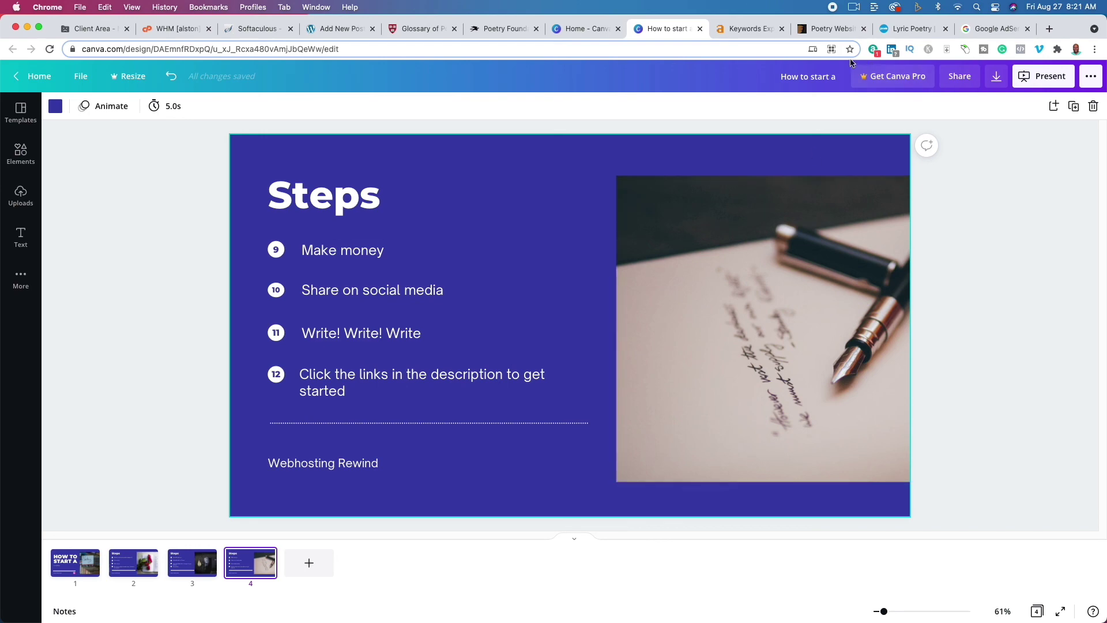
click(489, 34)
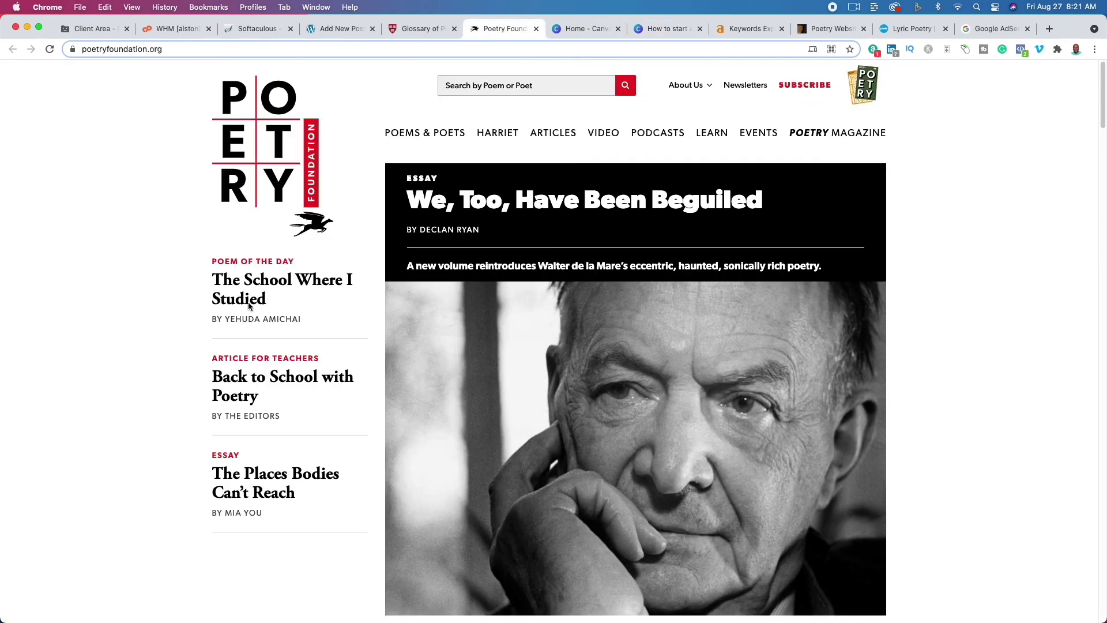
scroll(988, 404, down, 5)
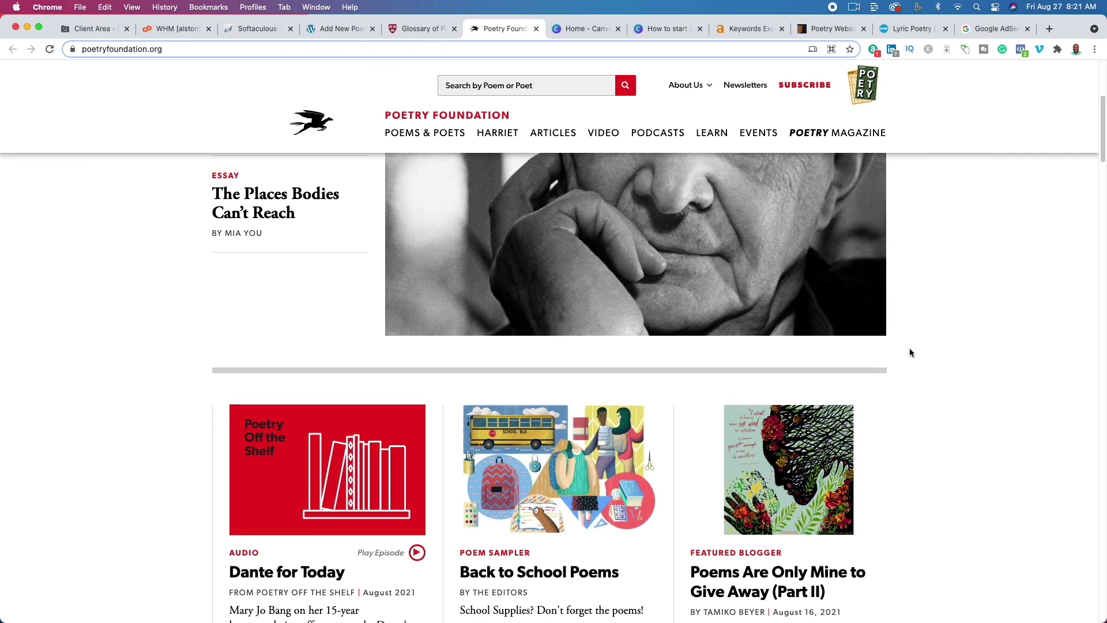
scroll(910, 353, down, 6)
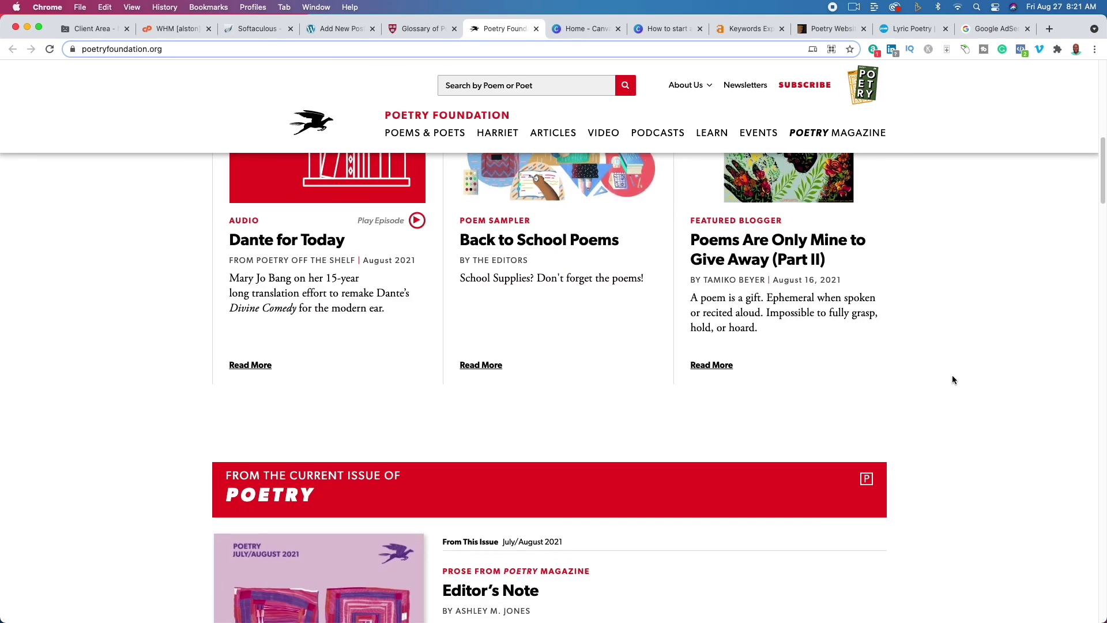
scroll(911, 411, down, 5)
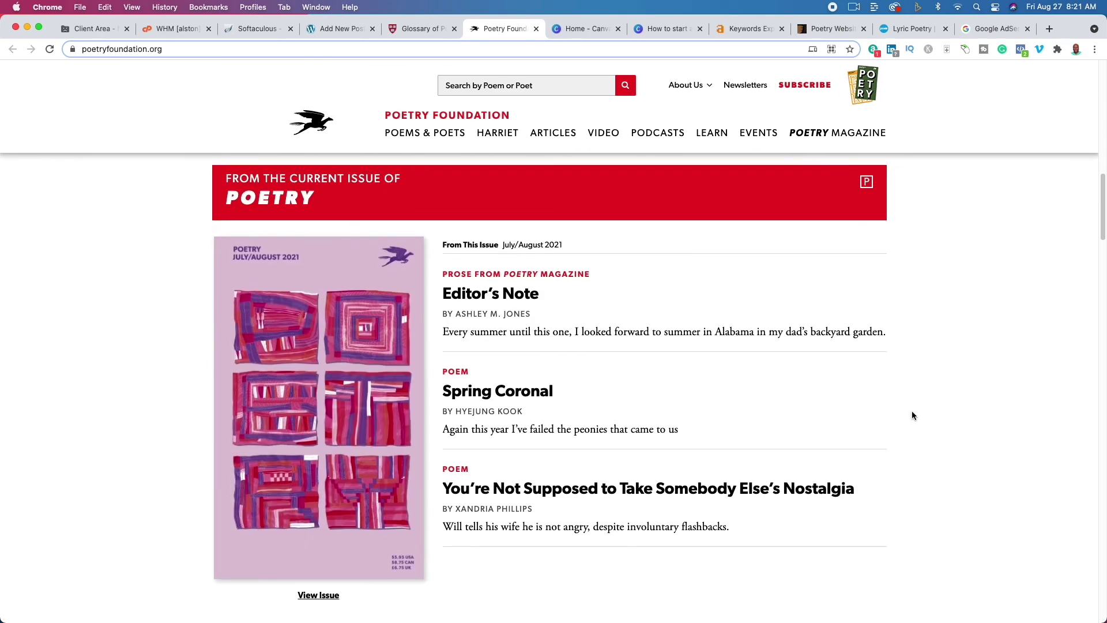
scroll(912, 410, up, 14)
scroll(912, 410, up, 2)
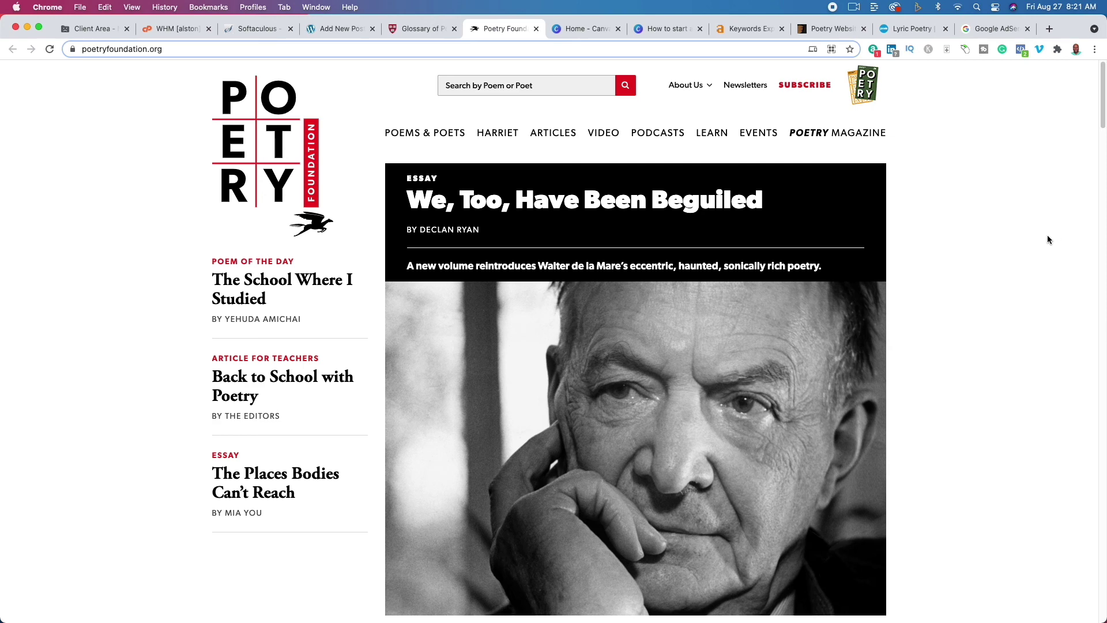
click(672, 30)
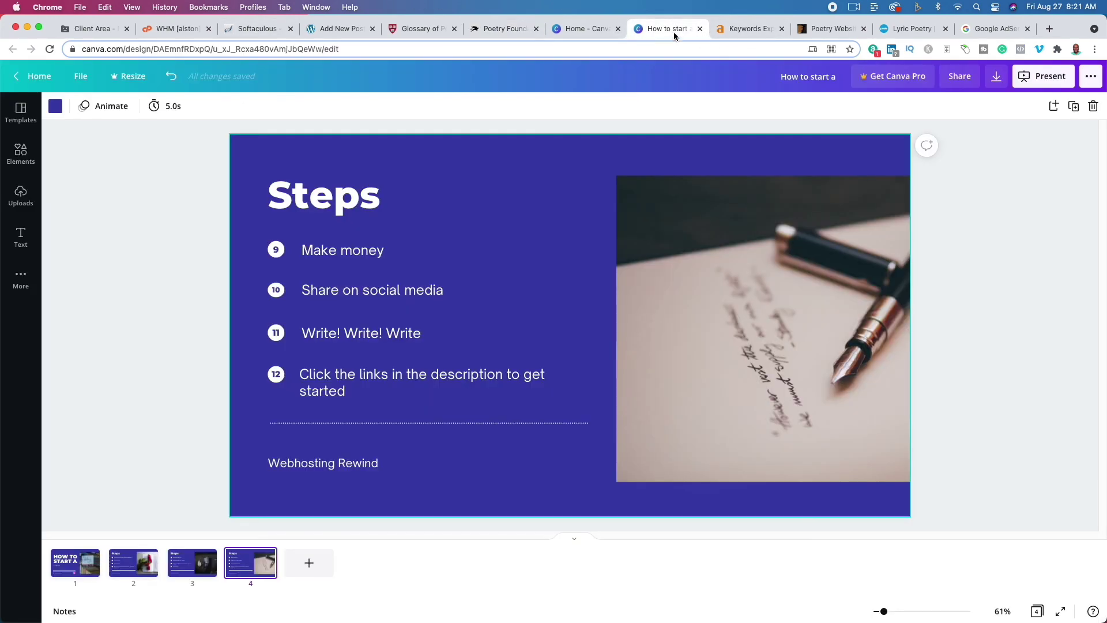